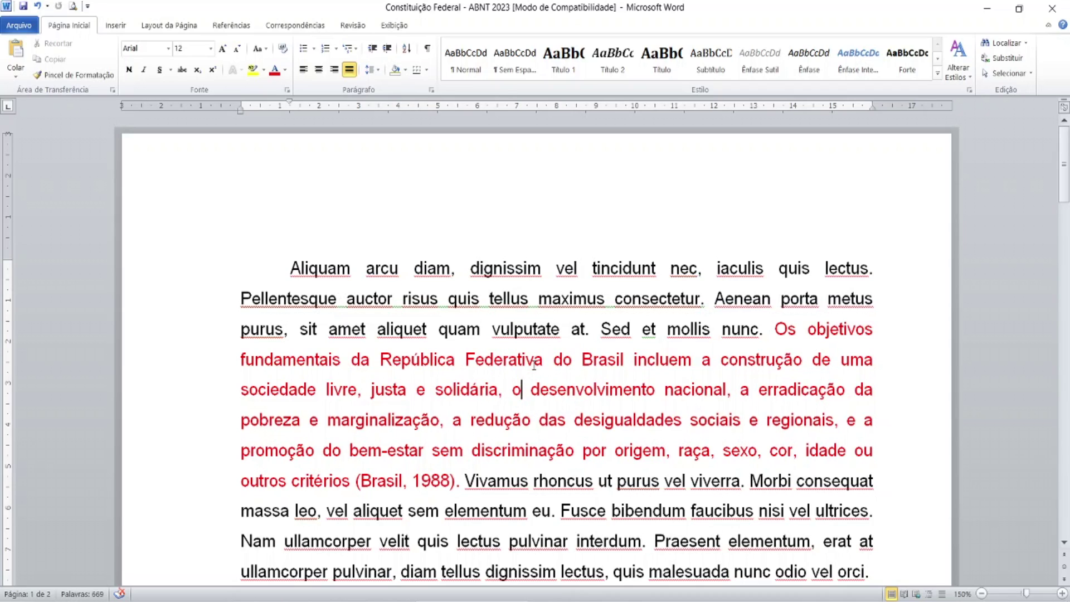
Switch to Chrome and look over the Constituição page from its heading down to the objectives in Art. 3º
key("alt+Tab")
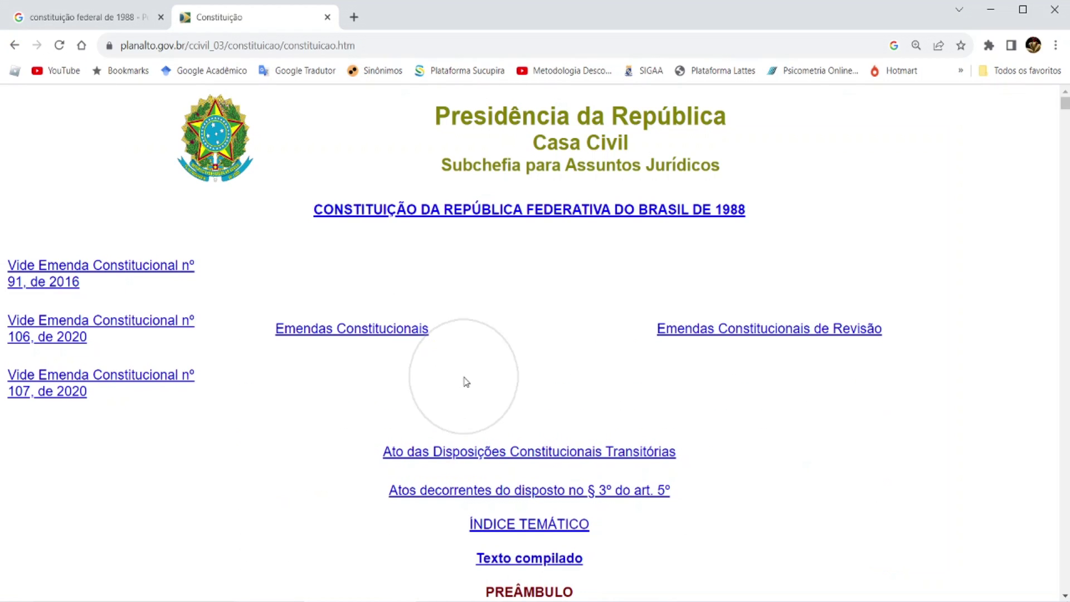
scroll(465, 382, "down", 5)
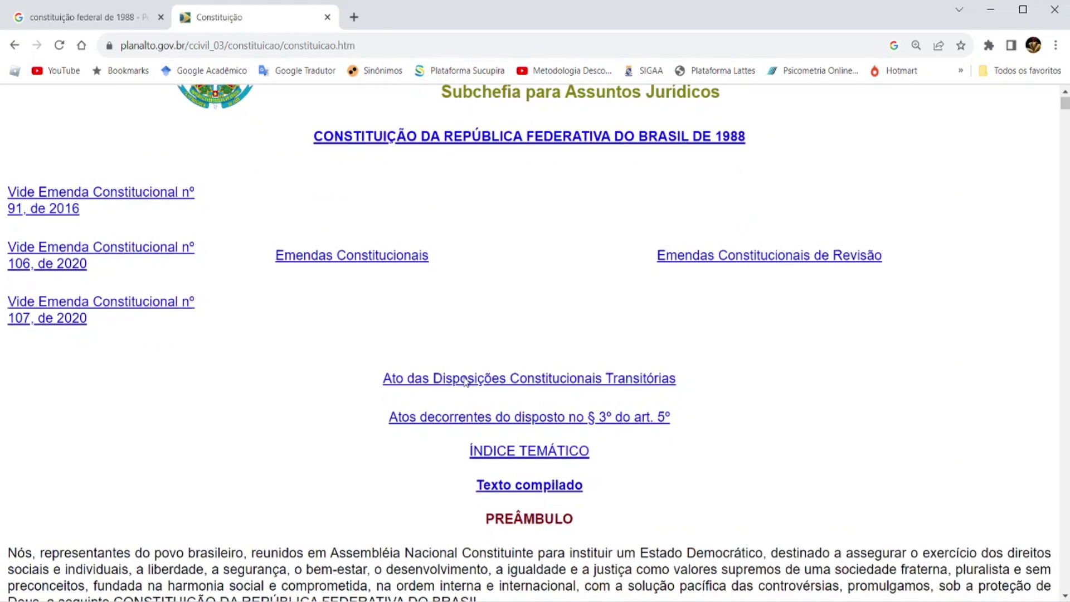
scroll(466, 382, "down", 4)
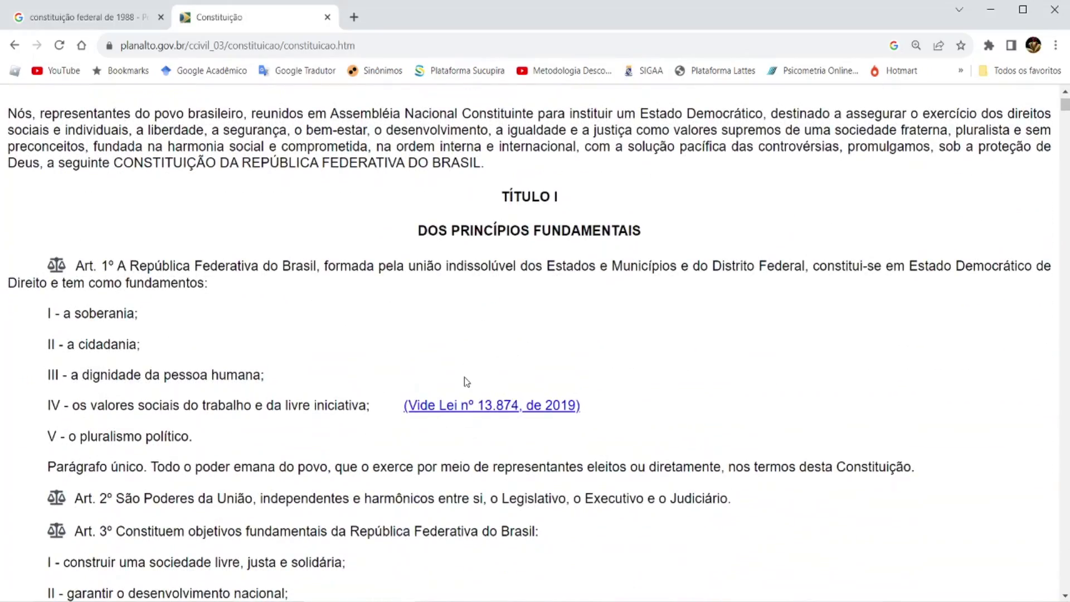
scroll(467, 381, "down", 1)
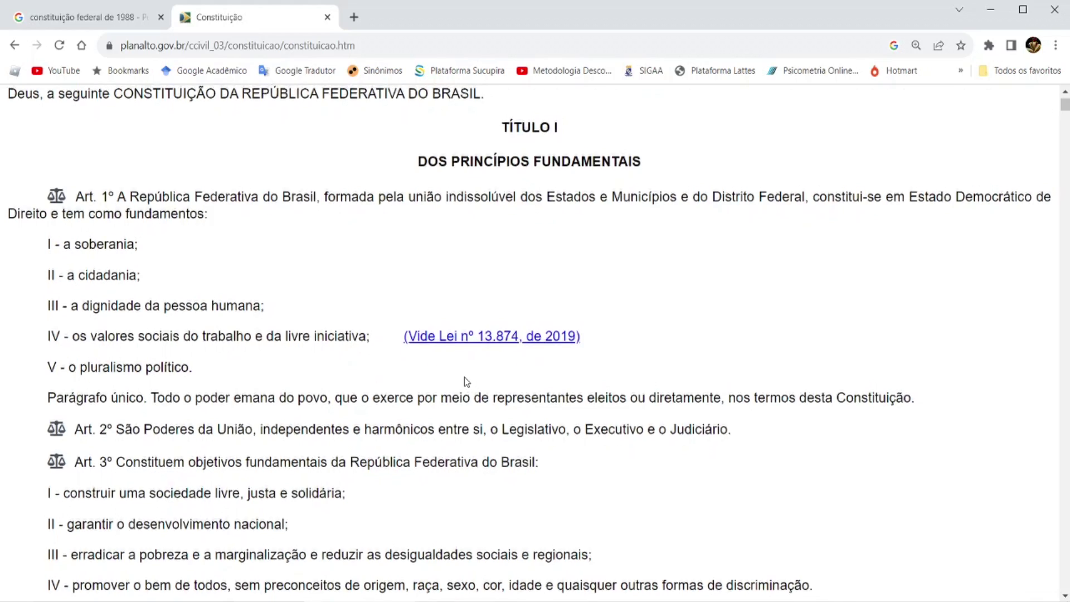
scroll(464, 377, "up", 10)
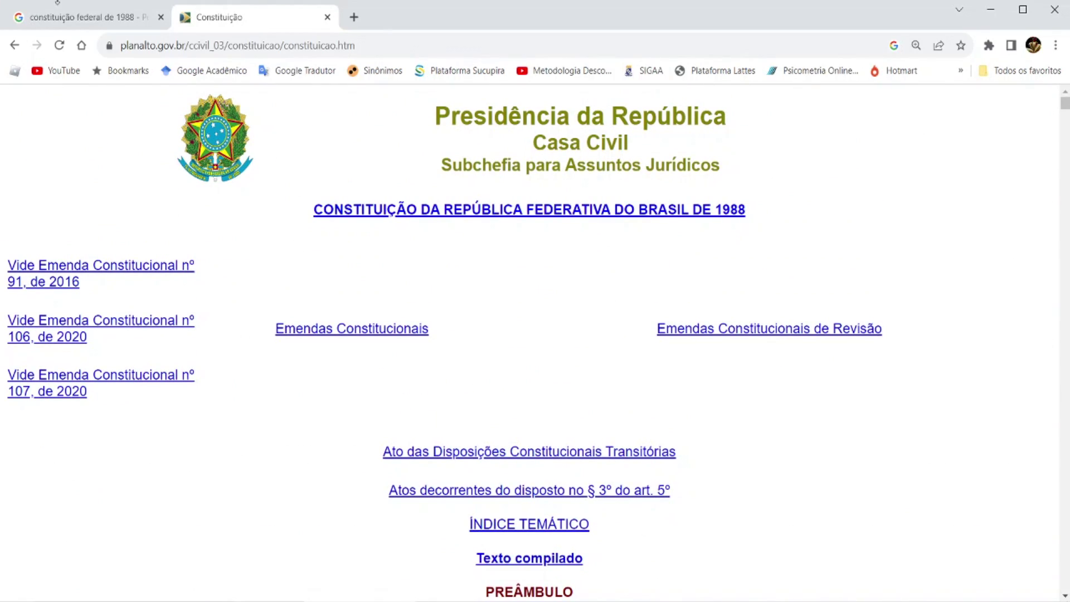
Check the Planalto entry in the Google results for constituição federal de 1988, and return to the Constituição page
left_click(95, 22)
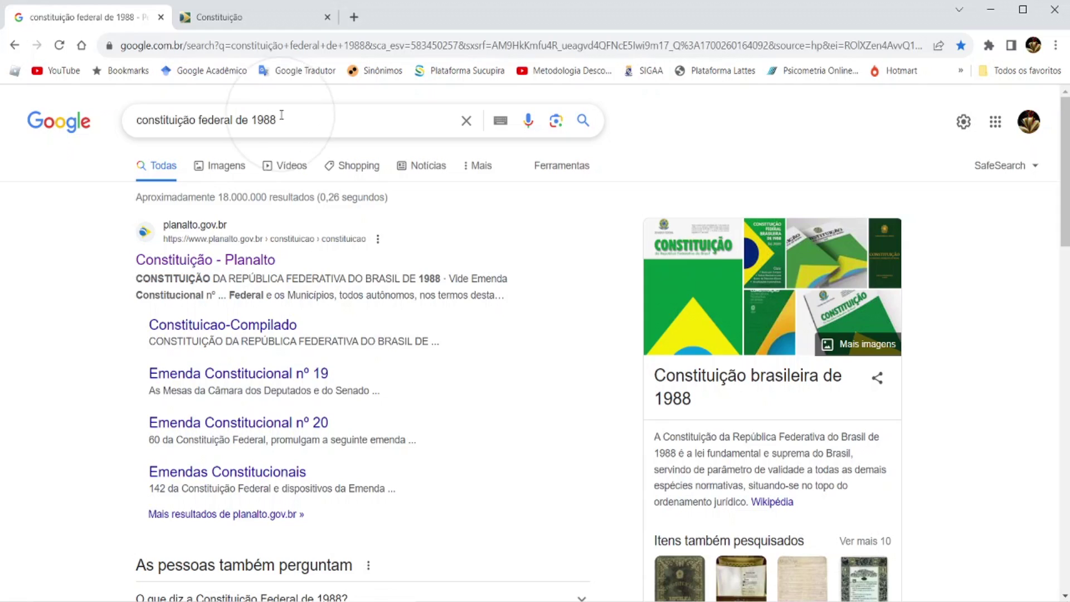
left_click(184, 261)
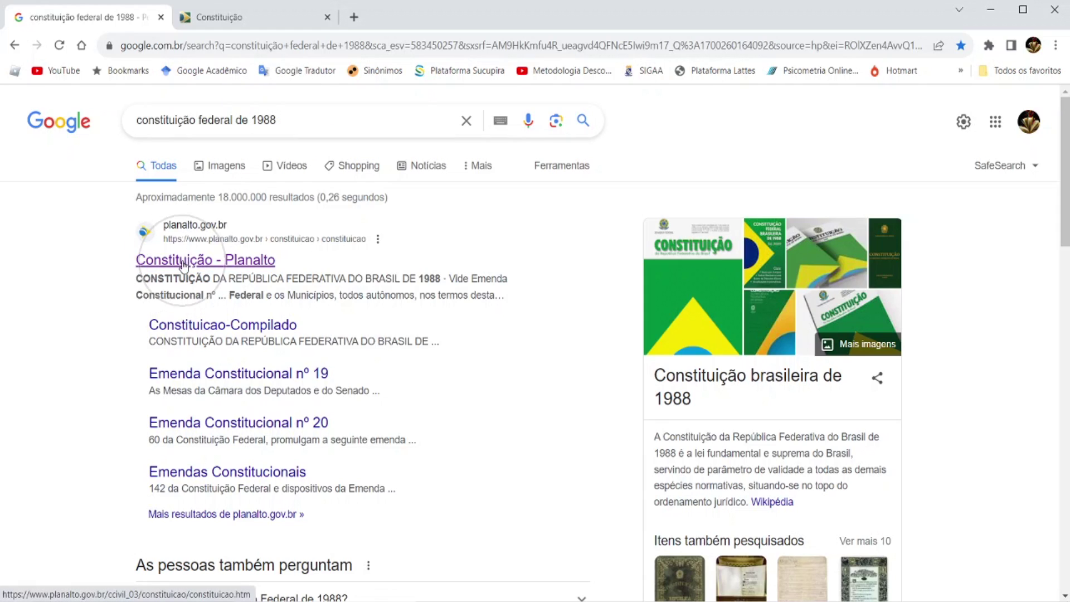
left_click(246, 23)
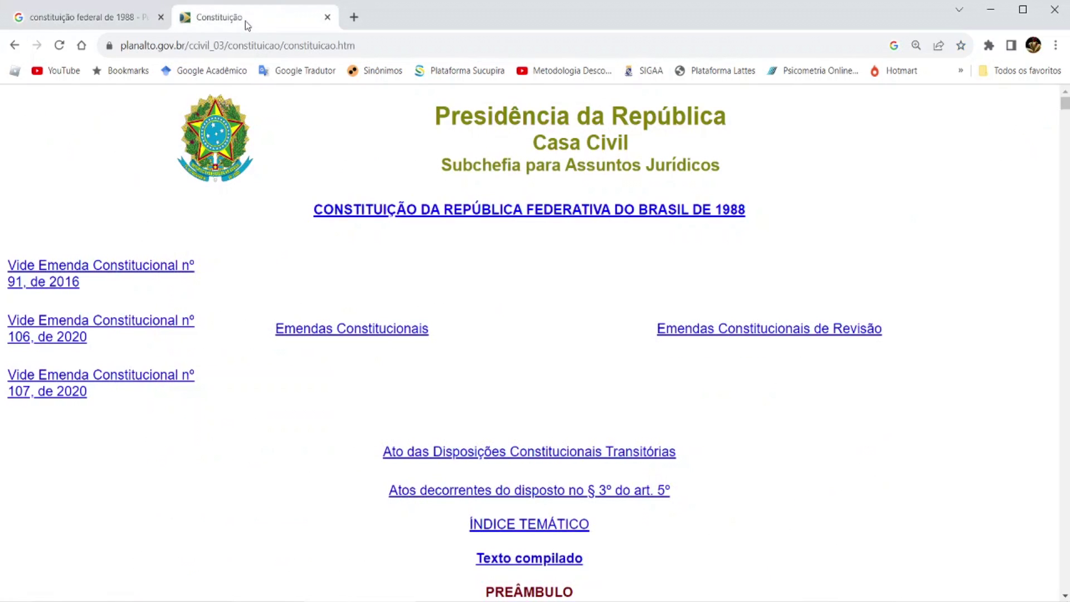
Examine Título I of the Constituição page, from the preamble to the fundamental objectives in Art. 3º
key("ctrl")
key("ctrl")
key("ctrl")
key("ctrl")
key("ctrl")
scroll(426, 355, "down", 3)
scroll(426, 355, "down", 3)
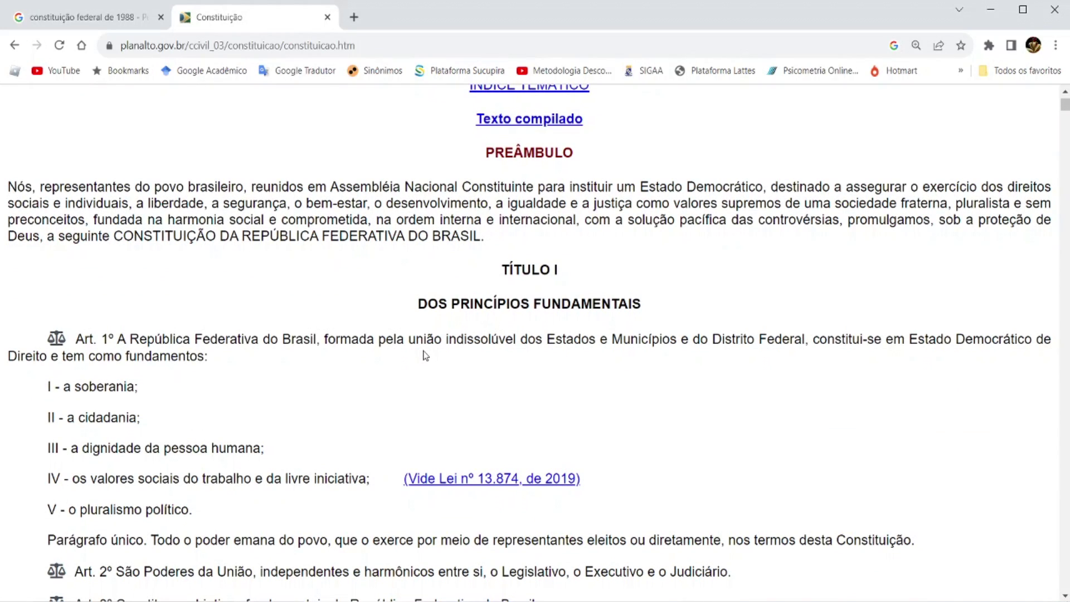
scroll(425, 356, "down", 2)
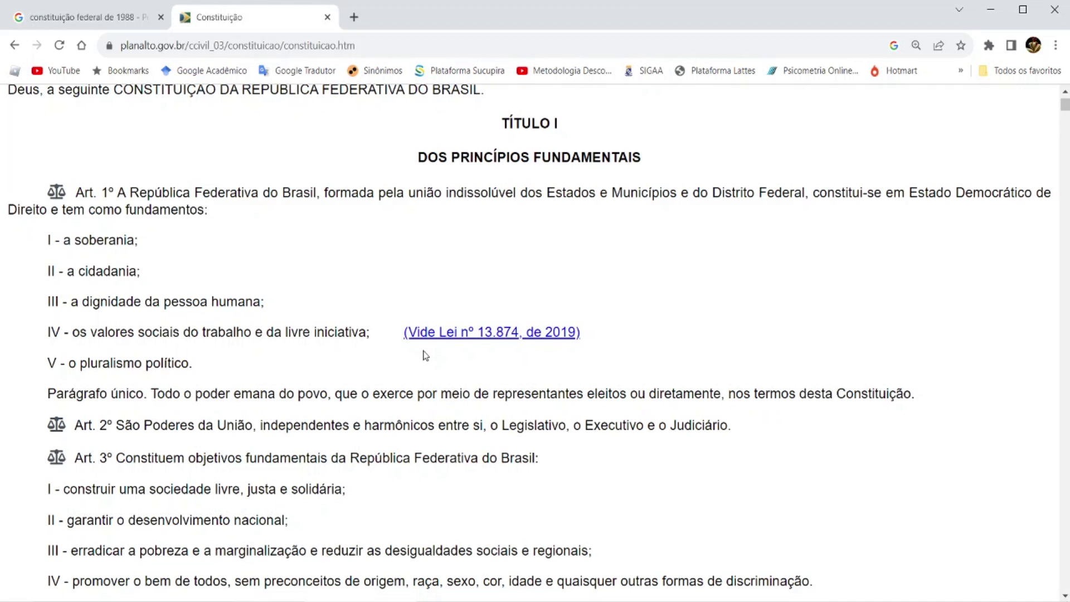
scroll(426, 356, "down", 2)
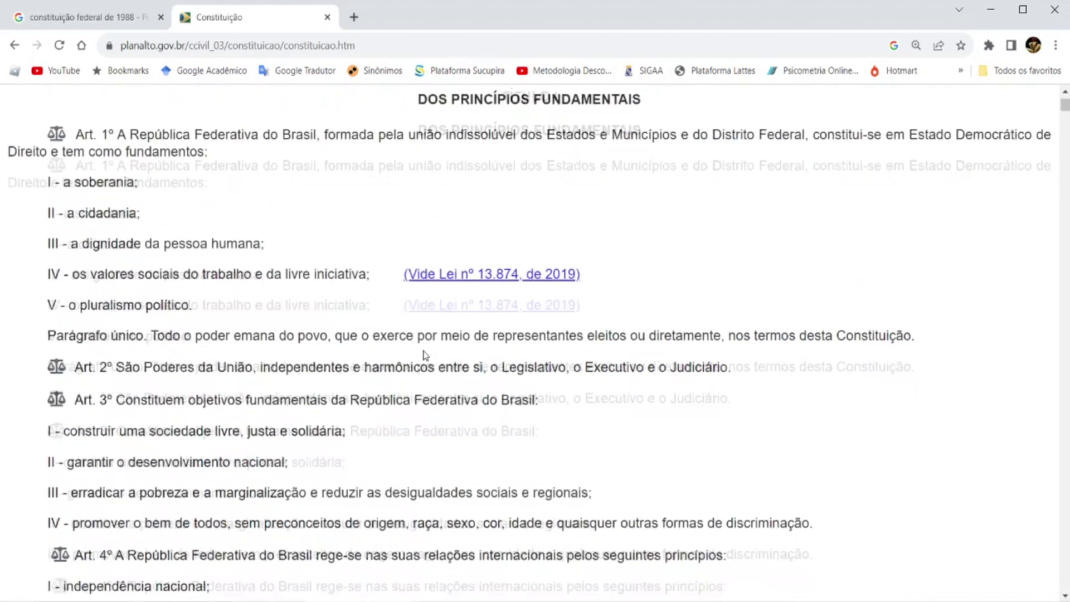
key("ctrl")
key("ctrl")
key("ctrl")
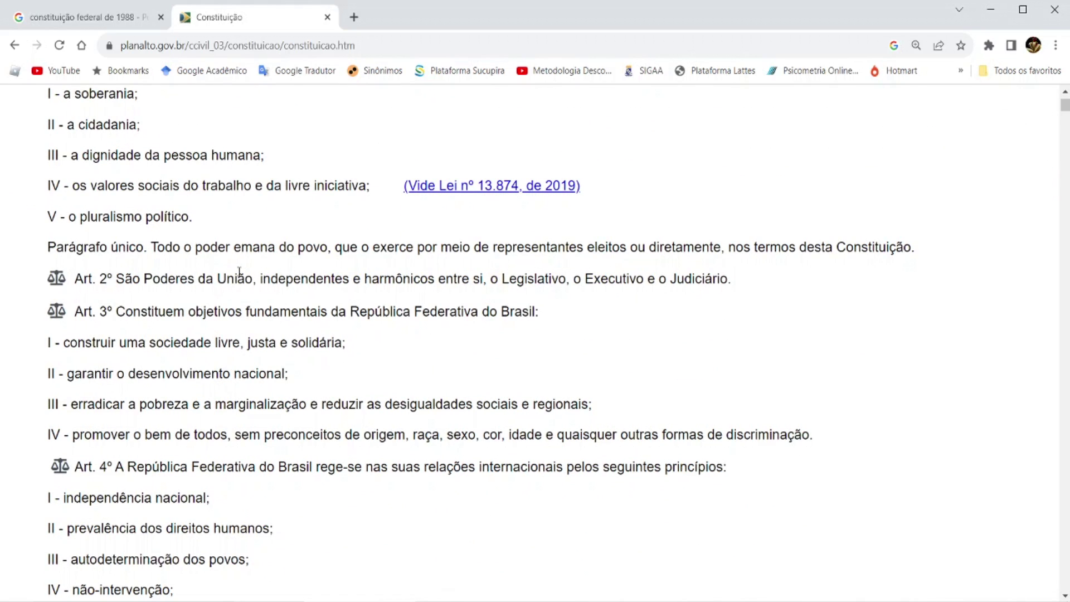
key("ctrl")
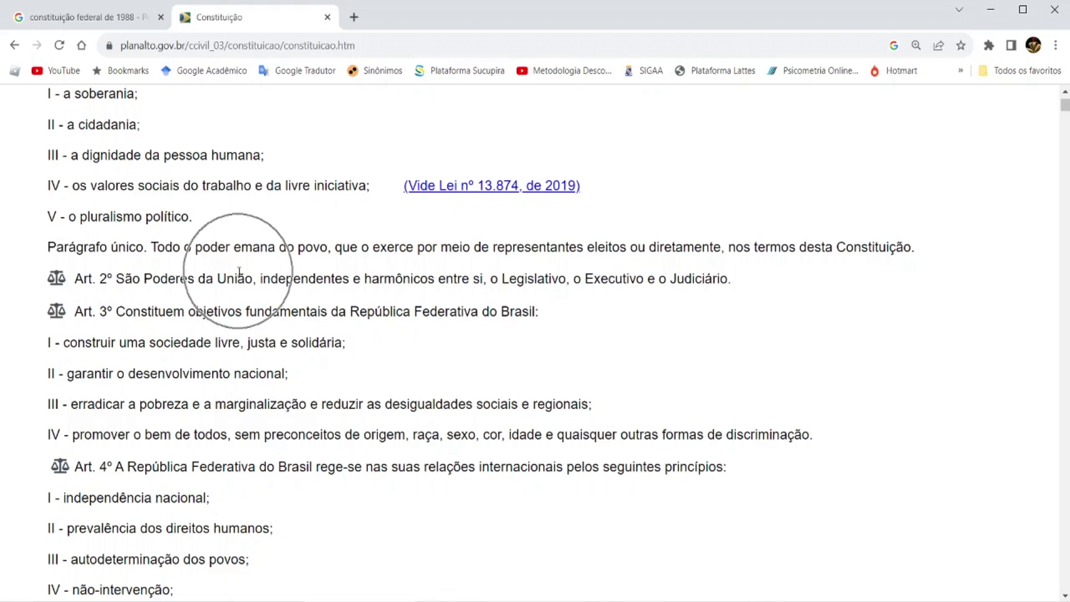
Switch to Word and read the red passage that paraphrases the fundamental objectives of the República Federativa do Brasil
key("alt+Tab")
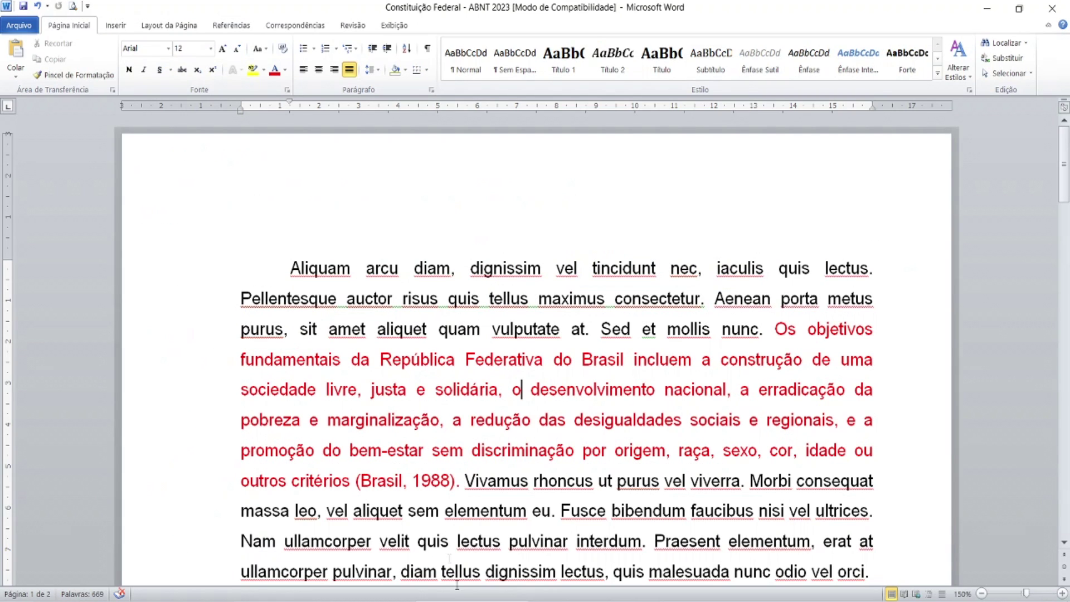
key("ctrl")
key("ctrl")
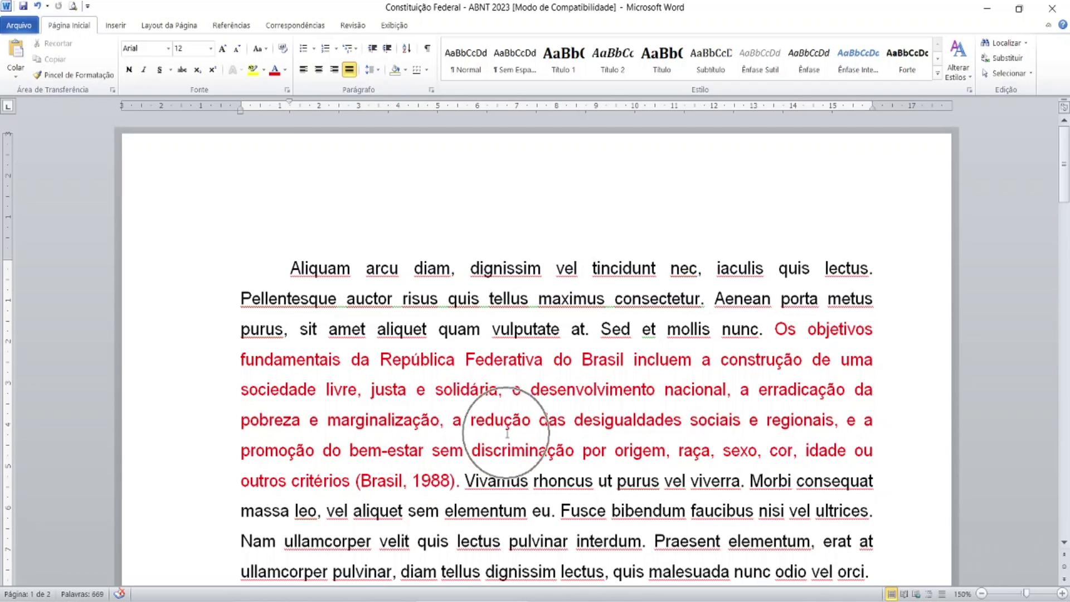
key("ctrl")
key("ctrl")
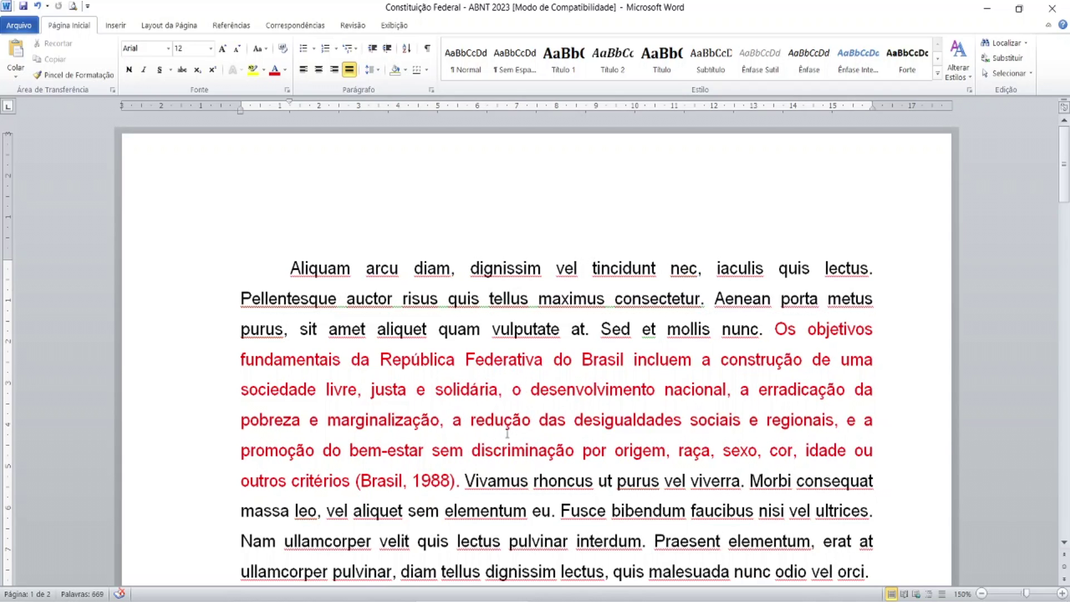
Switch to Chrome and read items I to IV of Art. 3º as the source of the paraphrase
key("alt+Tab")
key("ctrl")
key("ctrl")
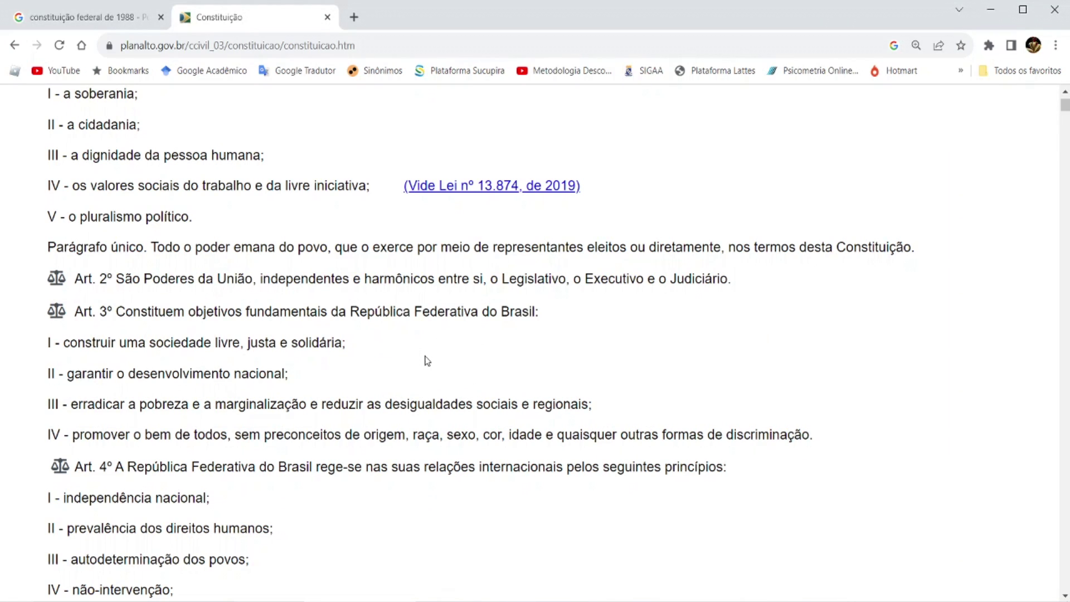
scroll(427, 361, "down", 1)
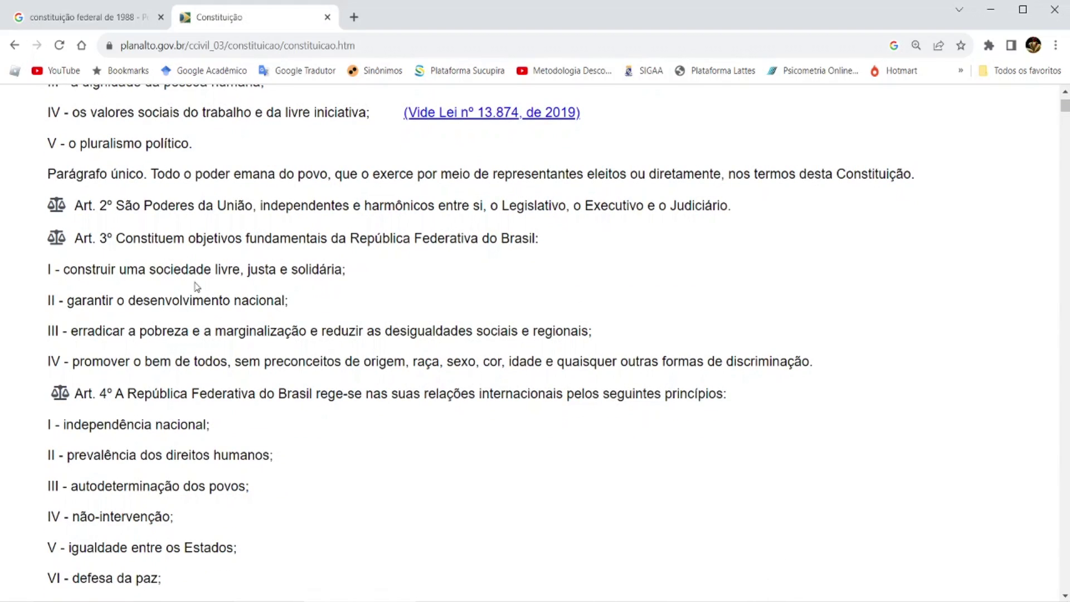
key("ctrl")
key("ctrl")
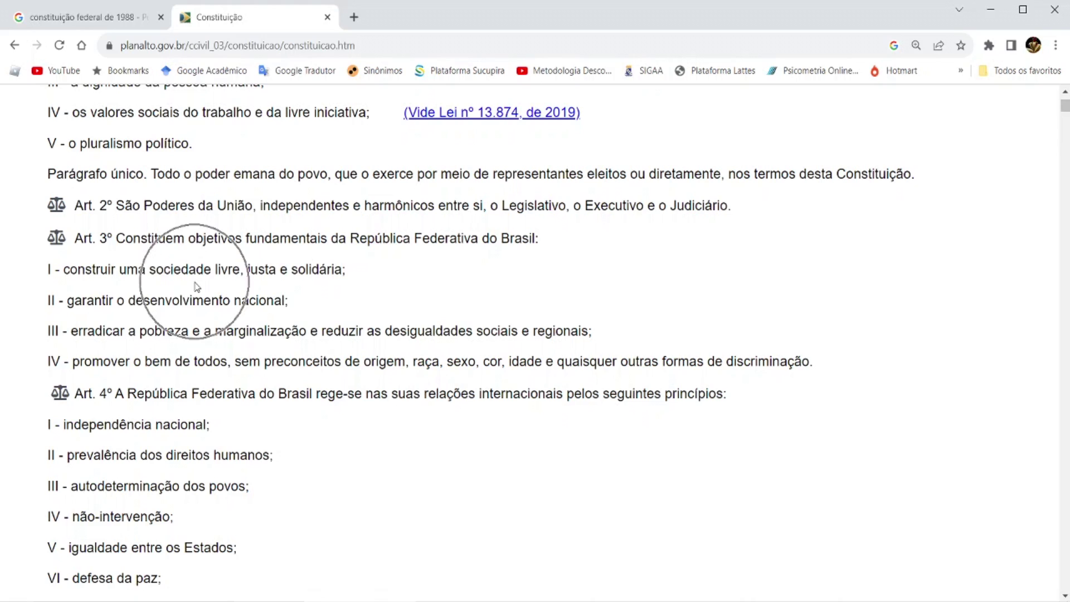
key("ctrl")
key("ctrl")
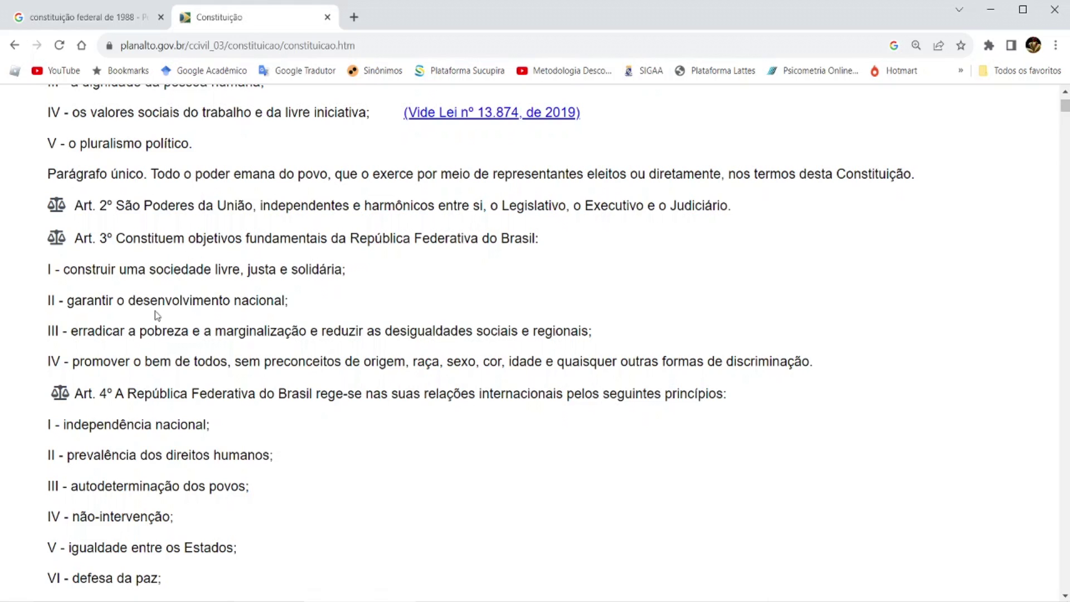
scroll(155, 311, "down", 1)
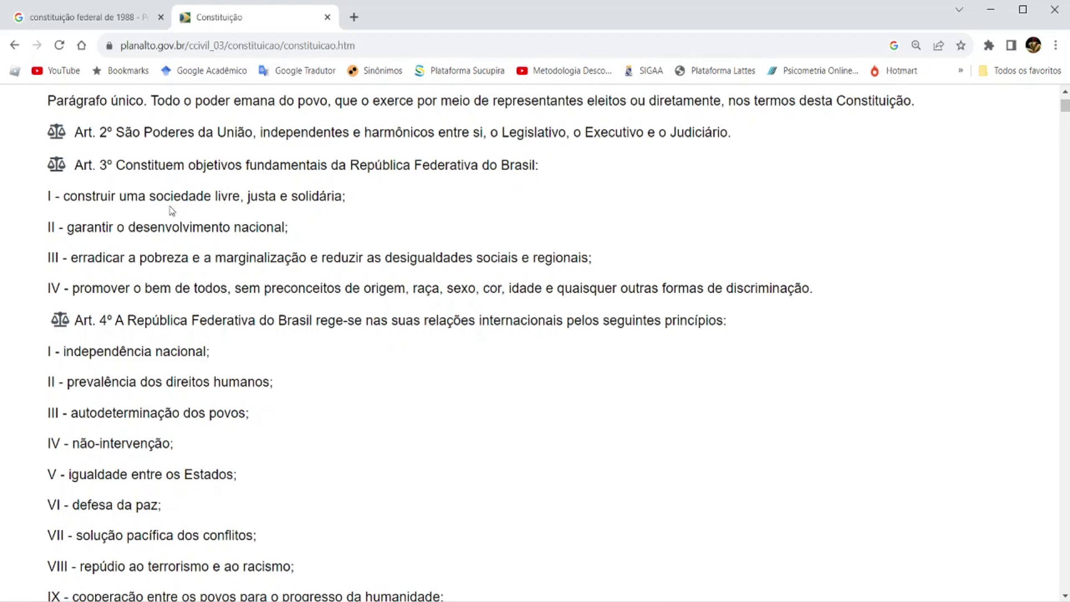
key("ctrl")
left_click(209, 292)
left_click(764, 301)
left_click(236, 190)
left_click(231, 184)
Switch to Word and compare the red paraphrase in the first paragraph with the wording of Art. 3º
key("alt+Tab")
scroll(552, 445, "down", 2)
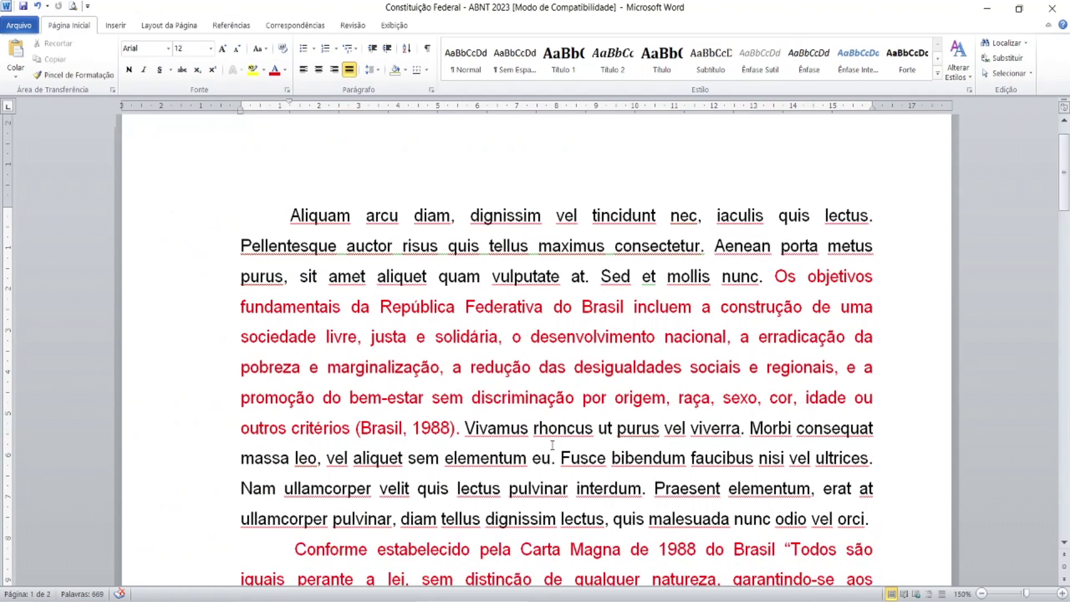
scroll(552, 445, "down", 2)
scroll(534, 391, "up", 2)
scroll(467, 260, "down", 2)
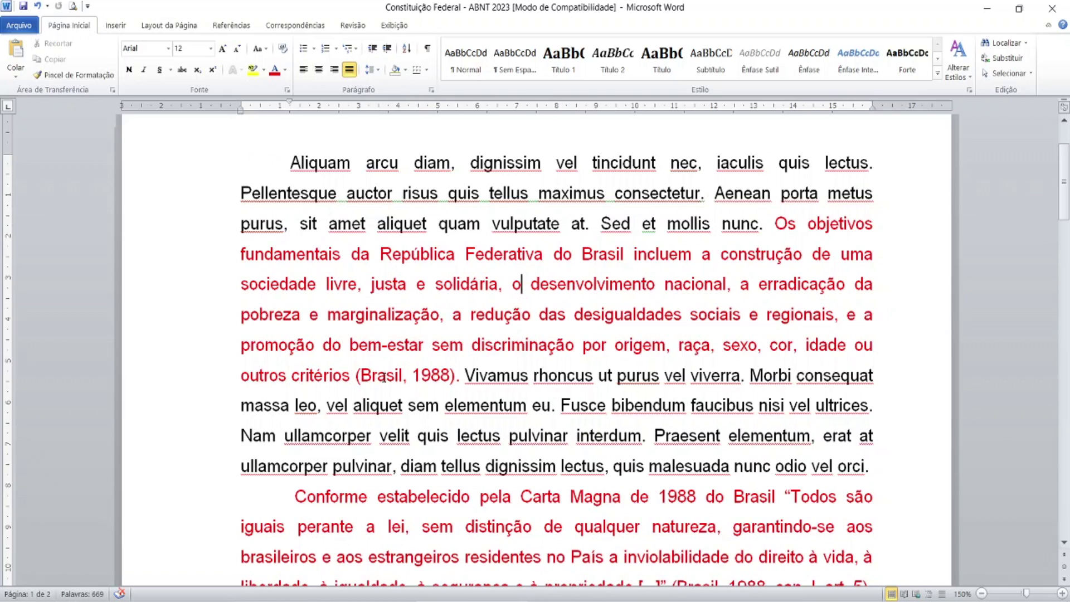
scroll(383, 378, "down", 1)
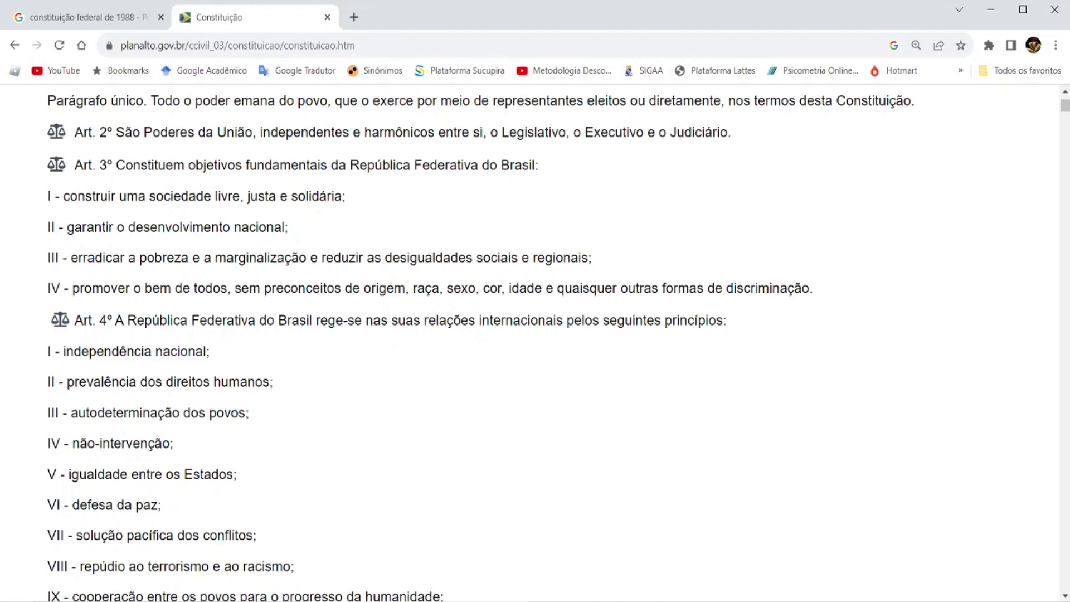
Return to Word and examine the author and year in the (Brasil, 1988) citation closing the red paraphrase
key("alt+Tab")
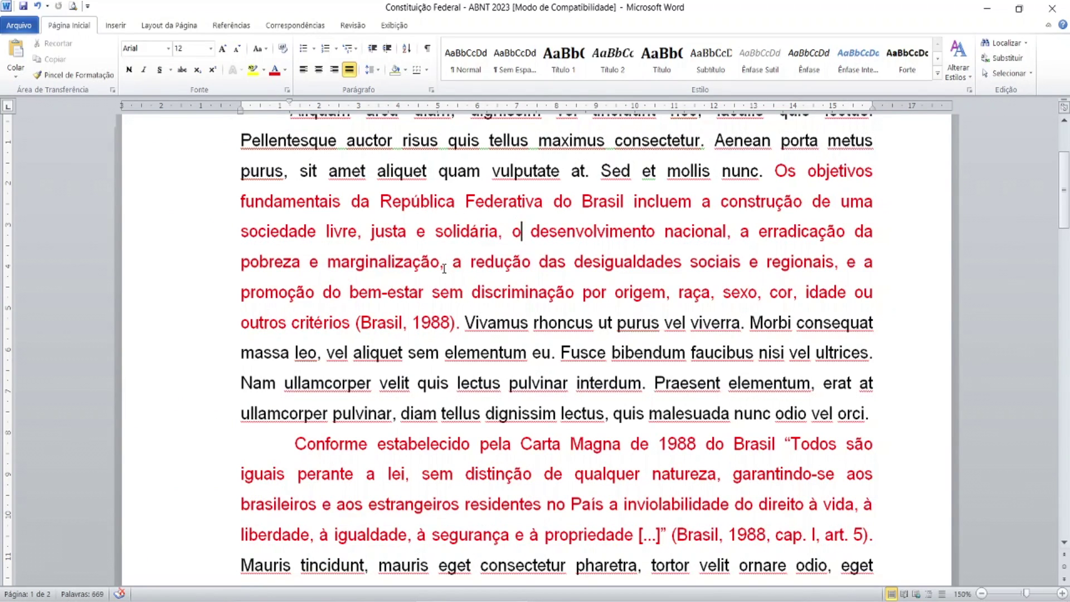
left_click(362, 340)
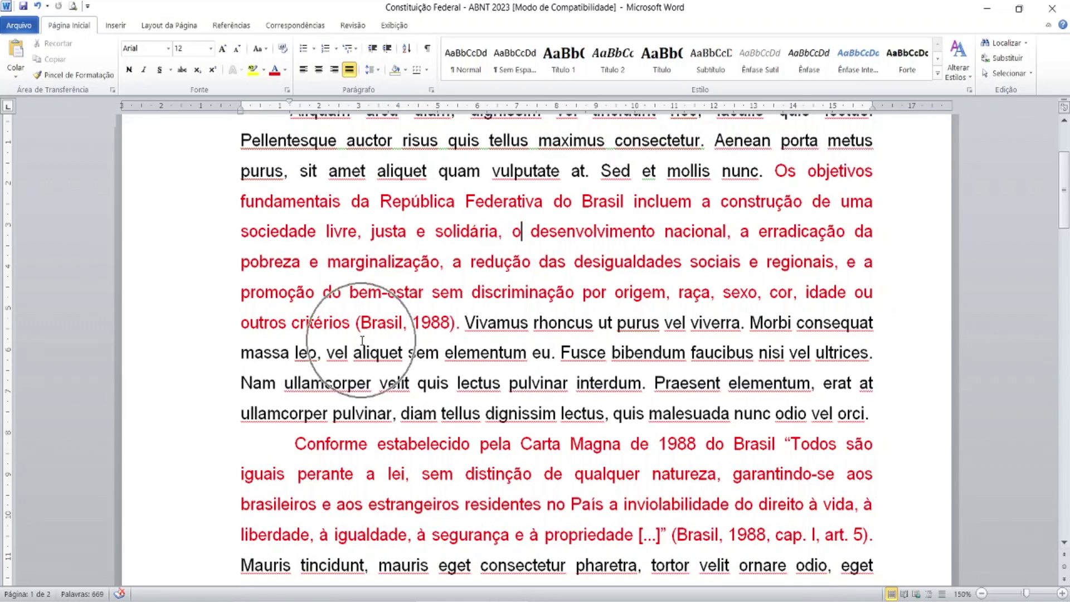
left_click(384, 323)
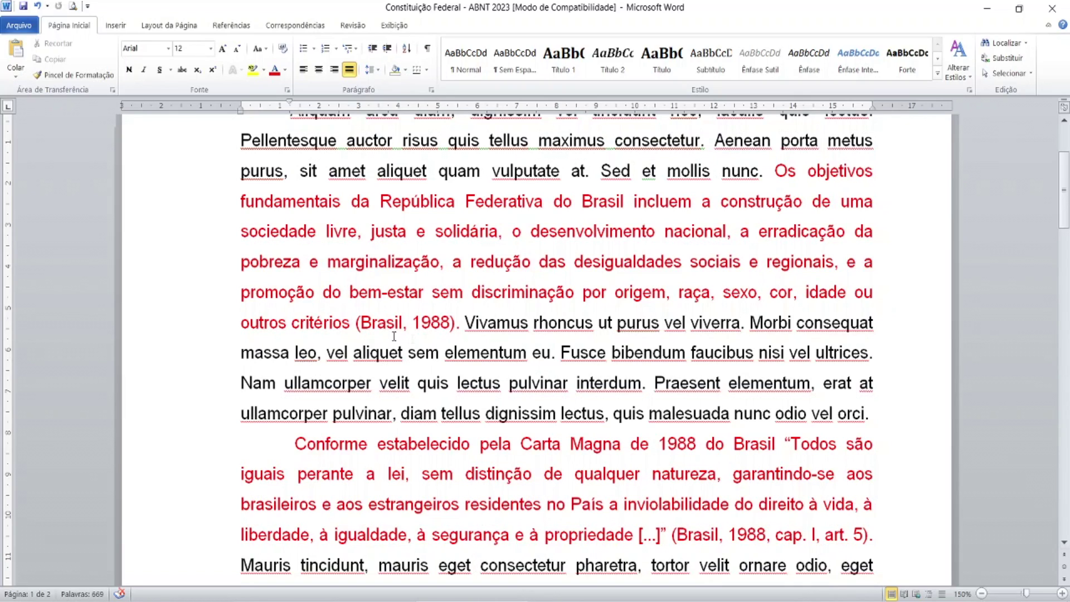
left_click(432, 323)
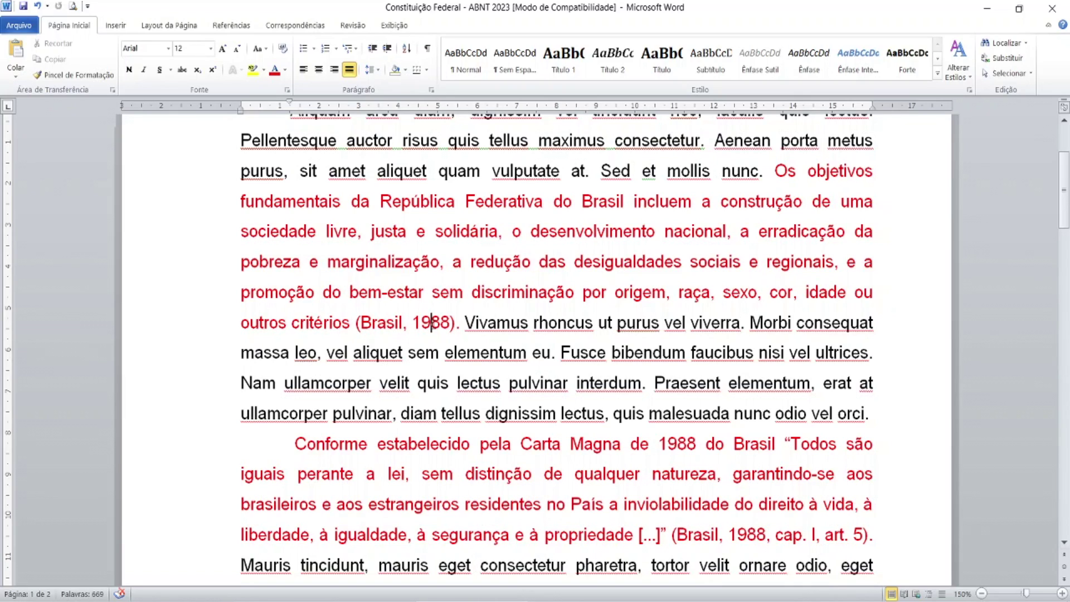
left_click(378, 323)
key("ctrl")
left_click(377, 323)
left_click(441, 332)
left_click(379, 322)
left_click(379, 321)
left_click(379, 321)
key("ctrl")
key("ctrl")
key("ctrl")
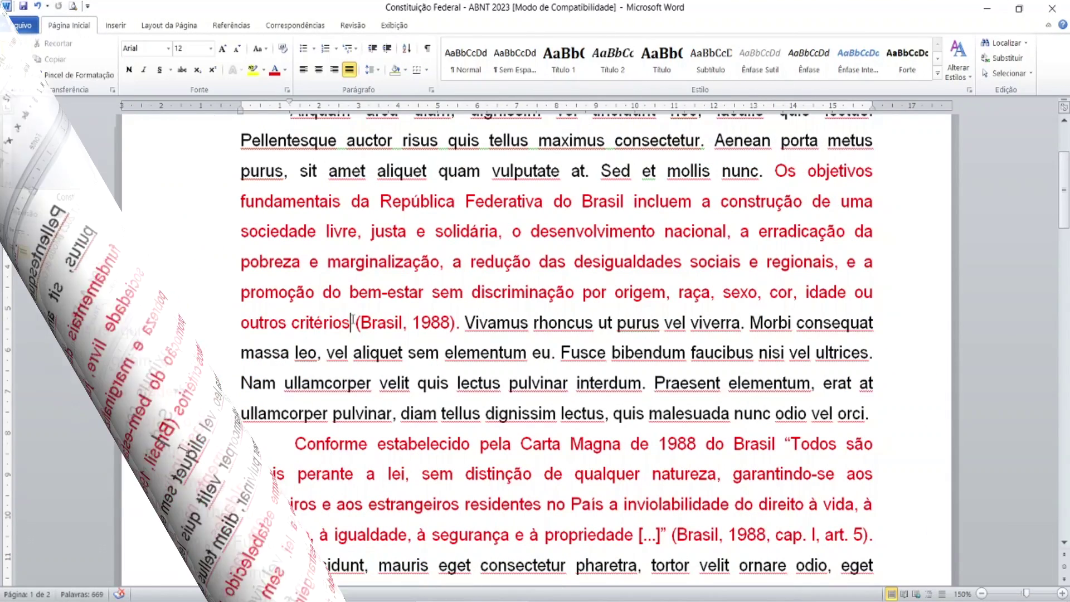
Examine where the parentheses and full stop of the (Brasil, 1988) citation sit at the end of the paraphrased sentence
left_click(353, 322)
key("ctrl")
key("ctrl")
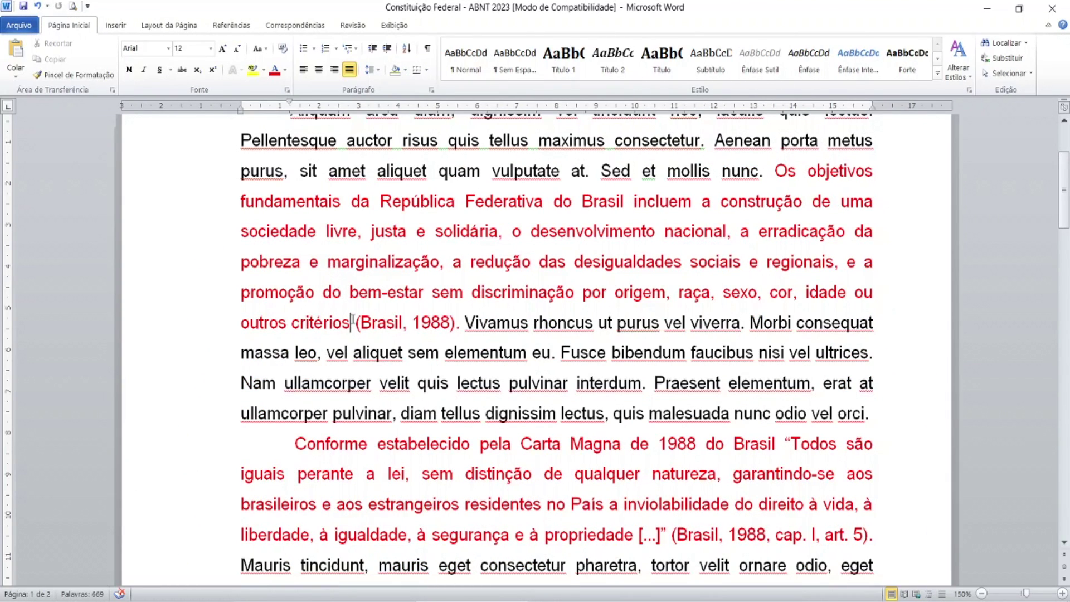
key("ctrl")
key("ctrl")
key("ctrl")
key("ctrl")
left_click(459, 324)
key("ctrl")
left_click(462, 326)
left_click(399, 323)
left_click(386, 325)
left_click(391, 323)
left_click(387, 324)
left_click(390, 326)
Switch to Chrome and review Art. 1º to Art. 4º on the Constituição page again
key("alt+Tab")
scroll(325, 358, "down", 1)
scroll(326, 359, "up", 1)
scroll(325, 357, "up", 4)
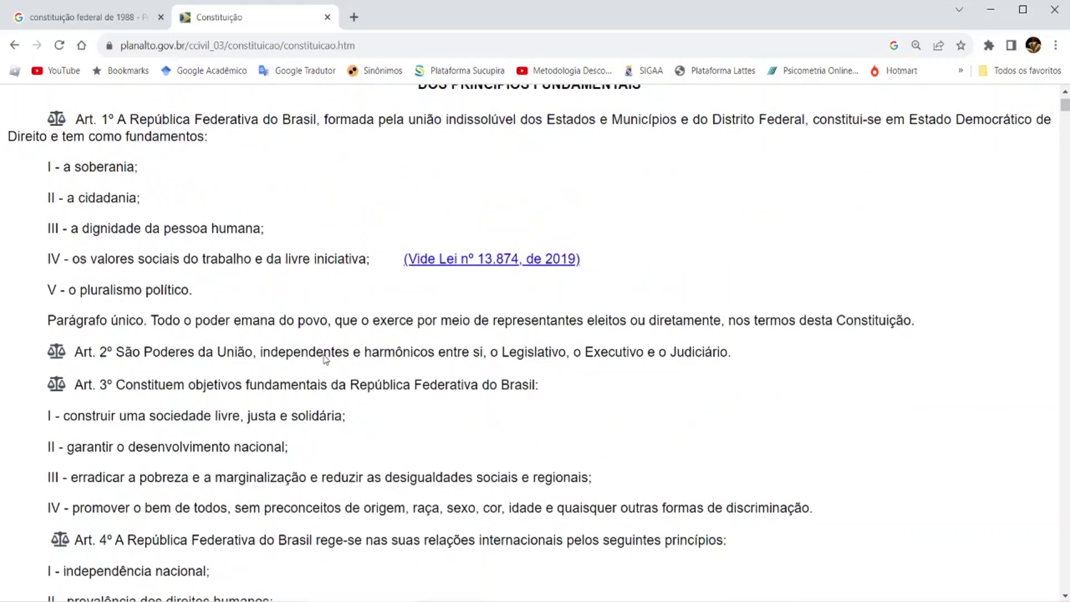
scroll(325, 355, "down", 4)
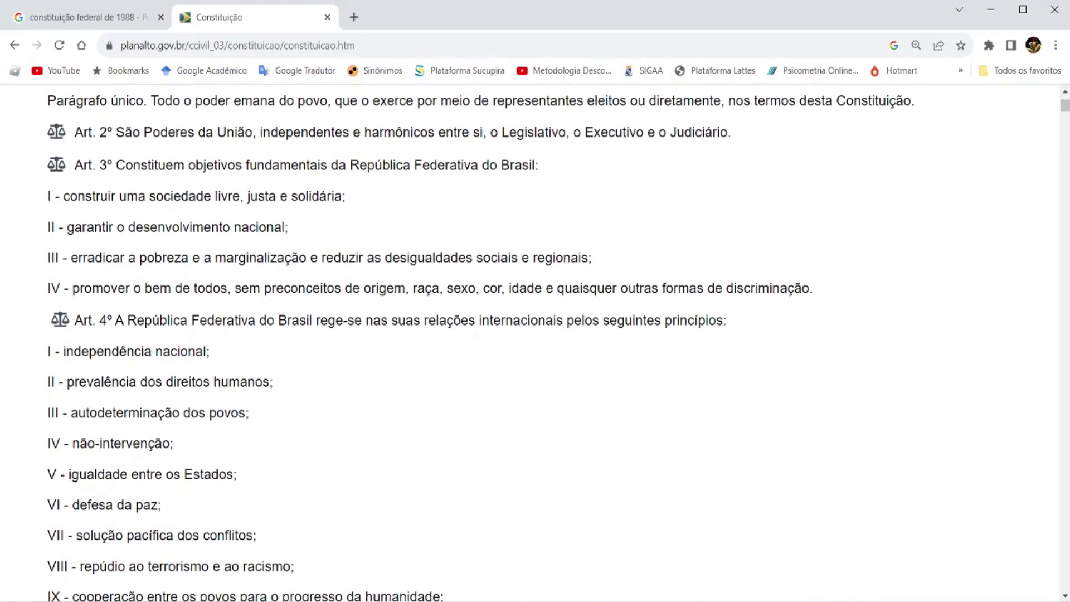
Switch to Word and change the font colour of the paraphrase from "Os objetivos" through "(Brasil, 1988)." to black
key("alt+Tab")
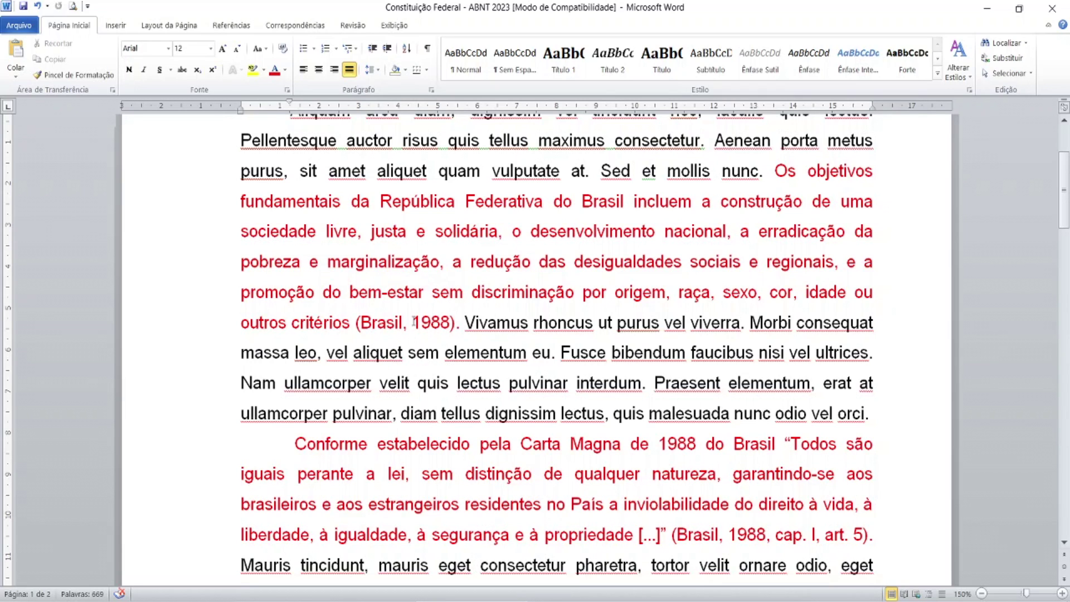
scroll(412, 322, "down", 1)
scroll(413, 322, "up", 1)
left_click_drag(775, 173, 466, 327)
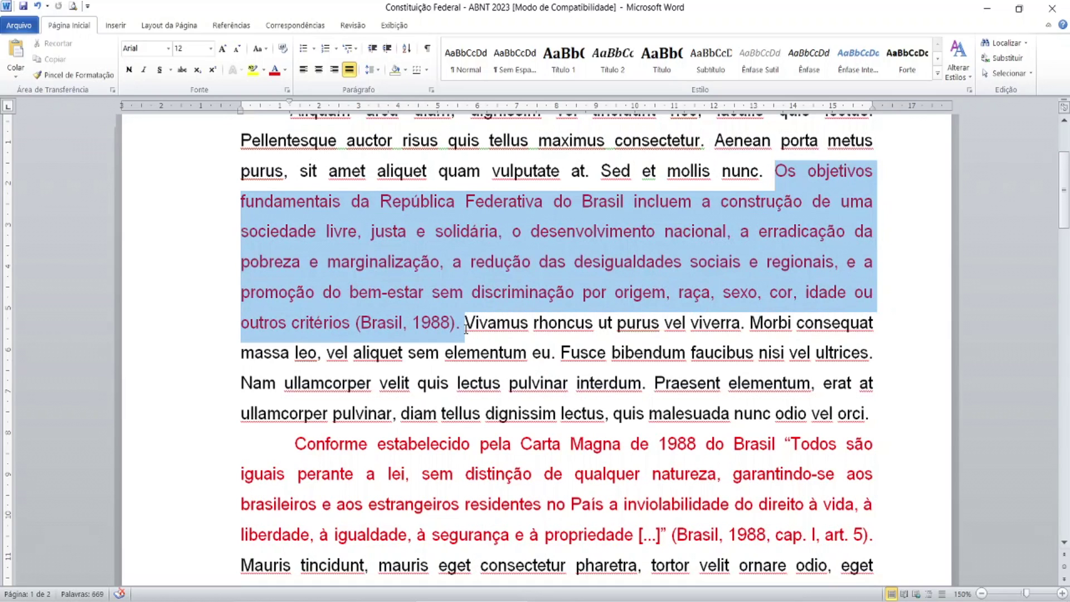
left_click(285, 71)
left_click(285, 88)
left_click(471, 292)
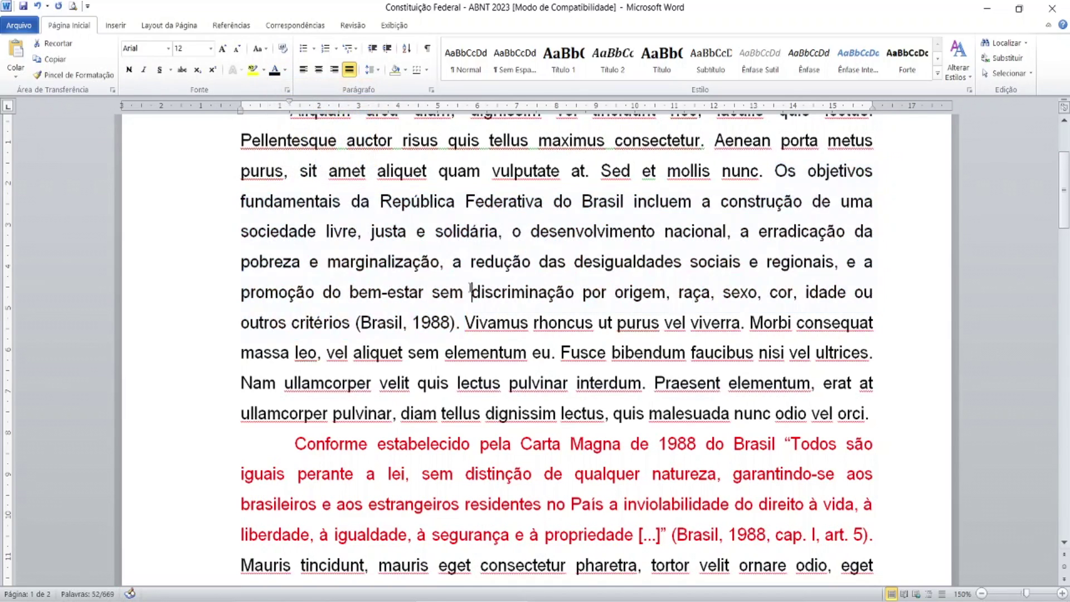
Examine the red direct citation that begins "Conforme estabelecido pela Carta Magna de 1988 do Brasil"
scroll(493, 335, "down", 3)
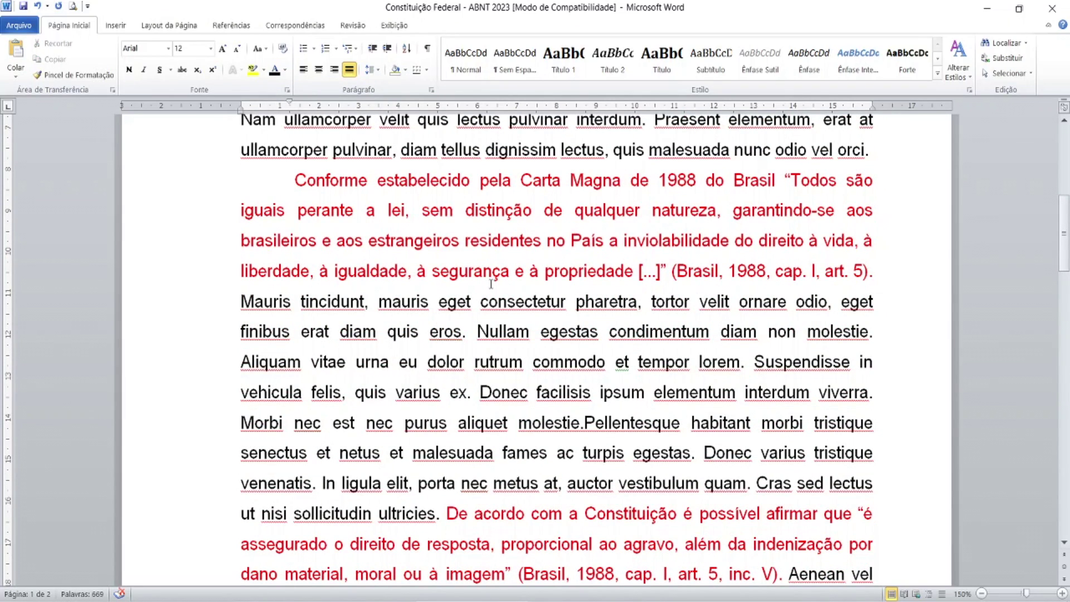
left_click(530, 225)
left_click(530, 225)
left_click(530, 226)
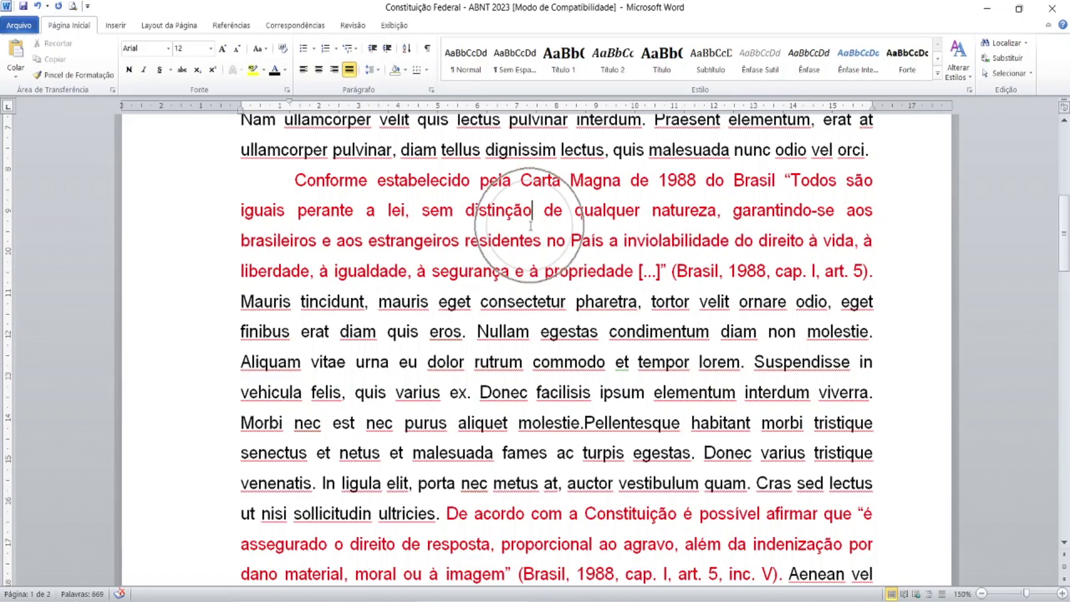
left_click(530, 226)
left_click(530, 226)
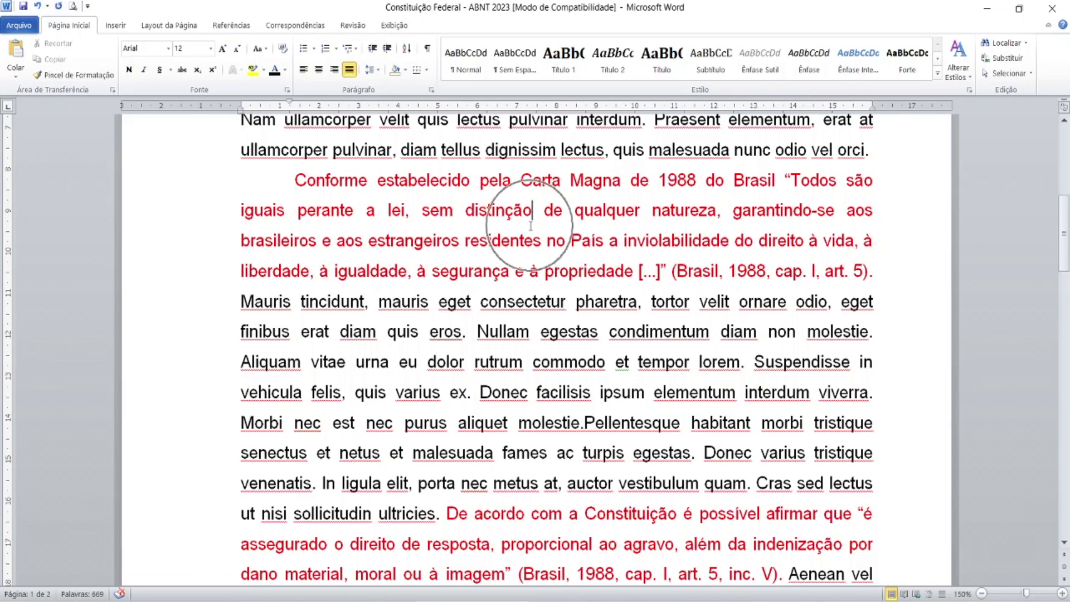
left_click(531, 225)
left_click(531, 225)
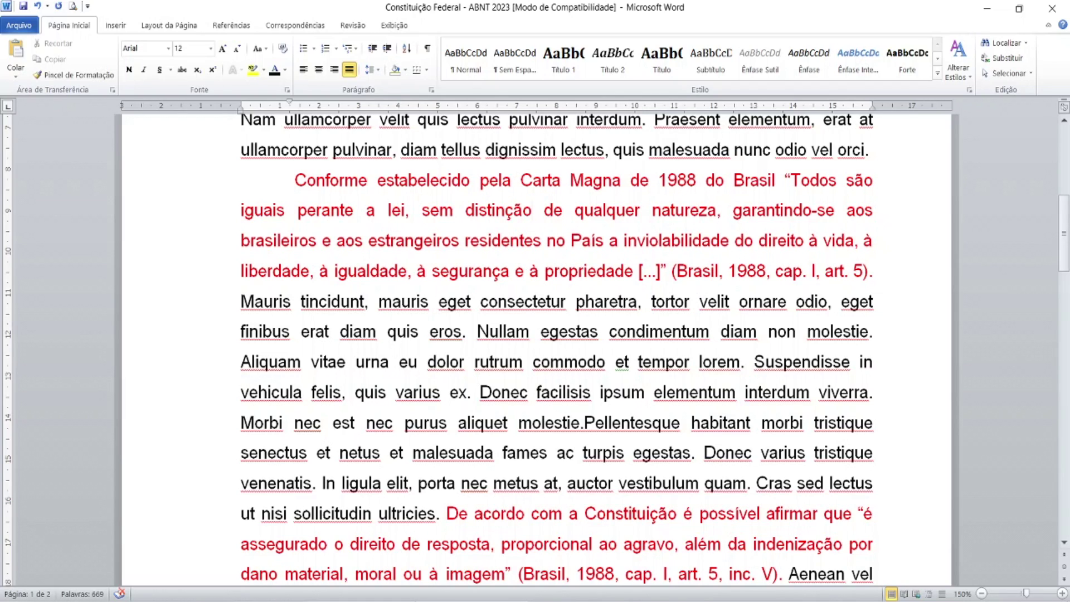
Check Art. 2º to Art. 4º on the Constituição page in Chrome and return to the direct citation in Word
left_click(363, 601)
key("ctrl")
key("ctrl")
key("ctrl")
key("ctrl")
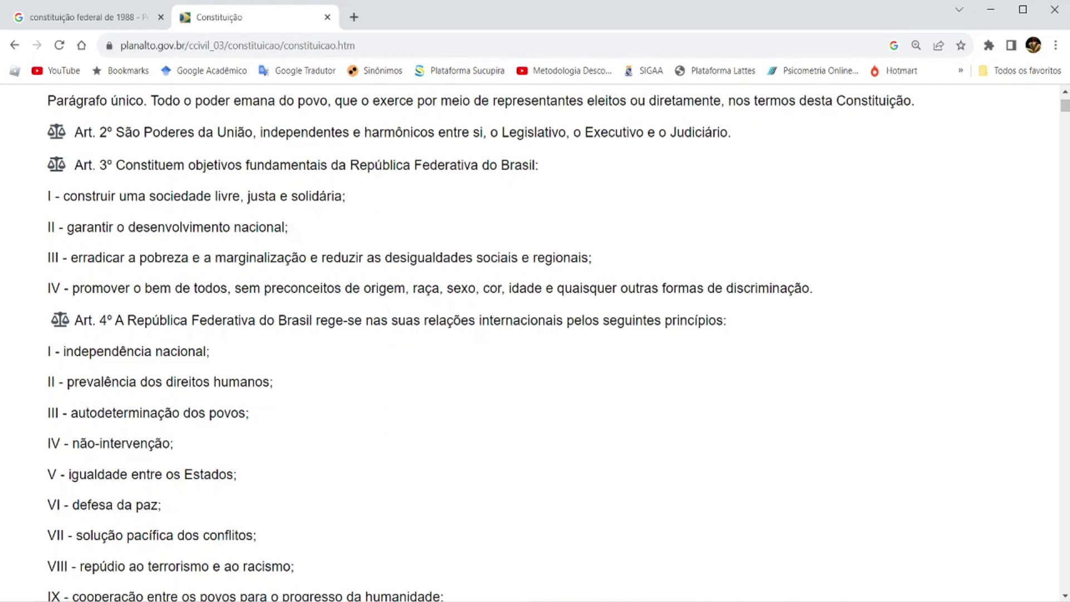
left_click(346, 601)
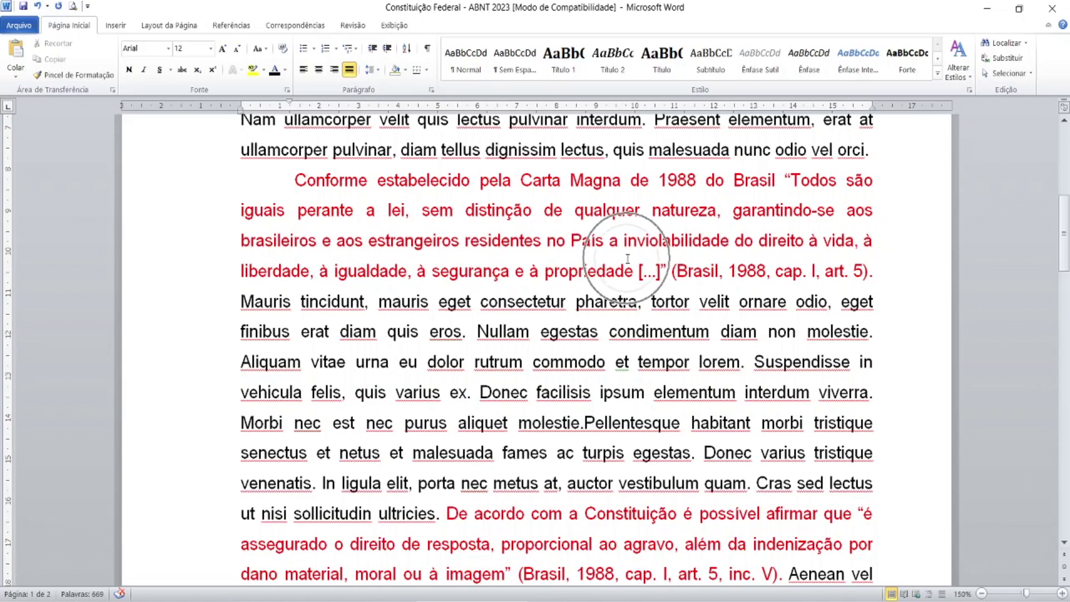
Switch to Chrome and highlight the Art. 5º passage from "Todos são iguais perante a lei" to "à propriedade"
key("ctrl")
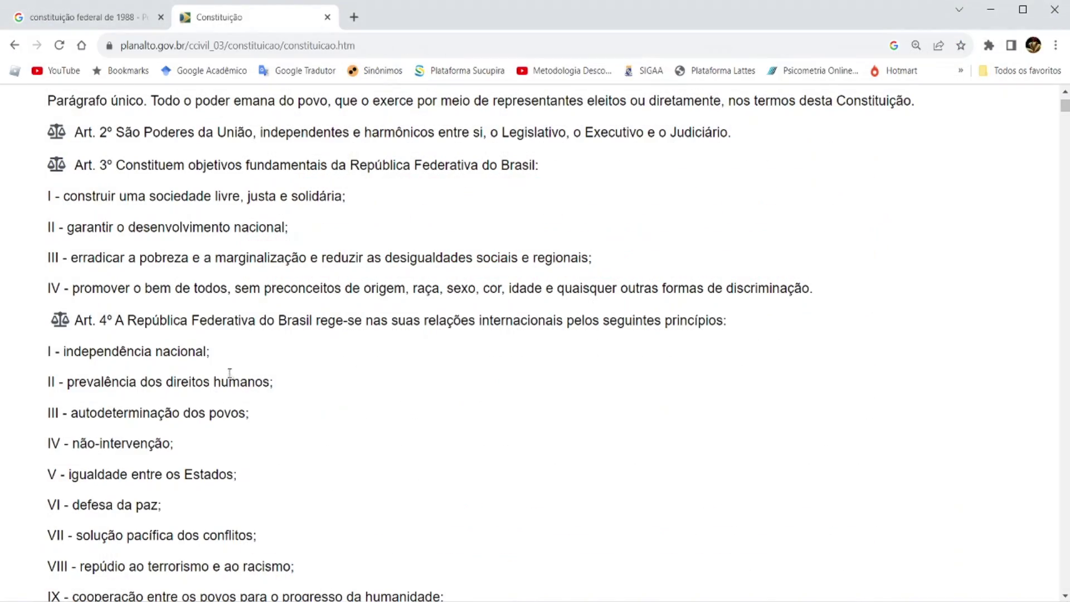
scroll(231, 379, "down", 3)
scroll(231, 379, "down", 7)
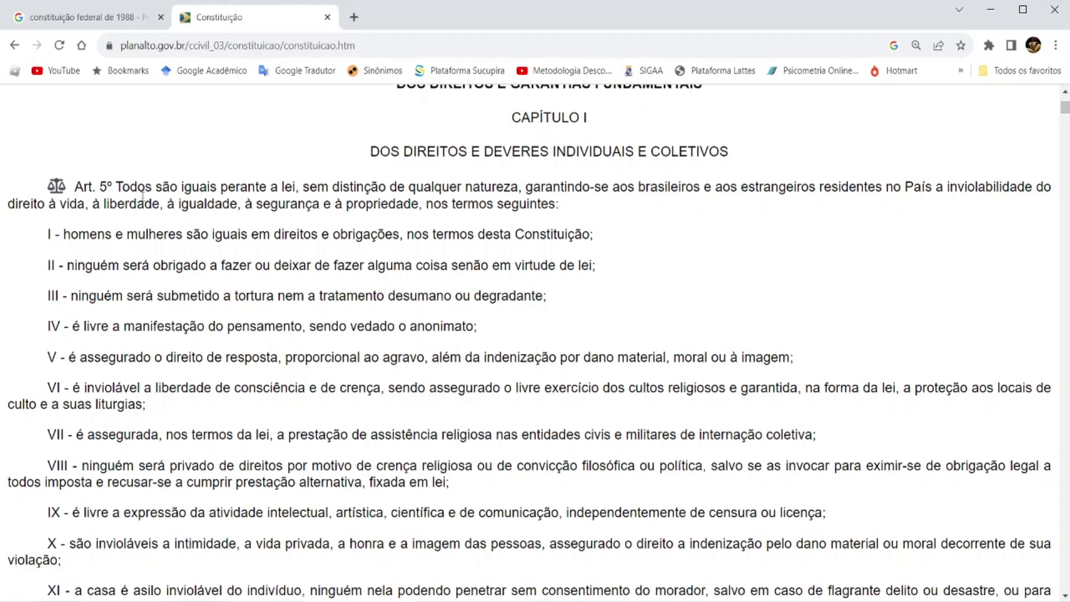
left_click_drag(119, 184, 414, 209)
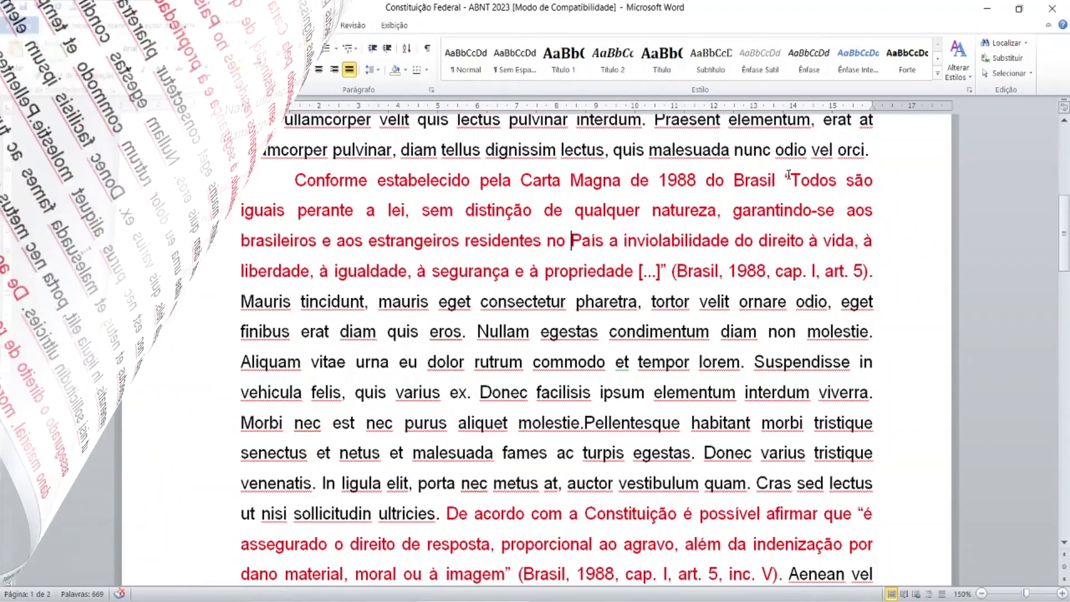
Return to Word and examine the quotation marks and the "[...]" omission enclosing the passage quoted from Art. 5º
left_click(789, 174)
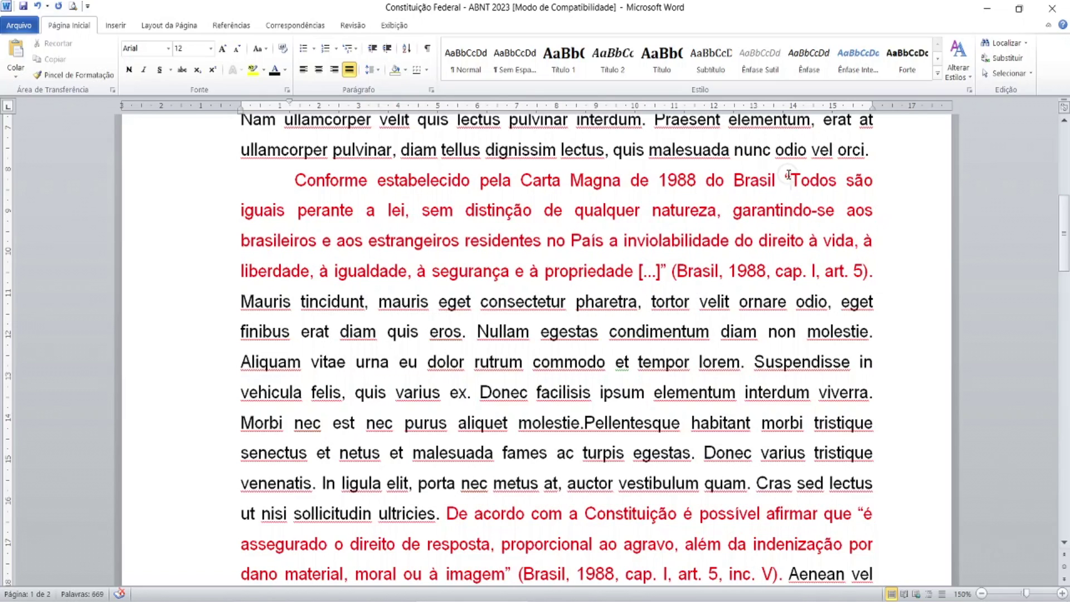
left_click(789, 175)
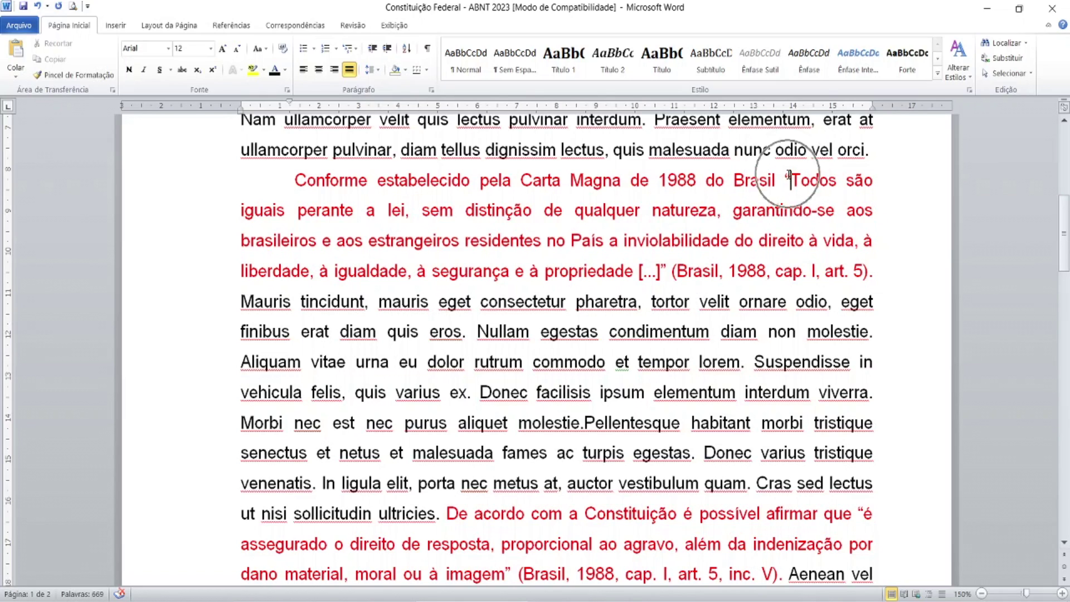
left_click(608, 271)
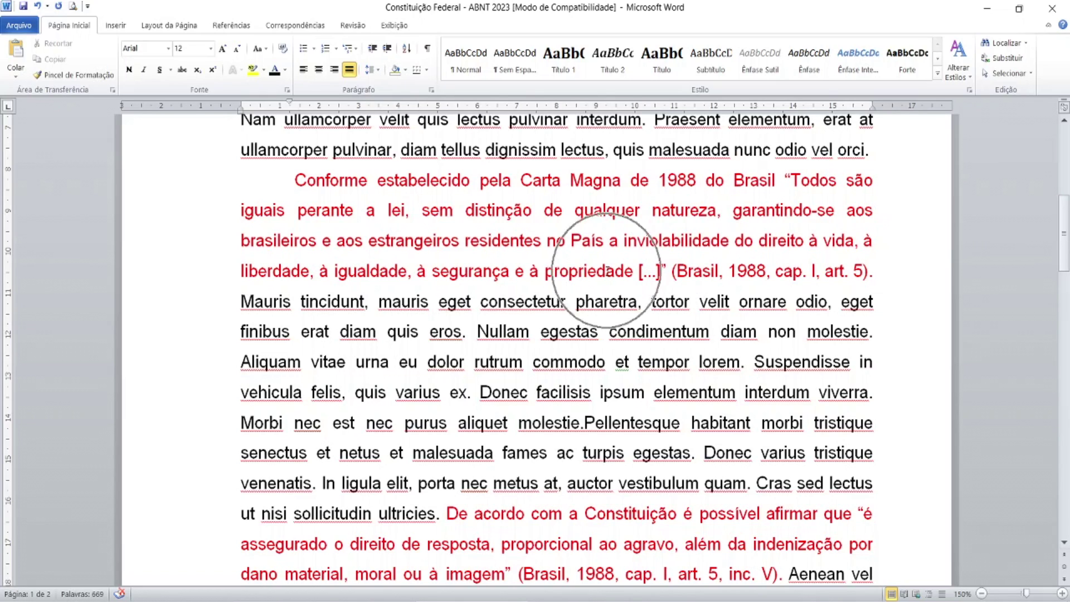
left_click(607, 271)
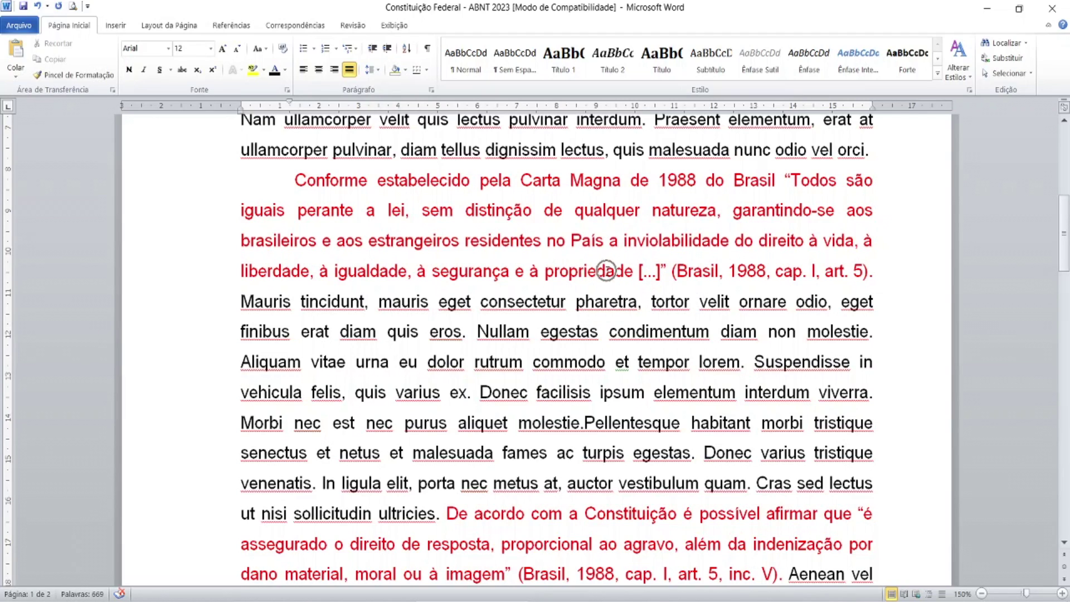
left_click(790, 180)
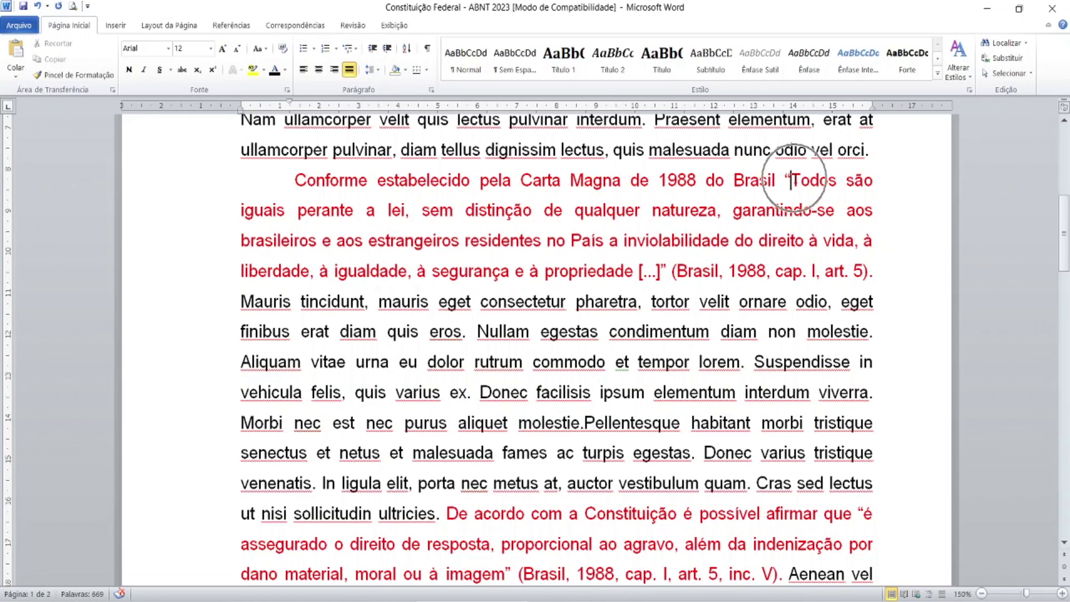
left_click(794, 211)
left_click(794, 247)
left_click(607, 270)
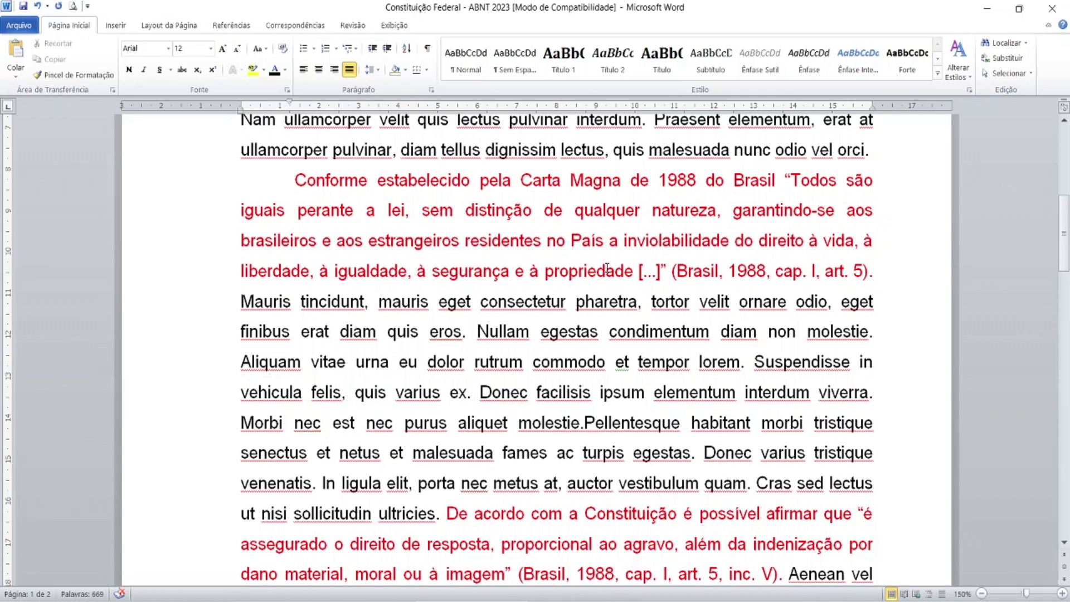
left_click(607, 270)
left_click(791, 181)
left_click(660, 277)
Highlight the introductory phrase "Conforme estabelecido pela Carta Magna de 1988 do Brasil" and examine how it leads into the quotation
left_click_drag(297, 179, 783, 180)
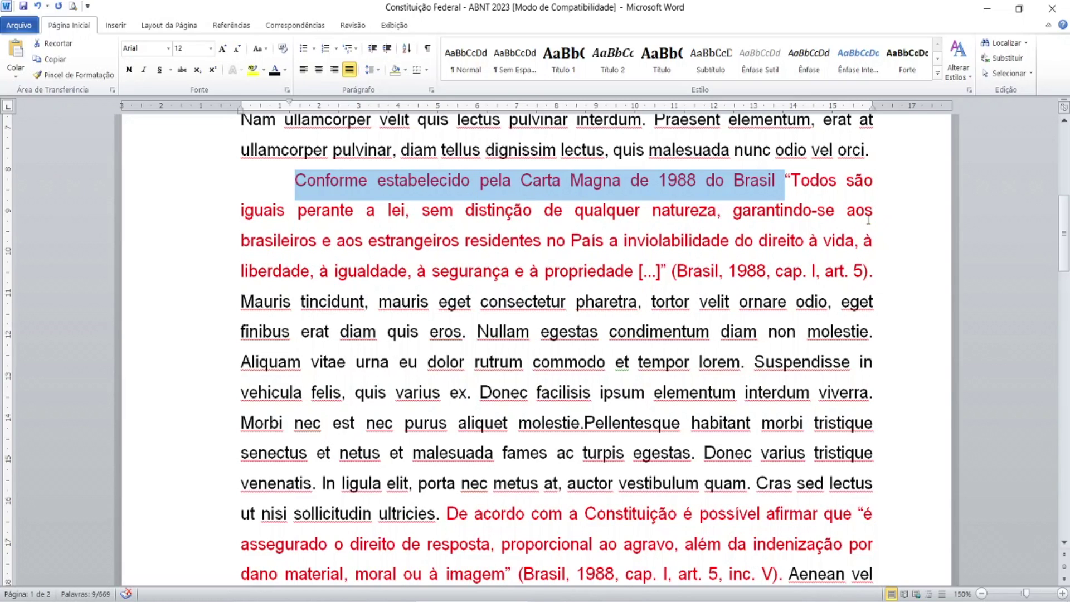
left_click(831, 188)
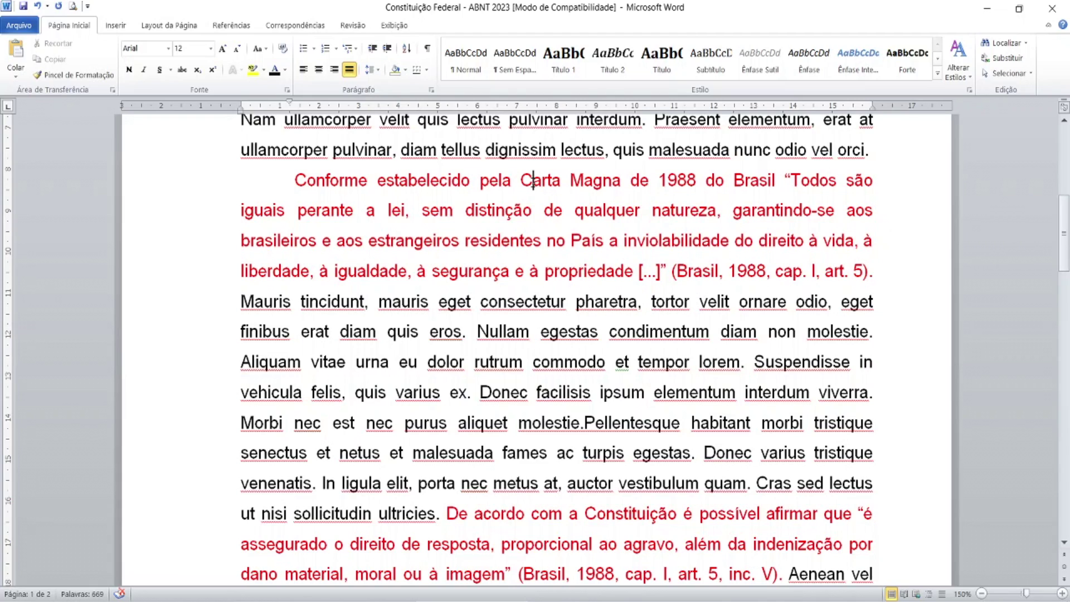
left_click_drag(280, 178, 745, 187)
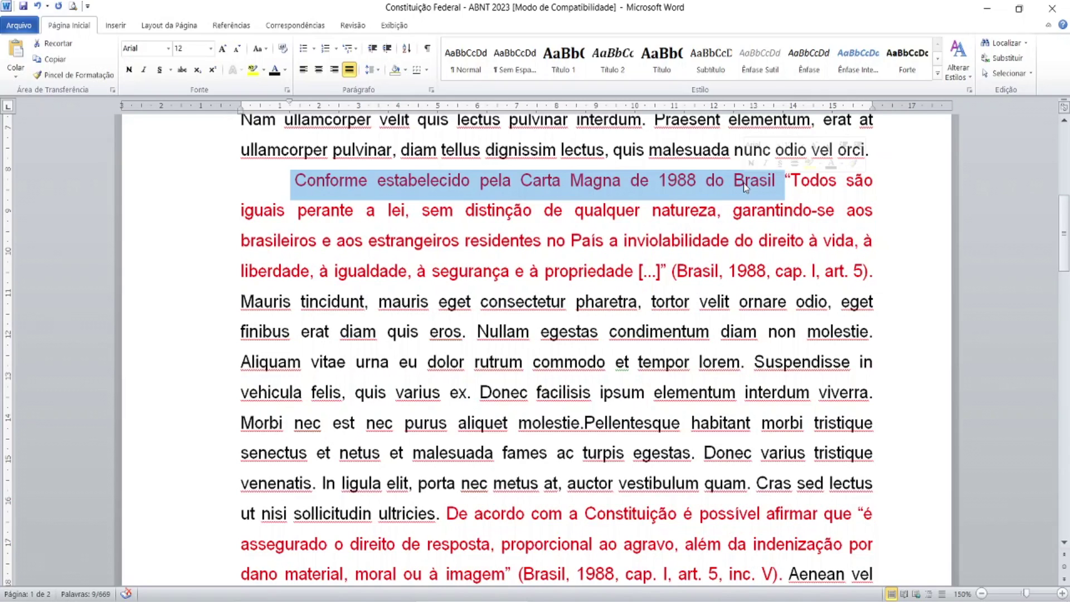
left_click(362, 178)
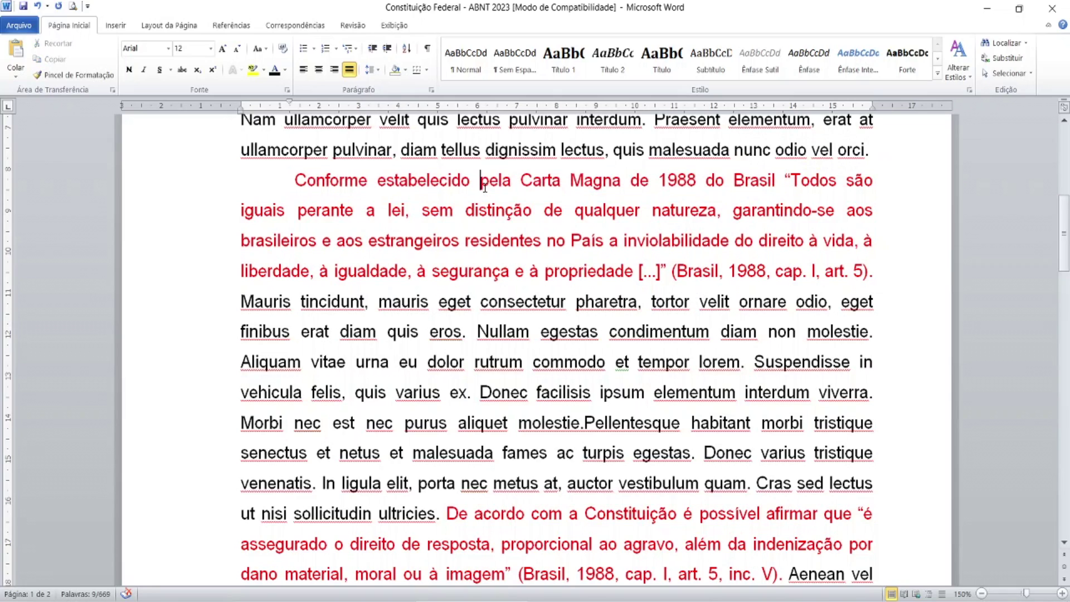
left_click_drag(296, 180, 783, 183)
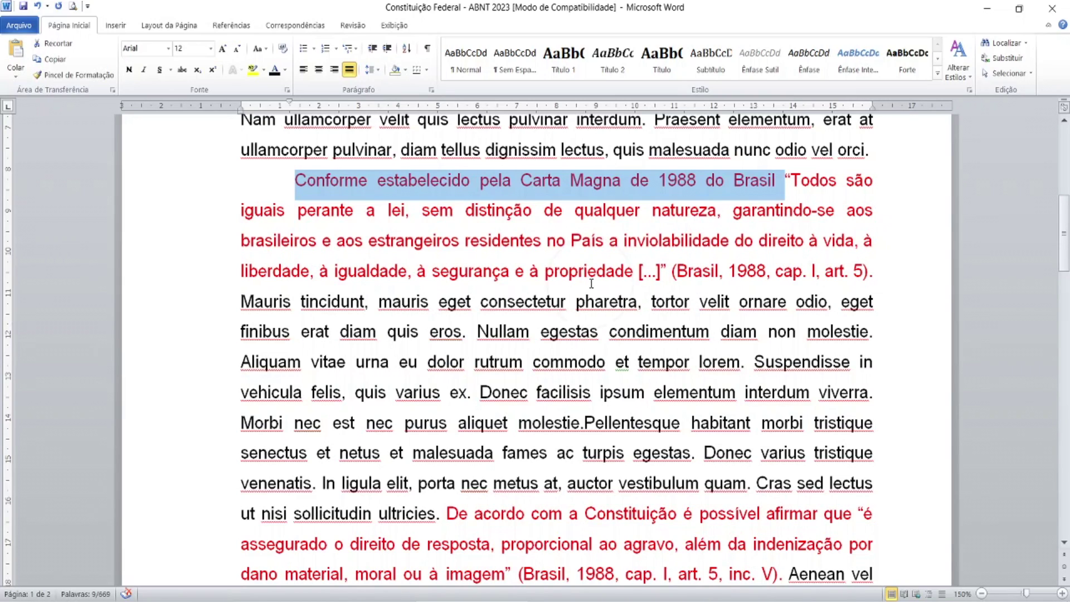
left_click(648, 278)
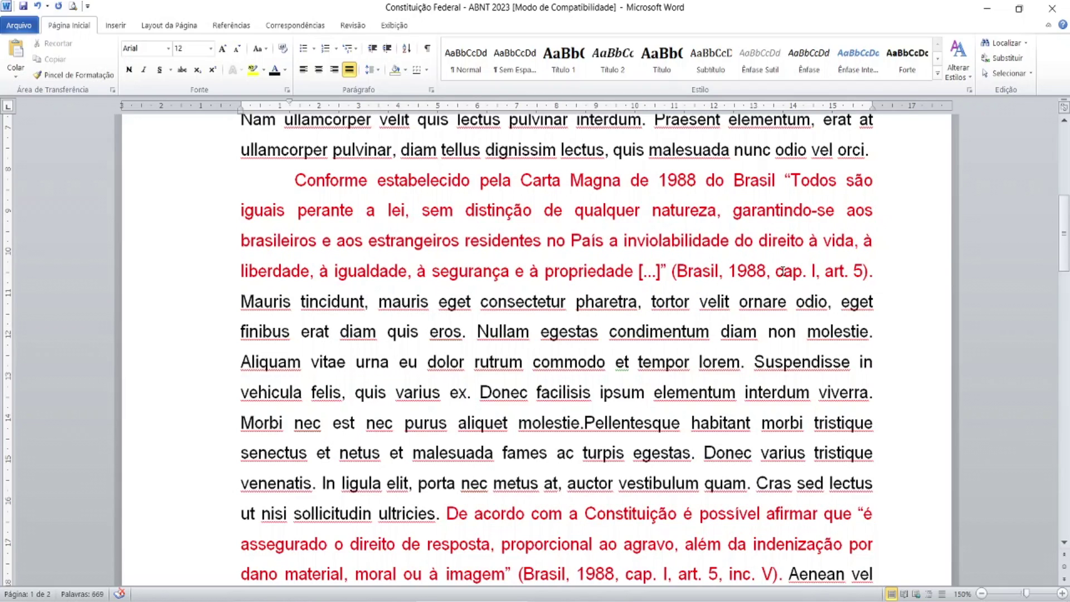
Highlight "cap. I, art. 5" in the citation and compare it with the CAPÍTULO I heading and Art. 5º in Chrome
left_click_drag(775, 271, 863, 273)
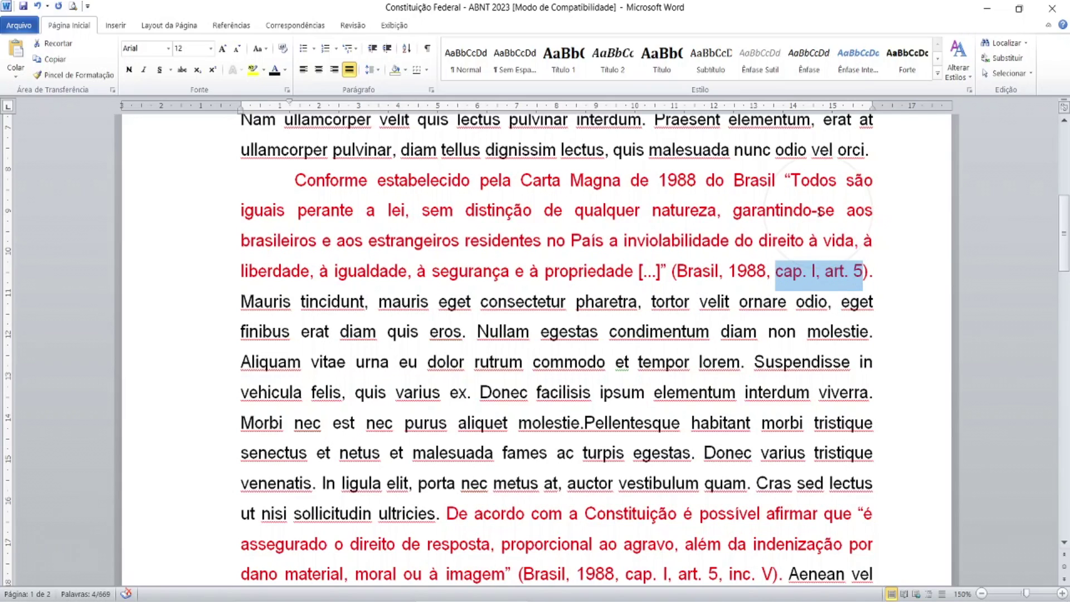
key("alt+Tab")
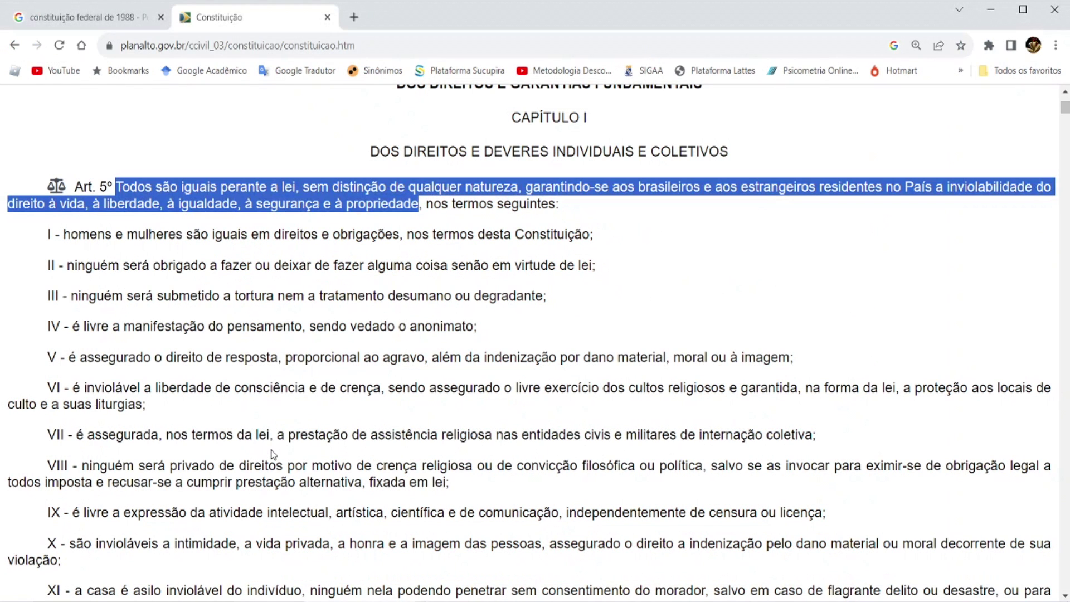
left_click(167, 343)
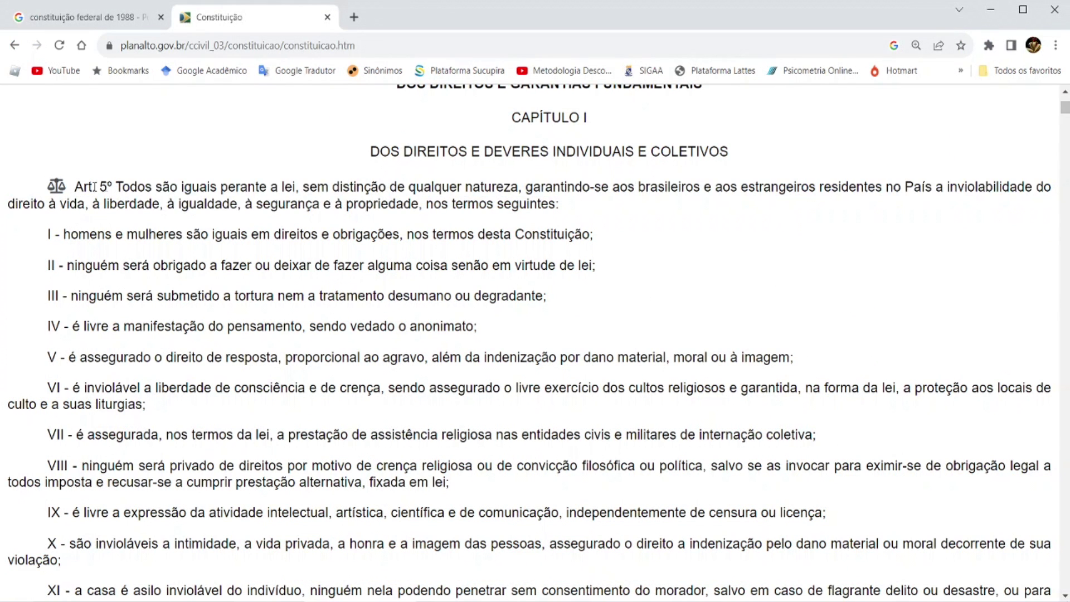
scroll(114, 185, "up", 3)
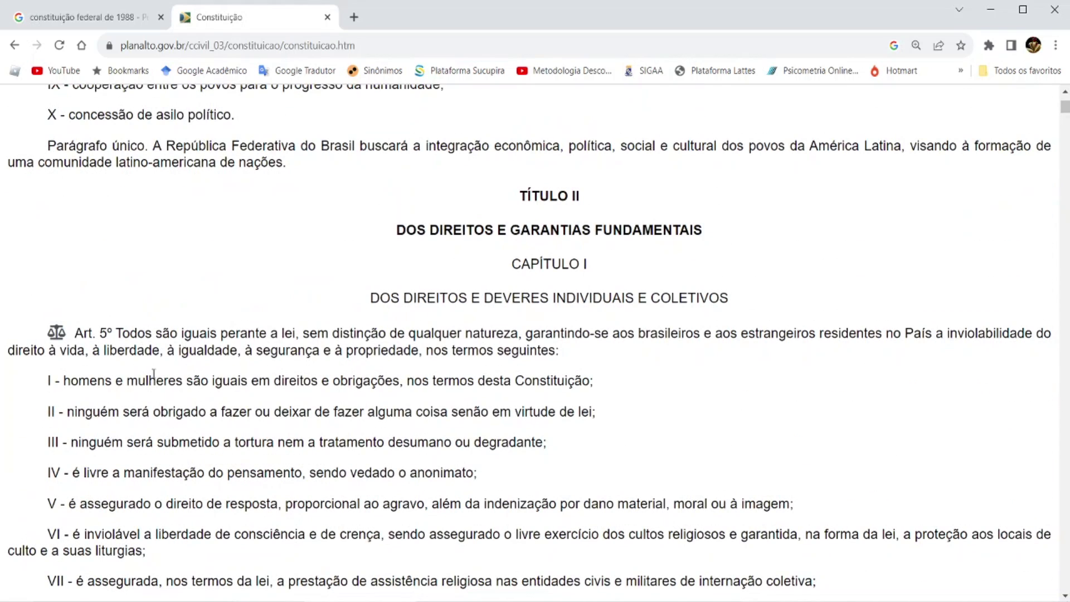
left_click(123, 337)
left_click(561, 264)
left_click(561, 264)
left_click(547, 267)
left_click(95, 334)
Return to Word and examine the chapter and article given in the (Brasil, 1988, cap. I, art. 5) citation
key("alt+Tab")
left_click(833, 303)
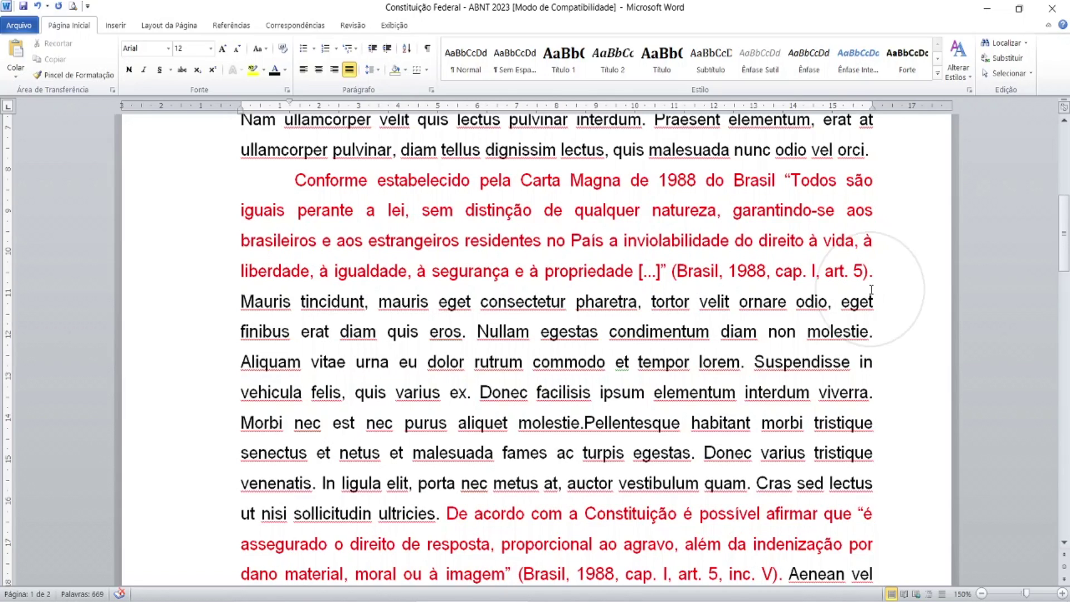
left_click(787, 264)
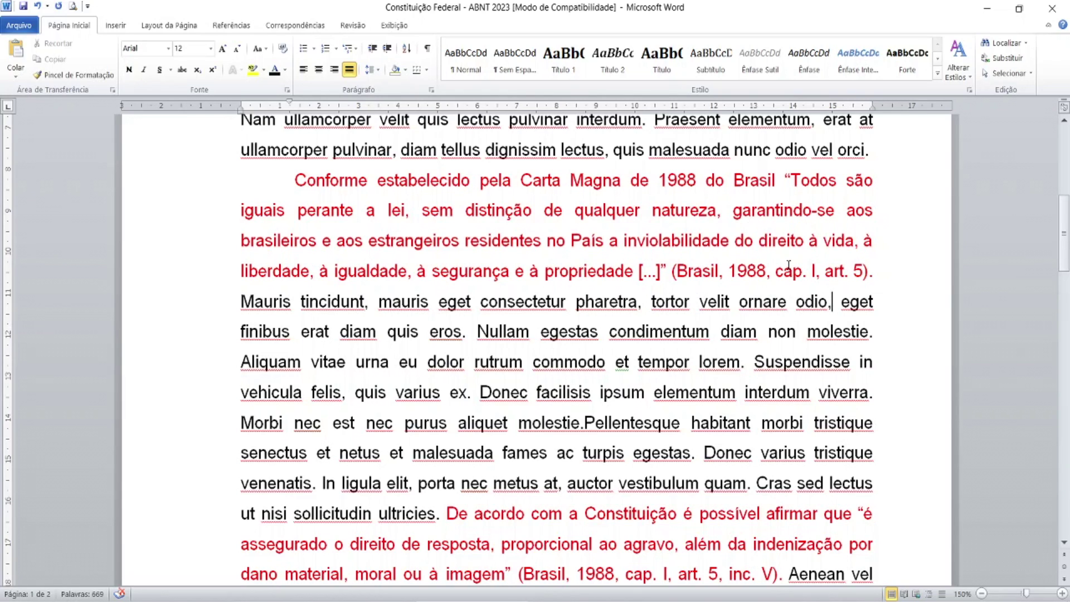
left_click(700, 234)
left_click(604, 184)
key("ctrl")
key("ctrl")
key("ctrl")
key("ctrl")
Try replacing "cap. I, art. 5" in the citation with the page reference "p. 60", and undo the replacement
left_click_drag(776, 271, 861, 272)
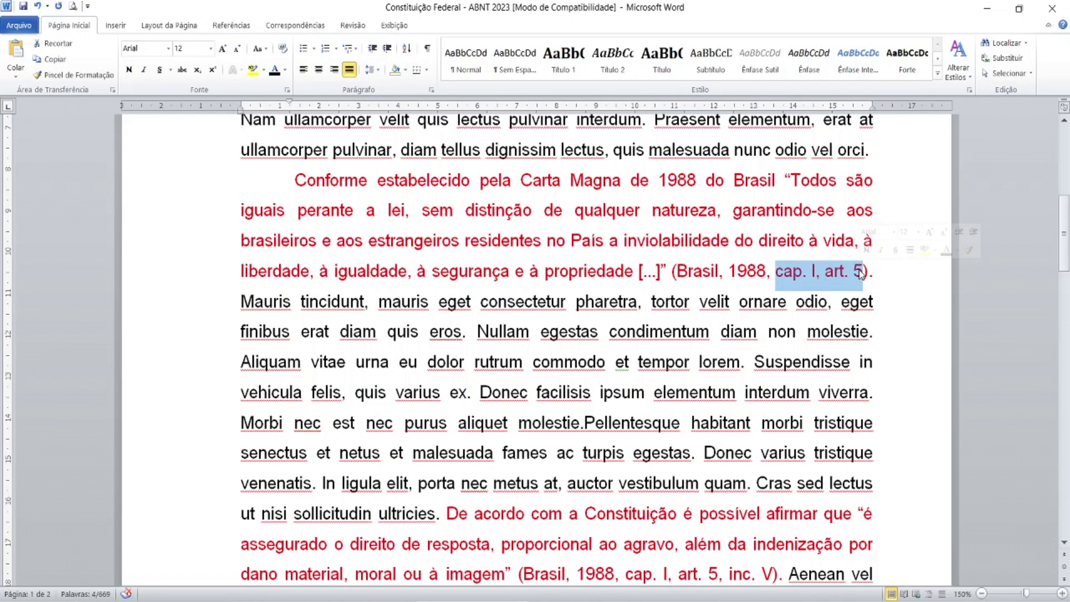
type("p. ")
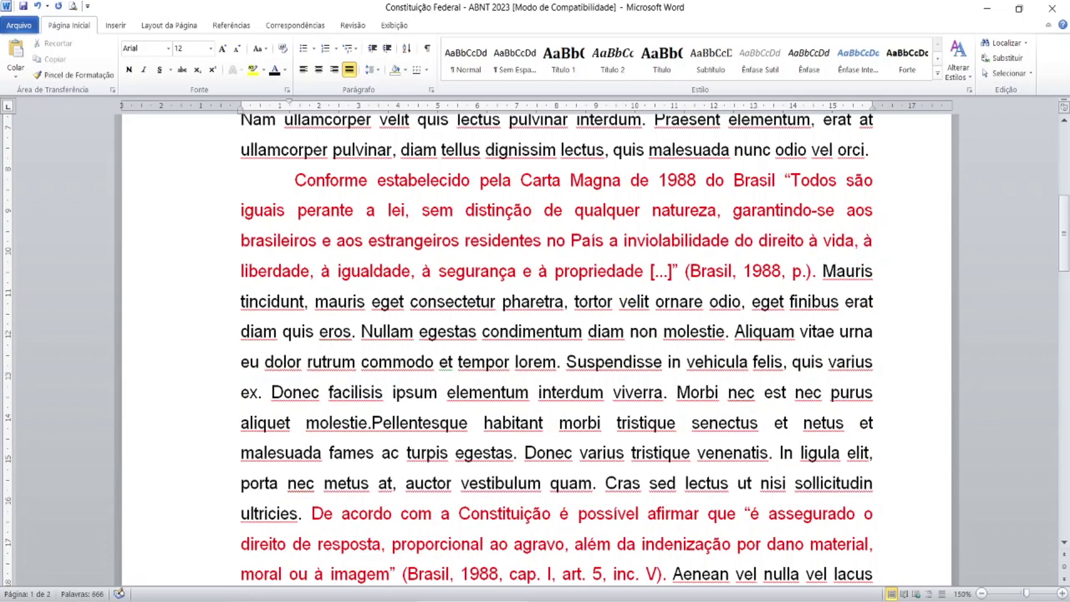
type("60")
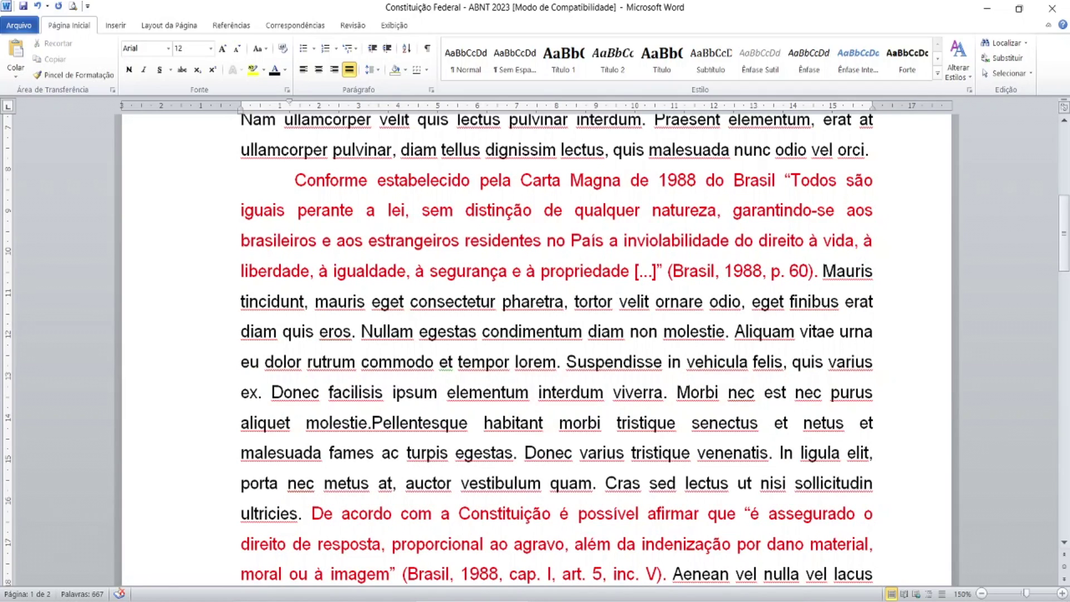
left_click(799, 270)
left_click(37, 7)
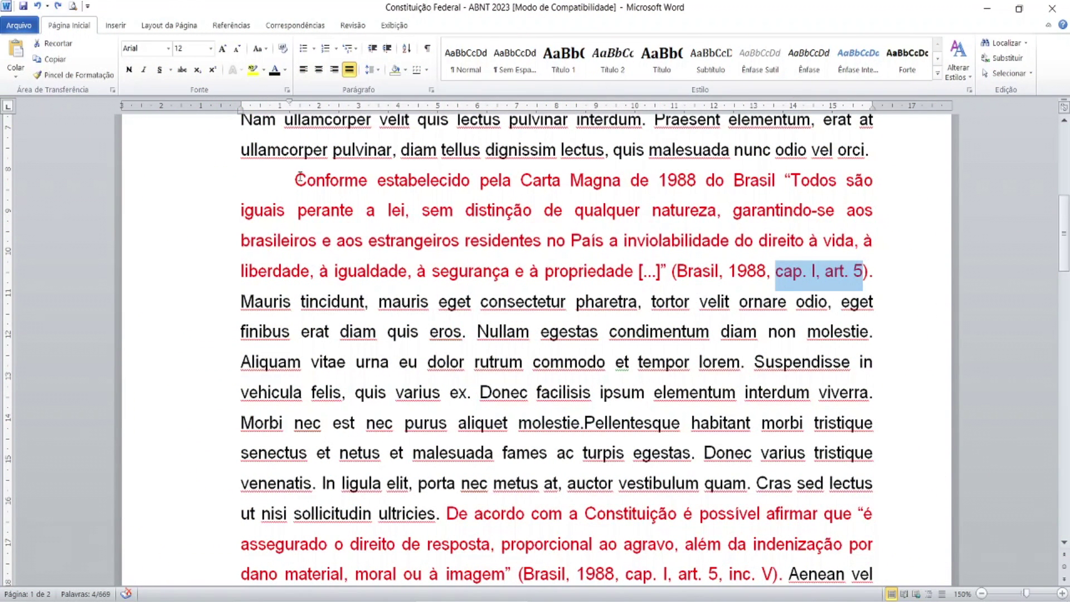
Change the font colour of the direct citation from "Conforme estabelecido" through "(Brasil, 1988, cap. I, art. 5)." to black
left_click_drag(299, 179, 875, 271)
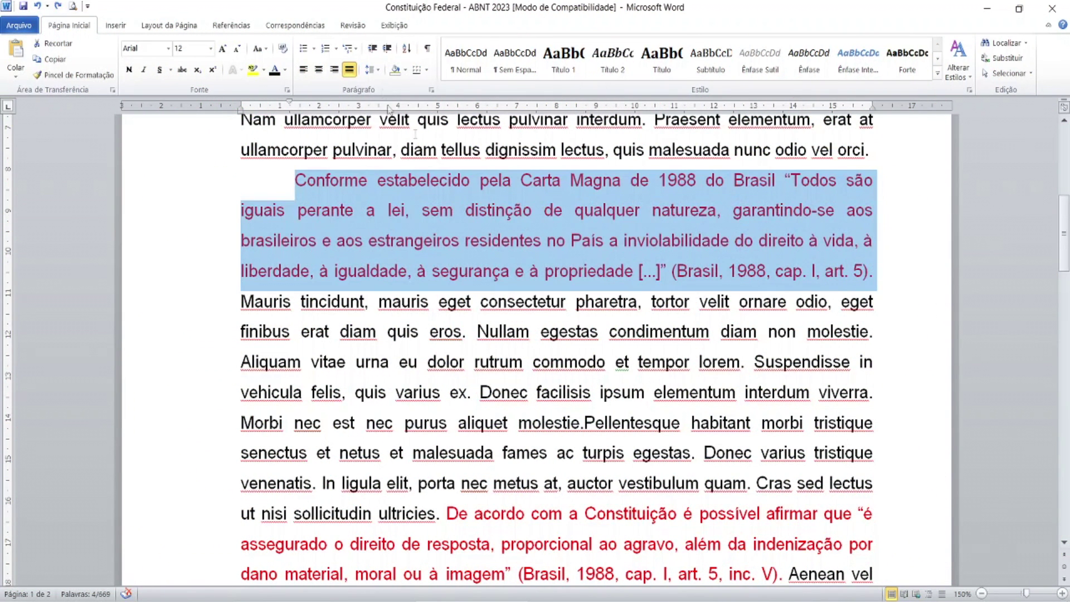
left_click(274, 70)
Examine the chapter, article and inciso in the citation closing the red quotation that begins "De acordo com a Constituição"
scroll(489, 311, "down", 2)
scroll(488, 311, "down", 3)
left_click(756, 311)
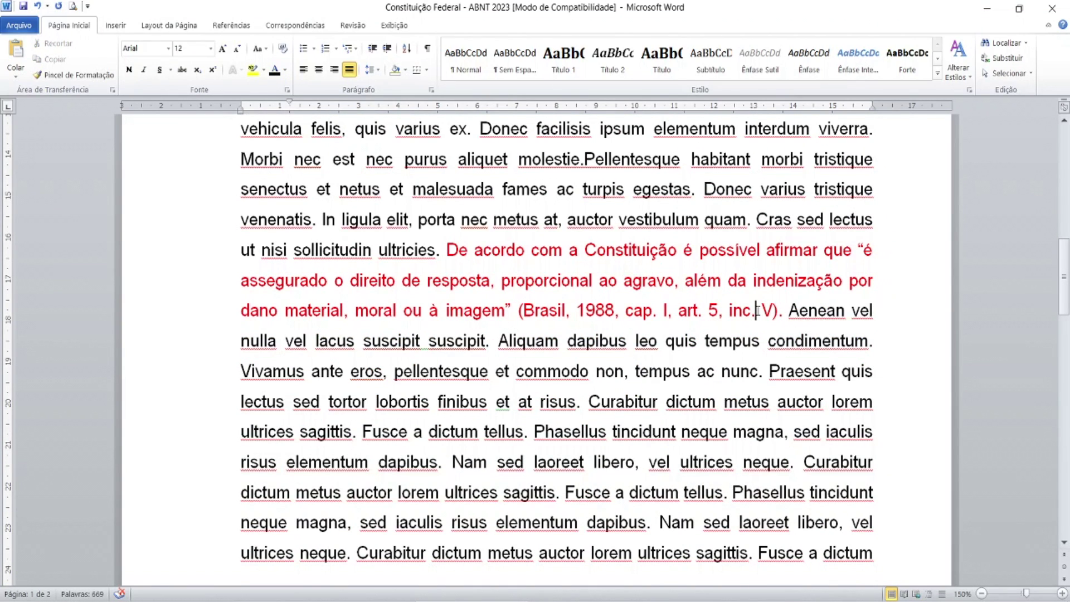
left_click(654, 311)
type(".")
Switch to Chrome and highlight the text of inciso V of Art. 5º from "é assegurado" to "à imagem"
key("alt+Tab")
scroll(110, 453, "down", 2)
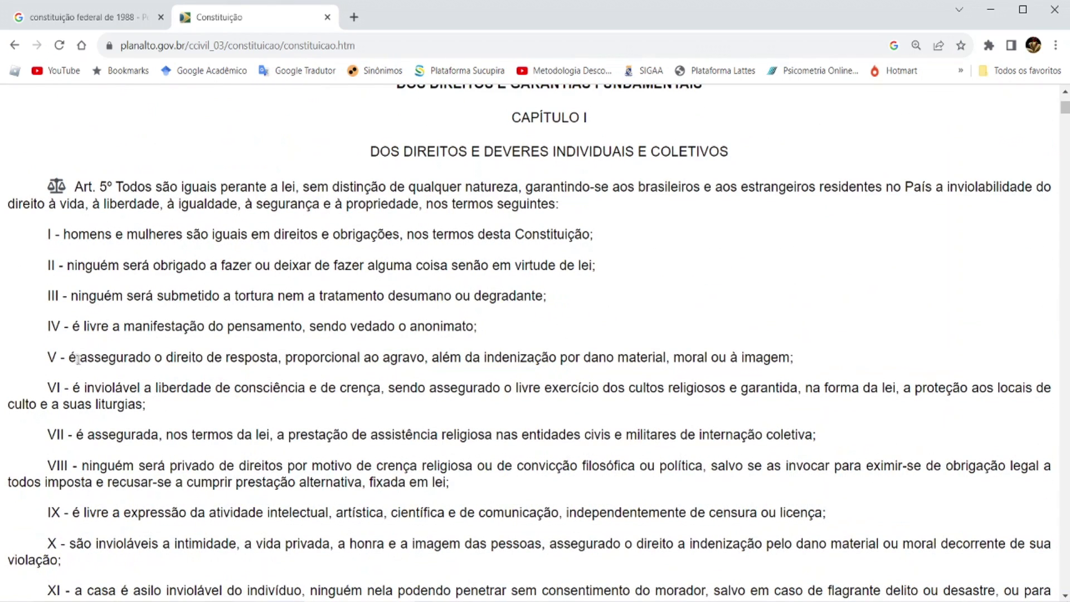
left_click_drag(71, 357, 789, 358)
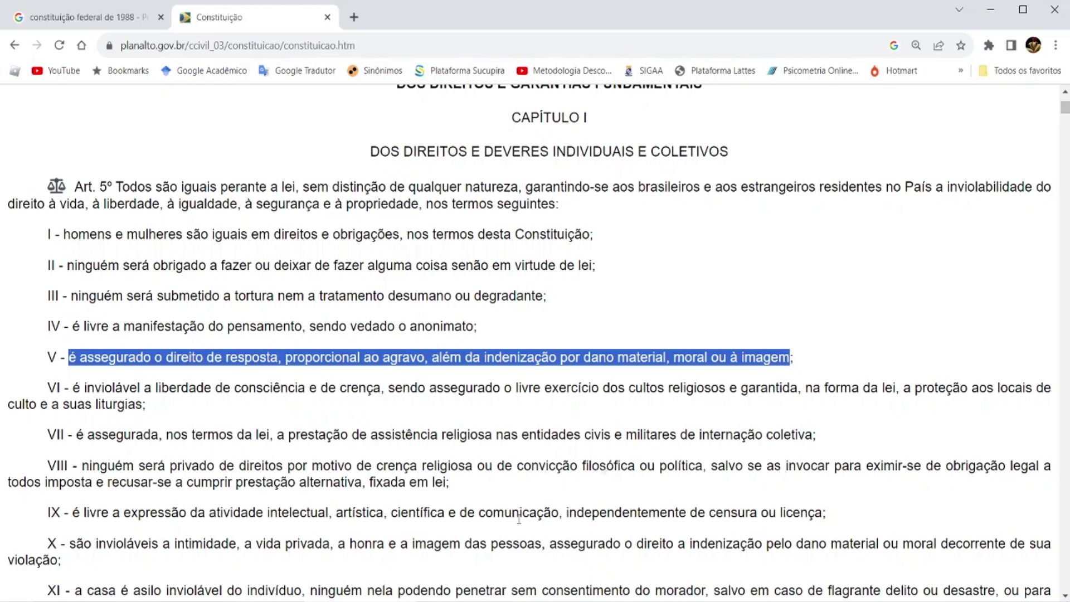
Switch to Word and change the font colour of the quotation from "De acordo com a Constituição" through "inc. V)." to black
key("alt+Tab")
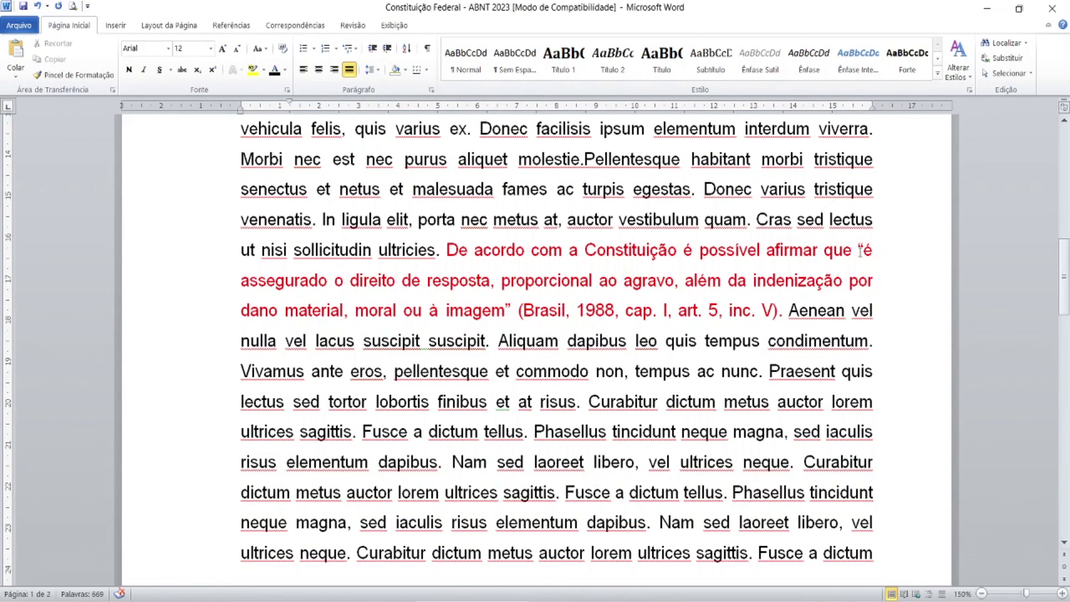
left_click(729, 311)
left_click_drag(446, 250, 788, 317)
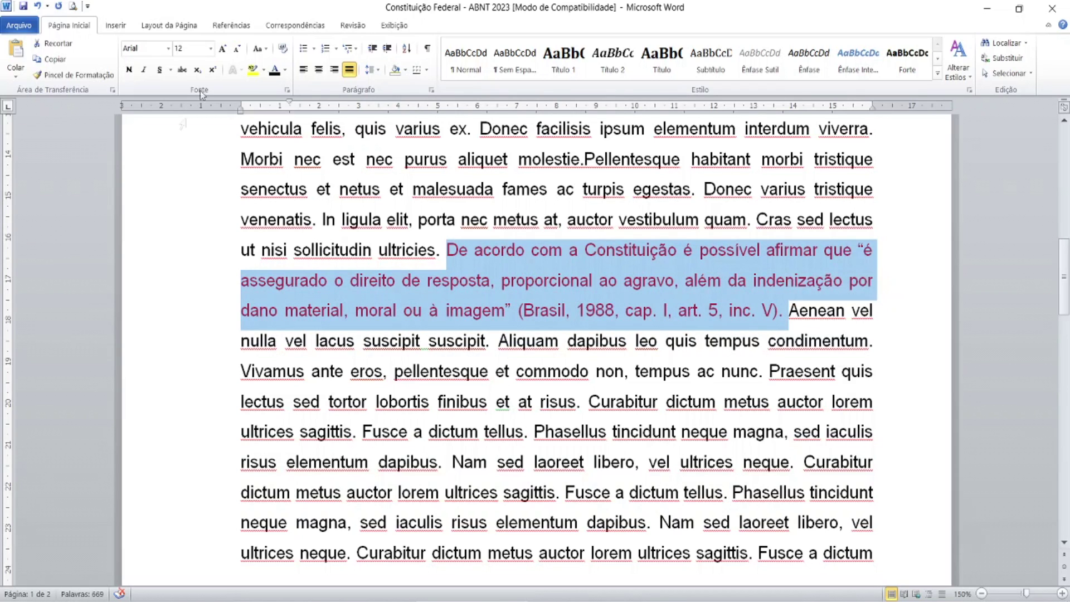
left_click(275, 70)
Switch to Chrome and highlight incisos I to III of Art. 7º, the source of the red quotation on page 2
scroll(428, 338, "down", 5)
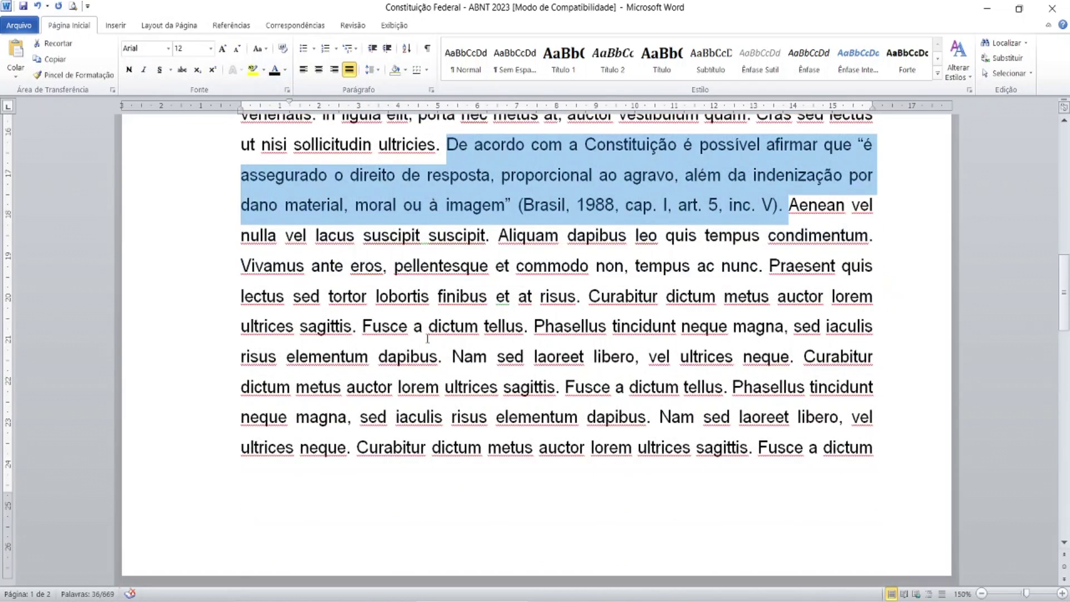
scroll(427, 339, "down", 4)
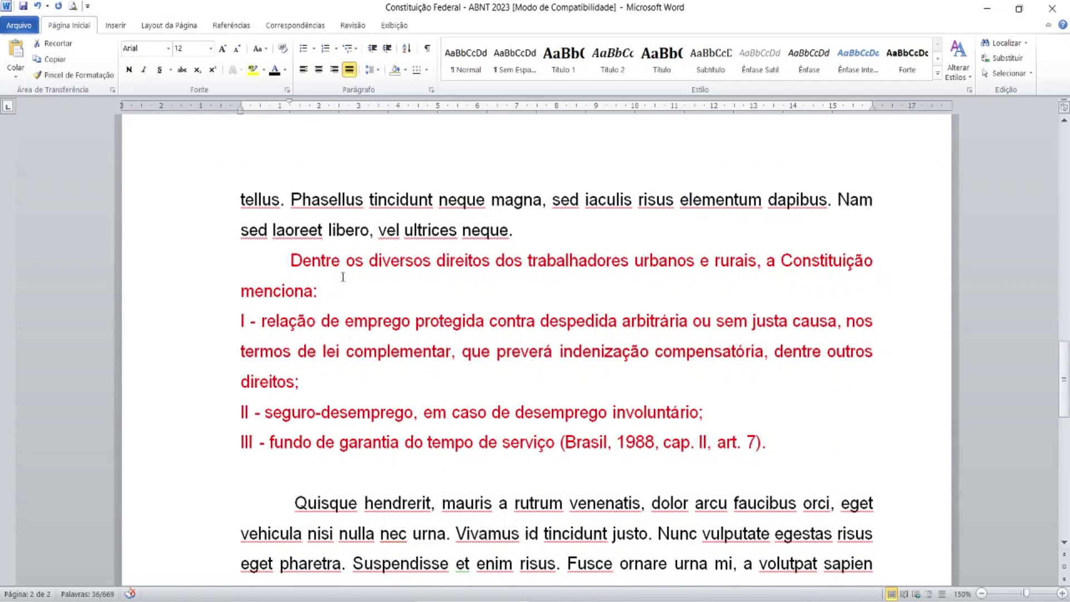
key("ctrl")
key("ctrl")
key("ctrl")
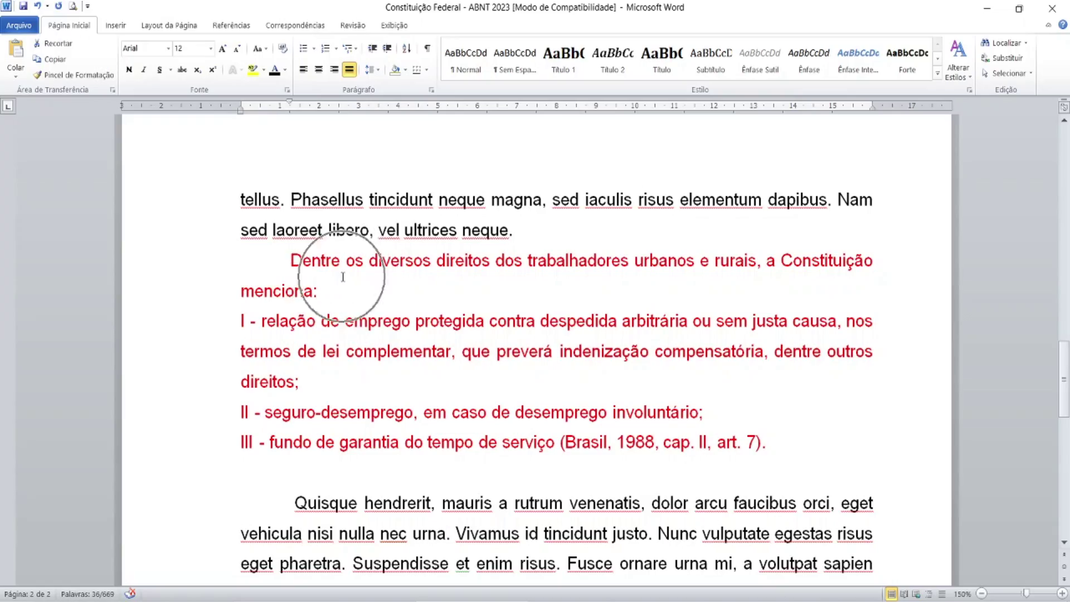
key("alt+Tab")
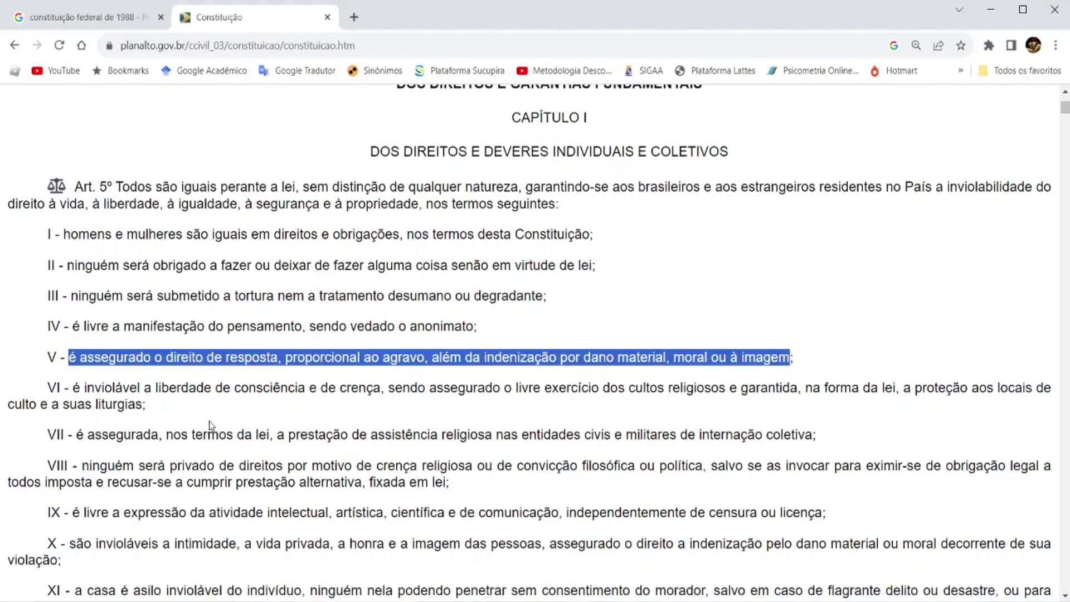
scroll(210, 424, "down", 20)
scroll(211, 425, "down", 20)
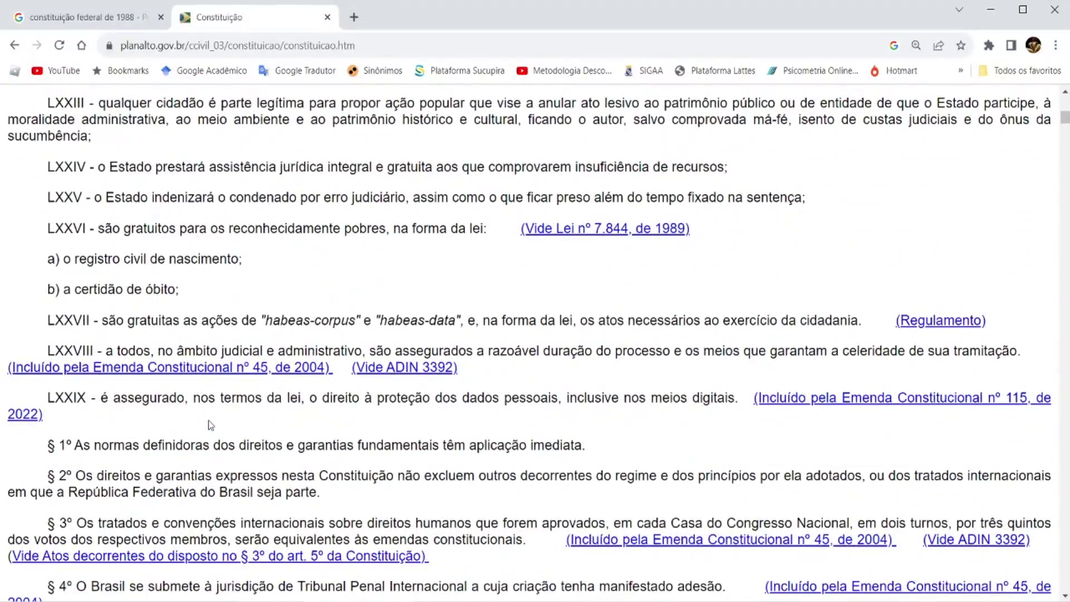
scroll(208, 421, "down", 12)
scroll(208, 422, "down", 1)
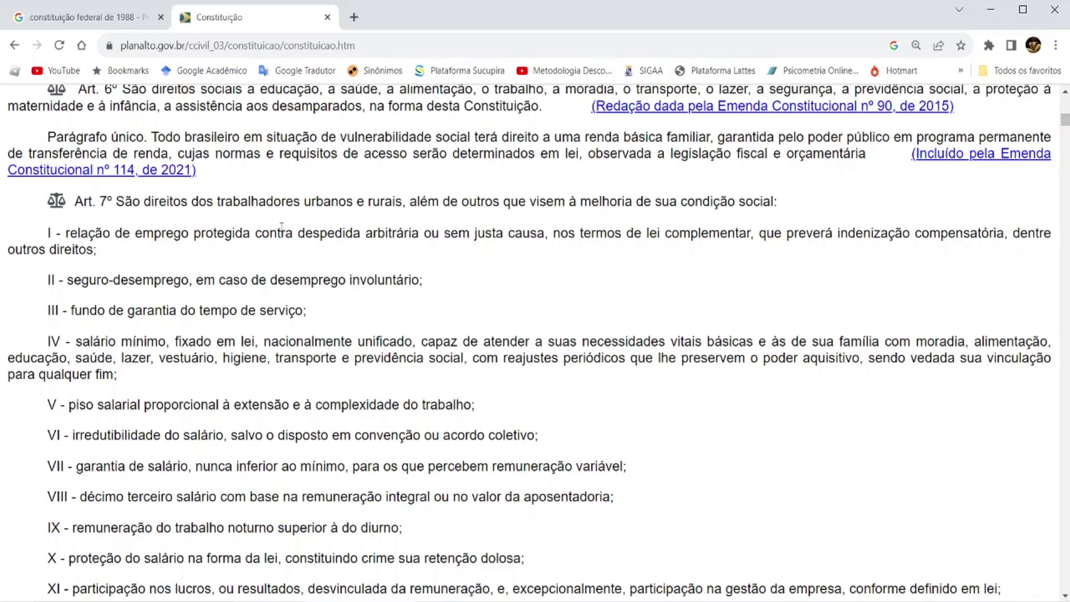
left_click_drag(48, 235, 323, 318)
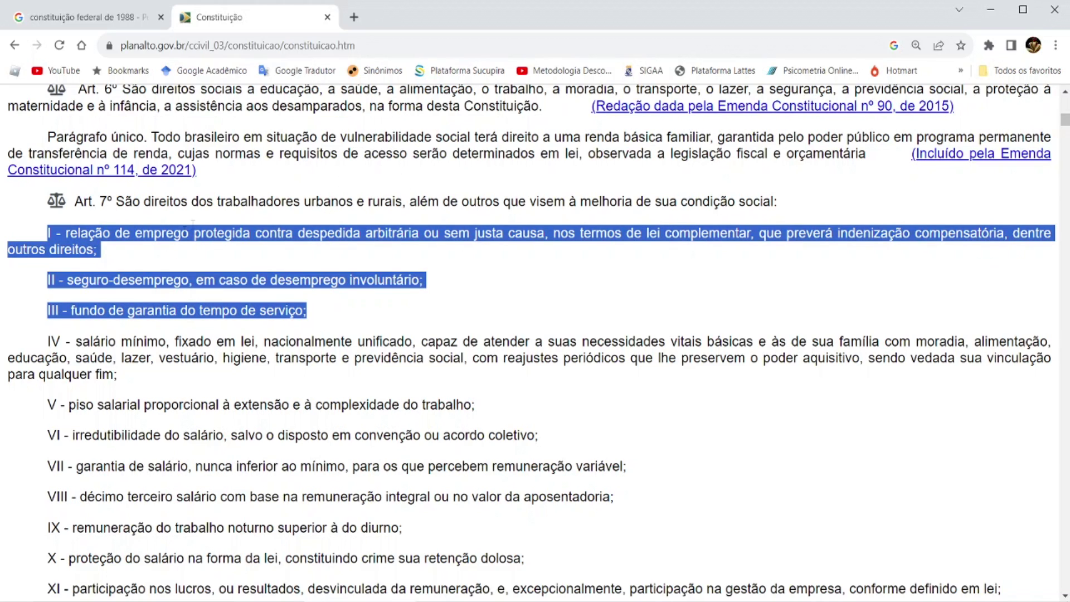
key("ctrl")
key("ctrl")
key("ctrl")
key("ctrl")
key("ctrl")
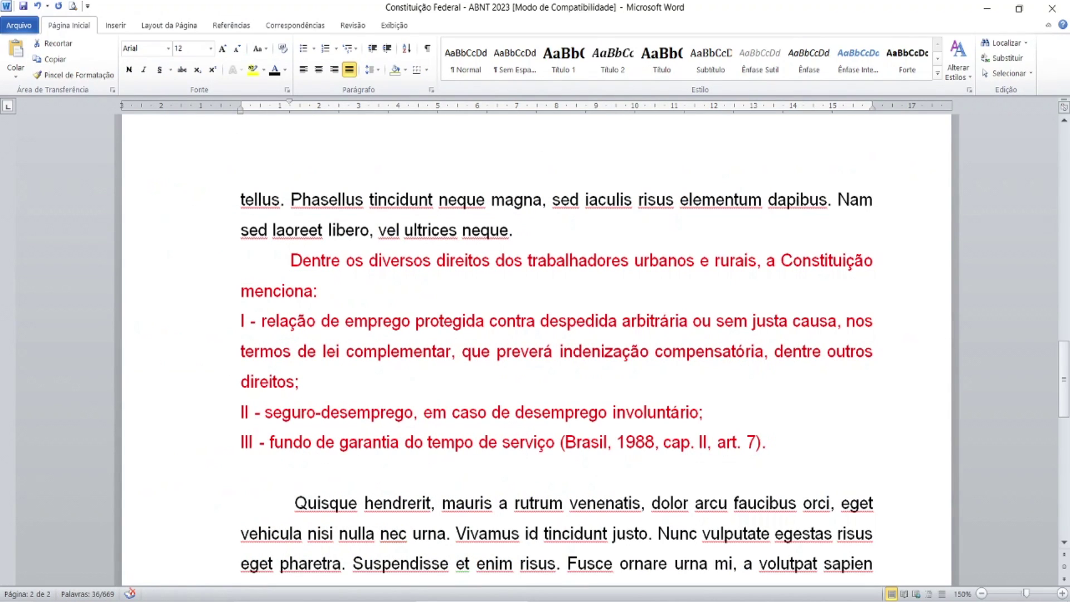
Switch to Word and set a 4 cm left indent for the long quotation of incisos I to III
left_click_drag(237, 322, 805, 443)
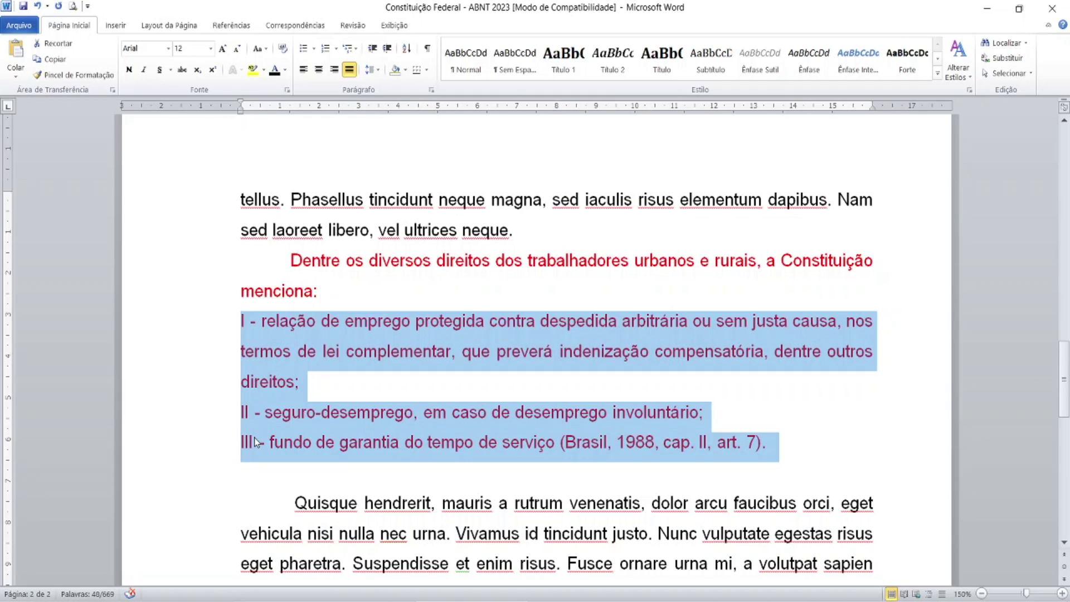
left_click(241, 322)
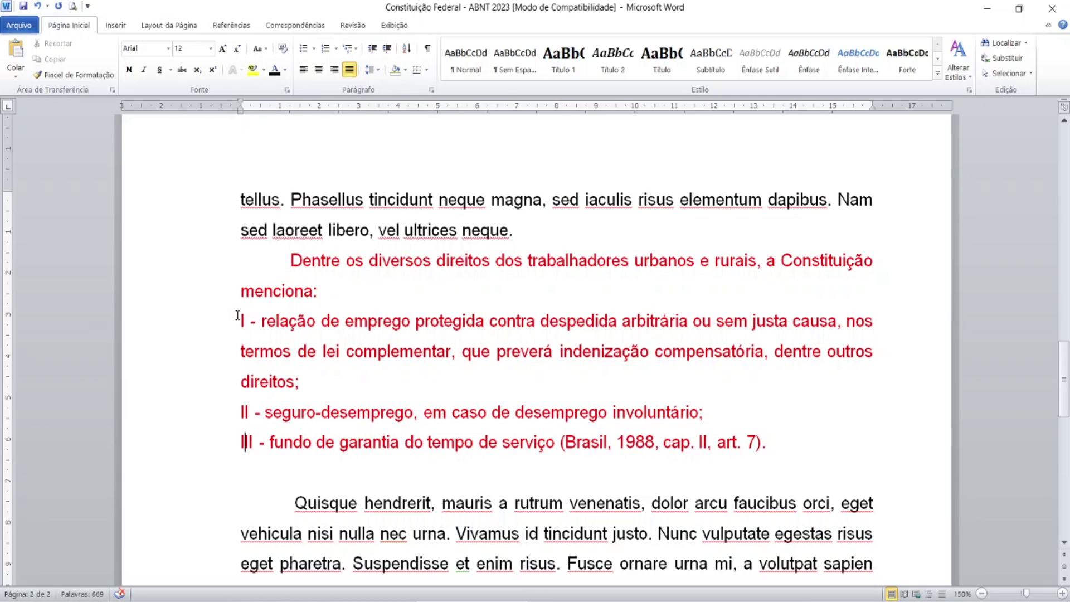
left_click_drag(238, 316, 788, 433)
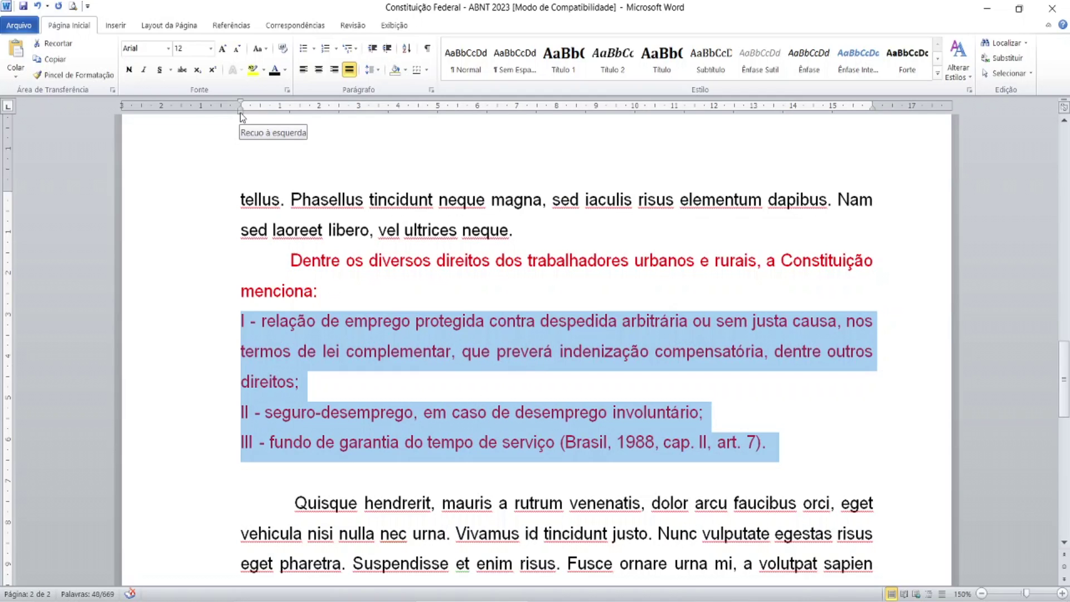
left_click_drag(240, 115, 398, 123)
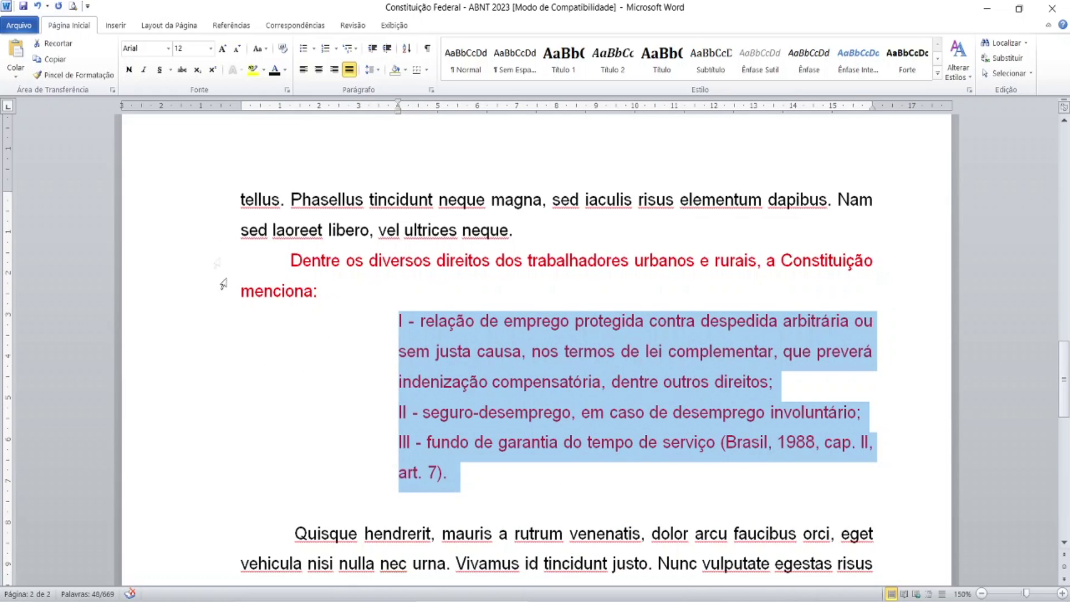
Set the line spacing of the indented quotation of incisos I to III to 1,0 and its font size to 10
left_click(378, 76)
left_click(378, 75)
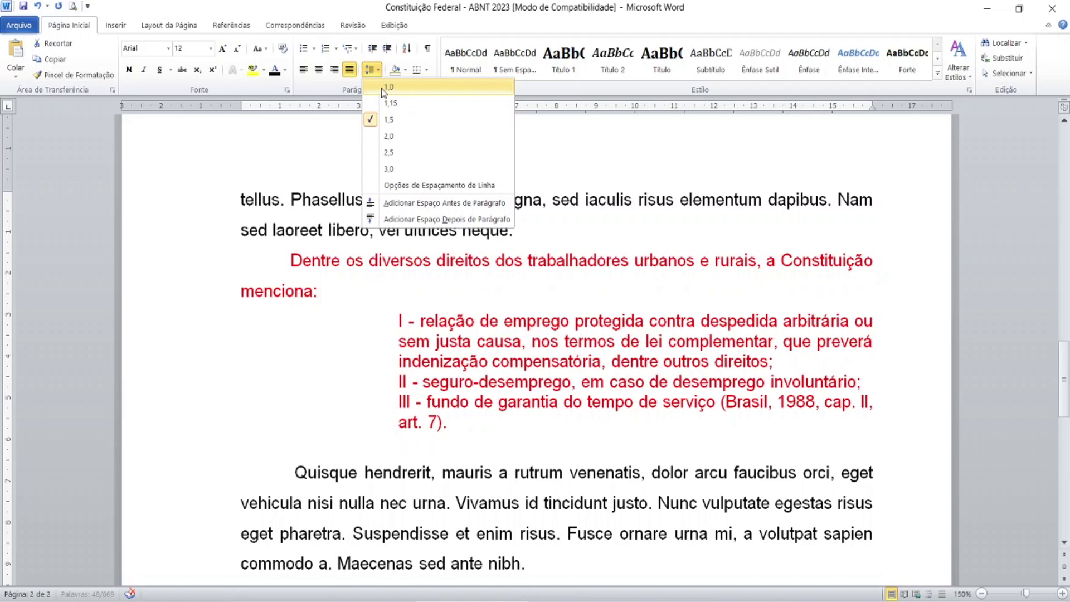
left_click(385, 88)
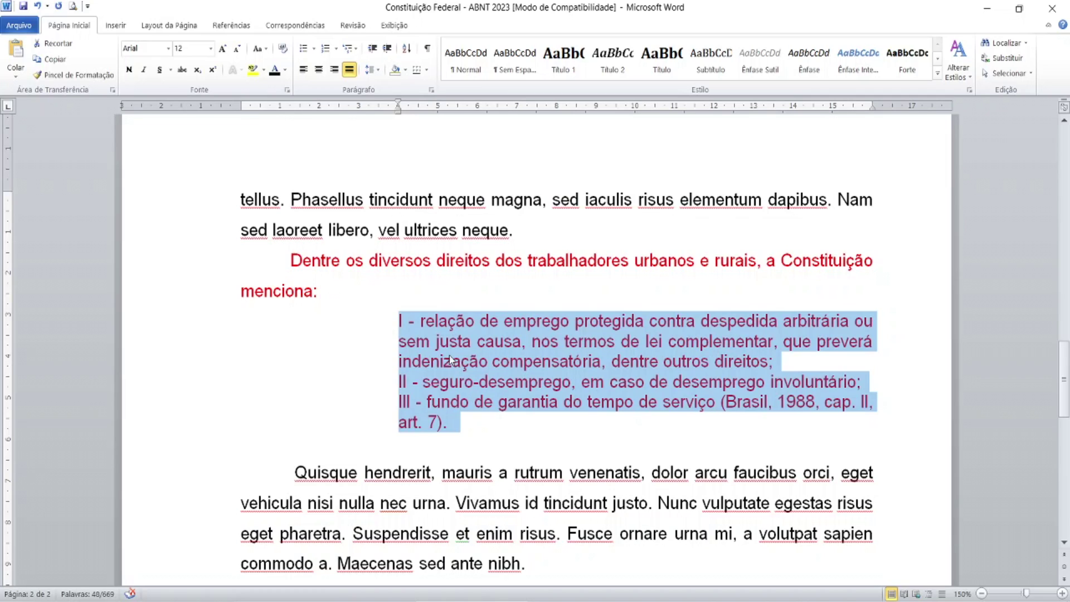
left_click(211, 49)
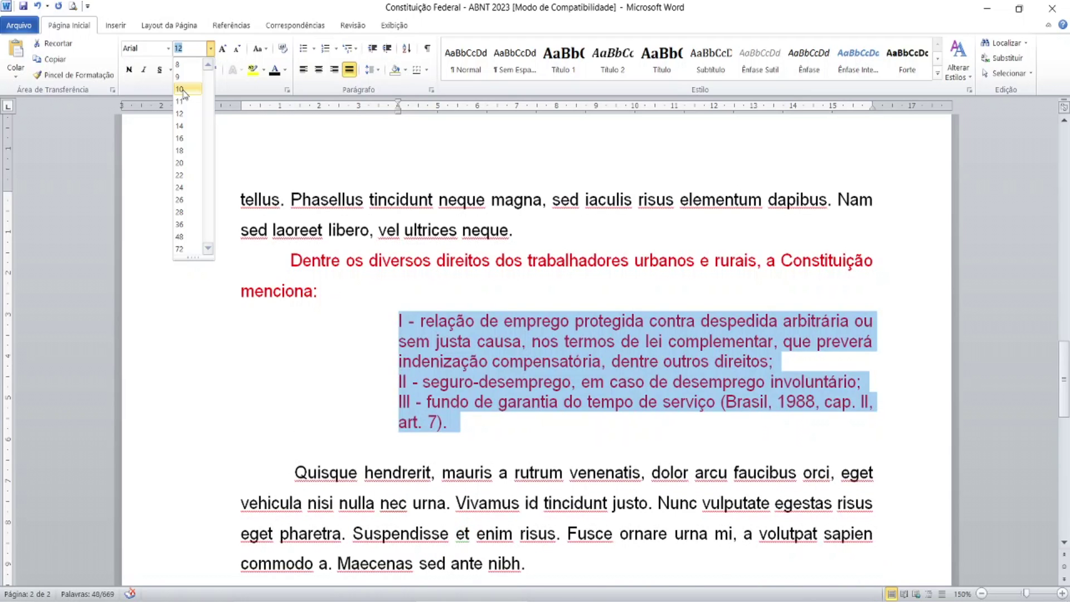
left_click(183, 90)
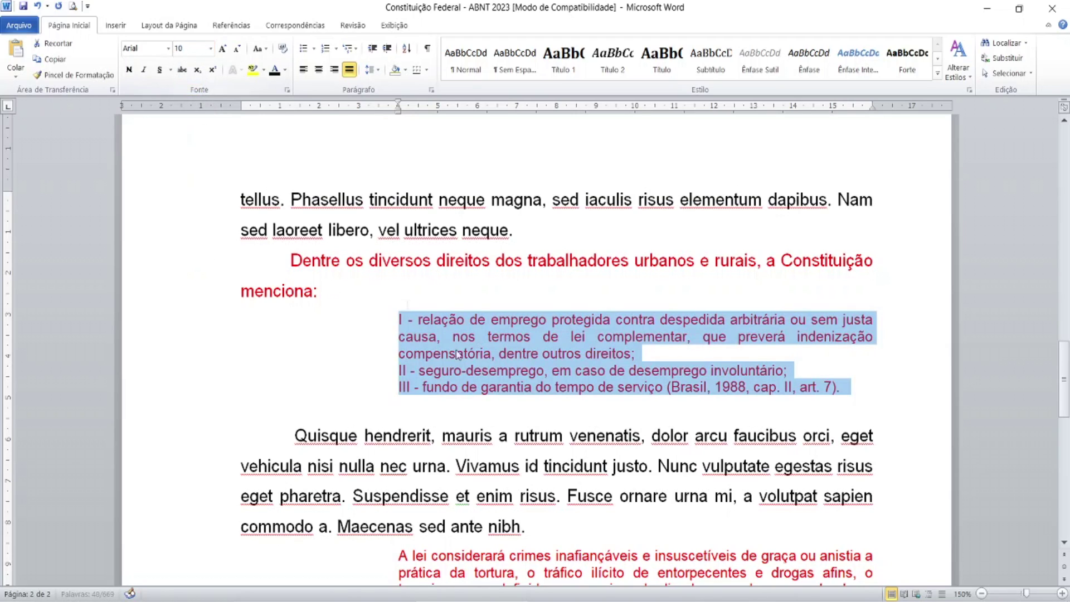
left_click(460, 402)
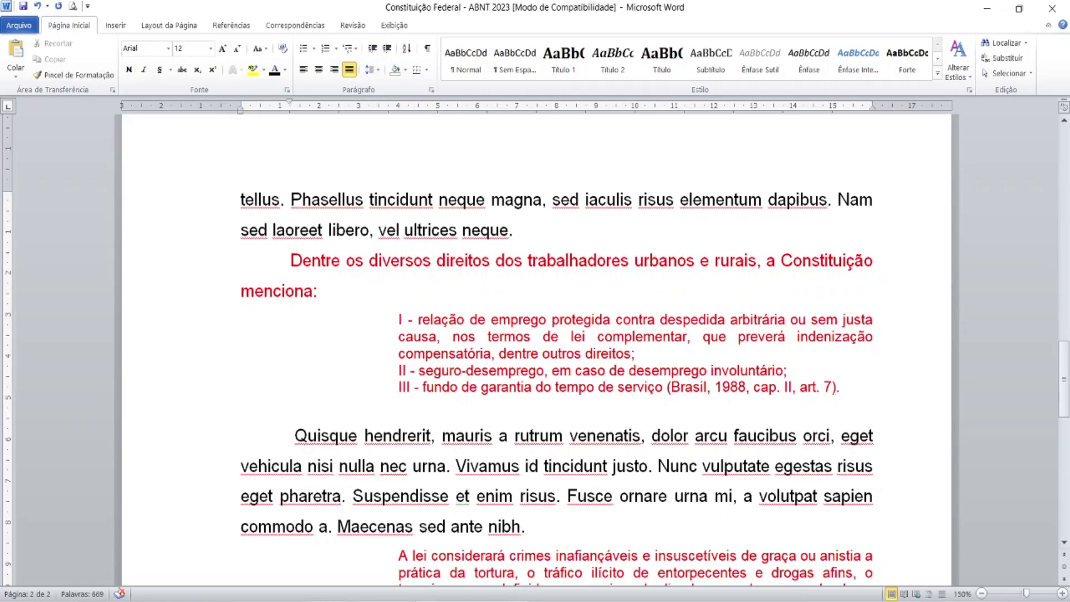
Switch to Chrome and check which chapter heading stands above Art. 7º
key("alt+Tab")
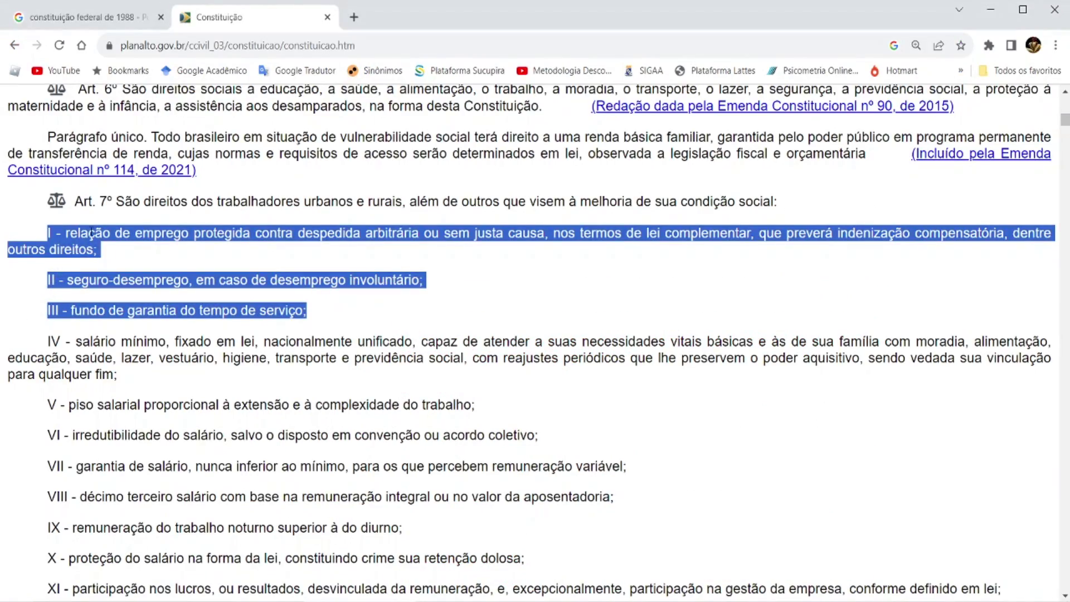
scroll(227, 326, "up", 8)
scroll(227, 327, "down", 1)
key("ctrl")
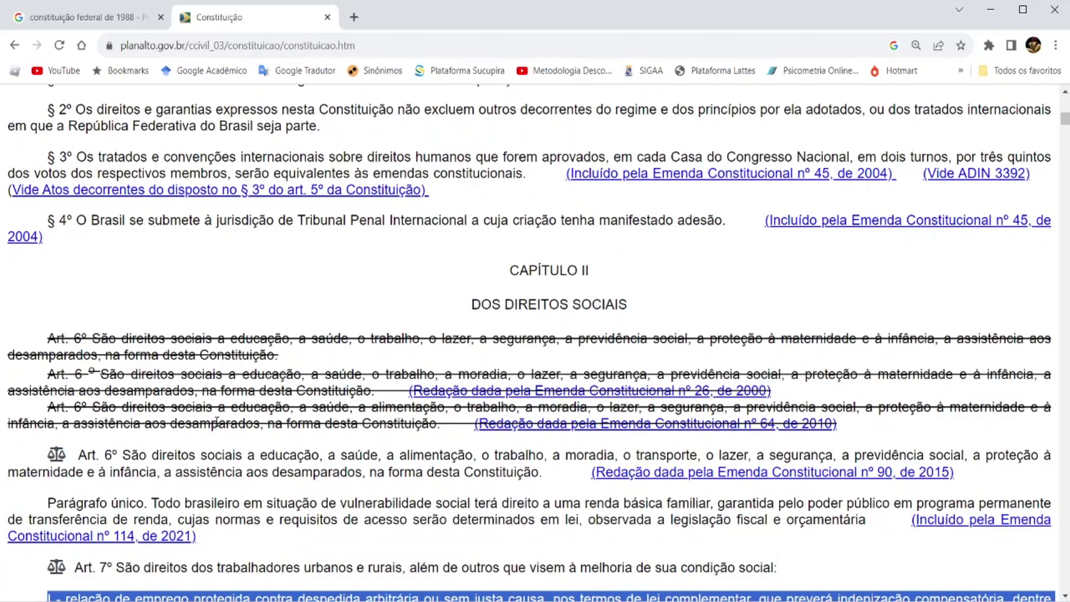
scroll(2, 493, "down", 2)
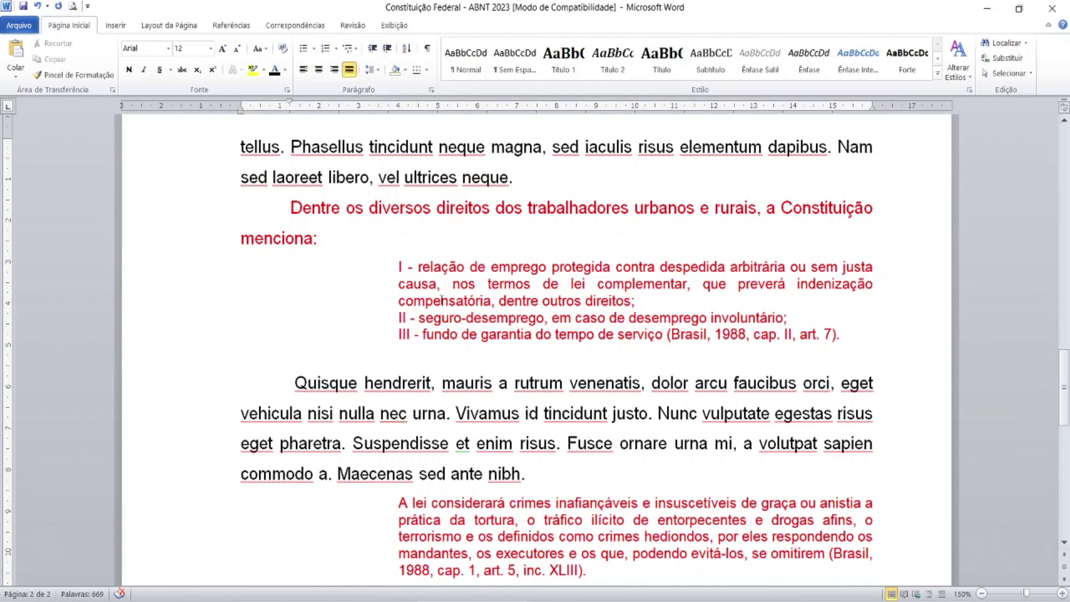
Switch to Word and compare the citation of incisos I to III with the block quotation beginning "A lei considerará crimes"
left_click(397, 265)
left_click_drag(396, 265, 853, 339)
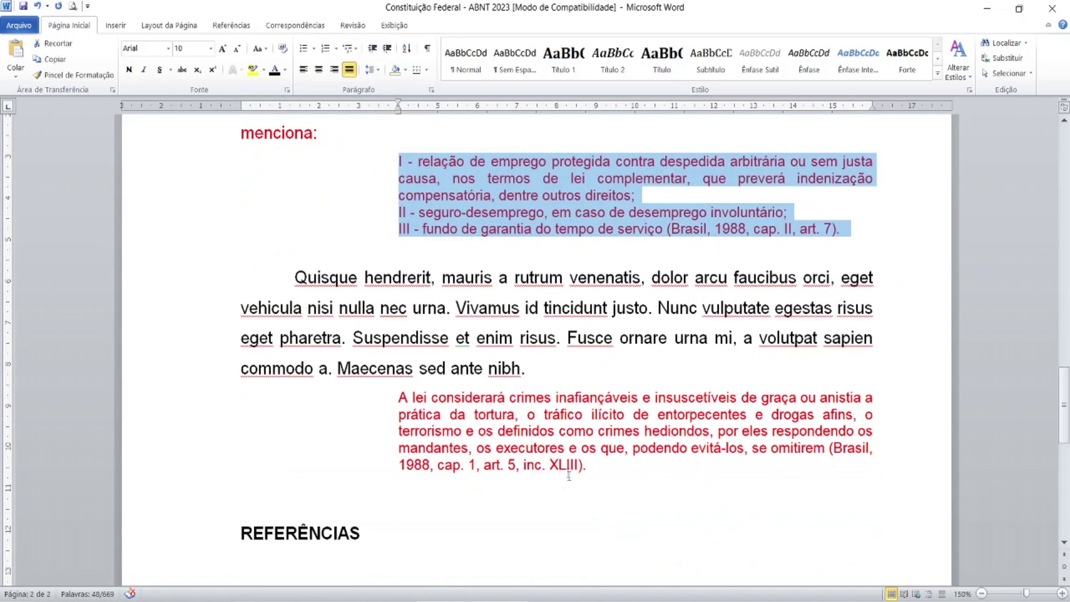
left_click(568, 467)
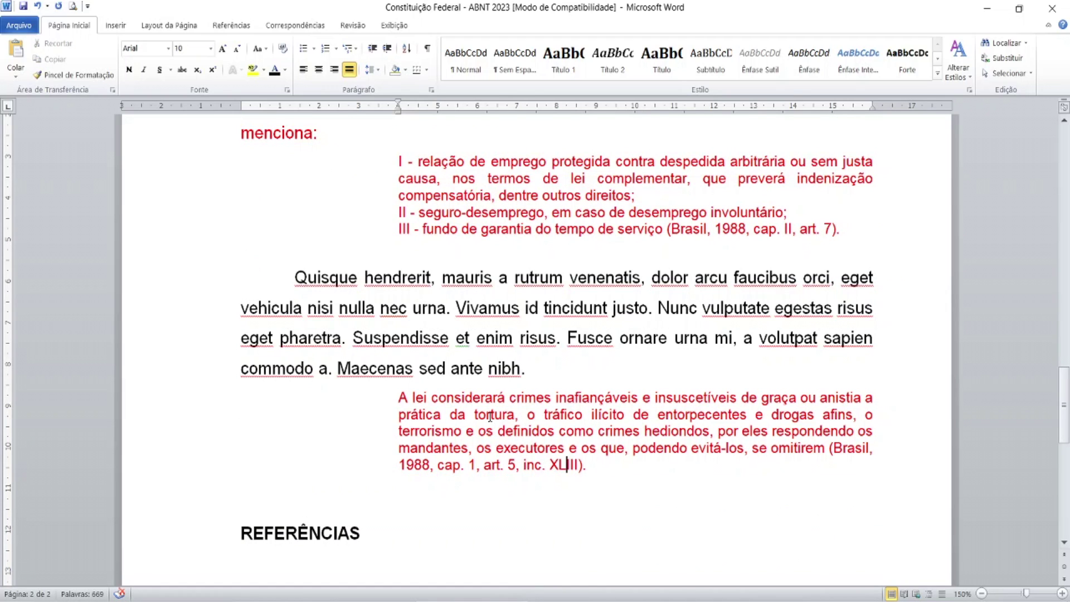
scroll(413, 330, "up", 3)
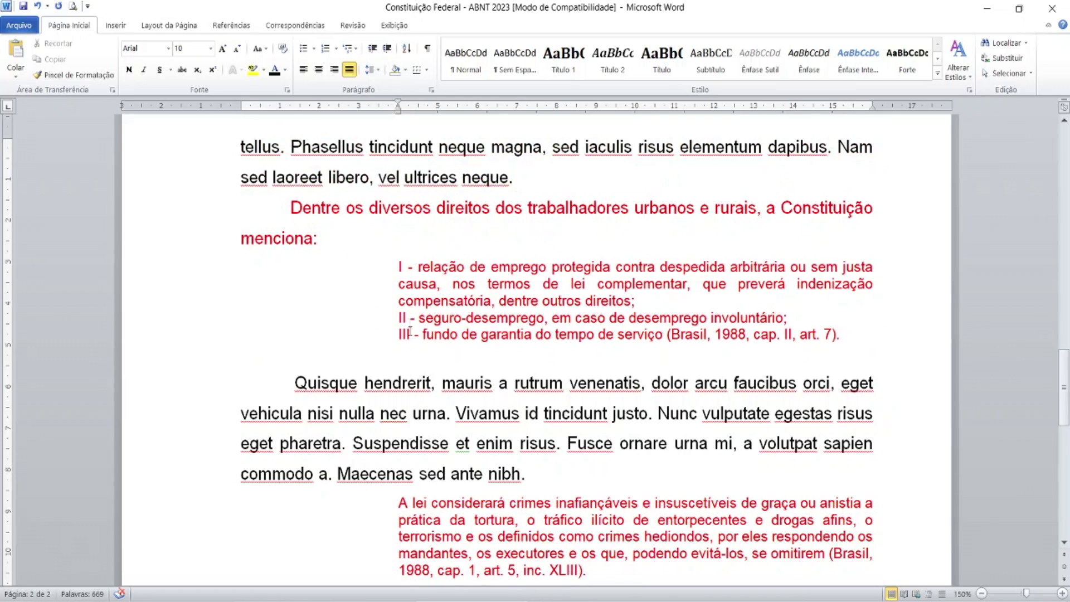
scroll(410, 323, "down", 3)
left_click(572, 471)
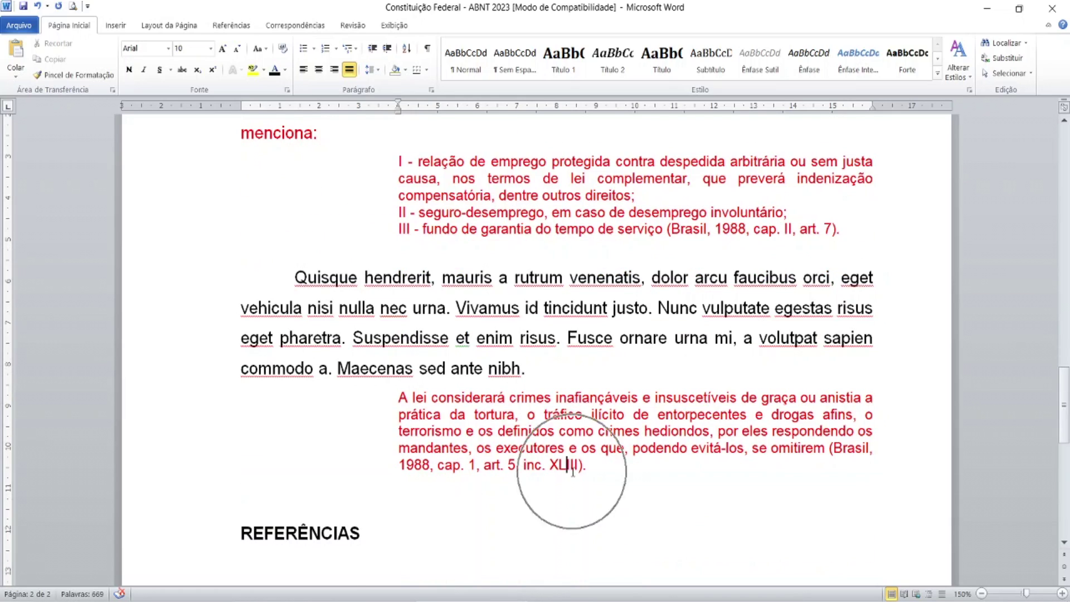
left_click(398, 397)
left_click(578, 467)
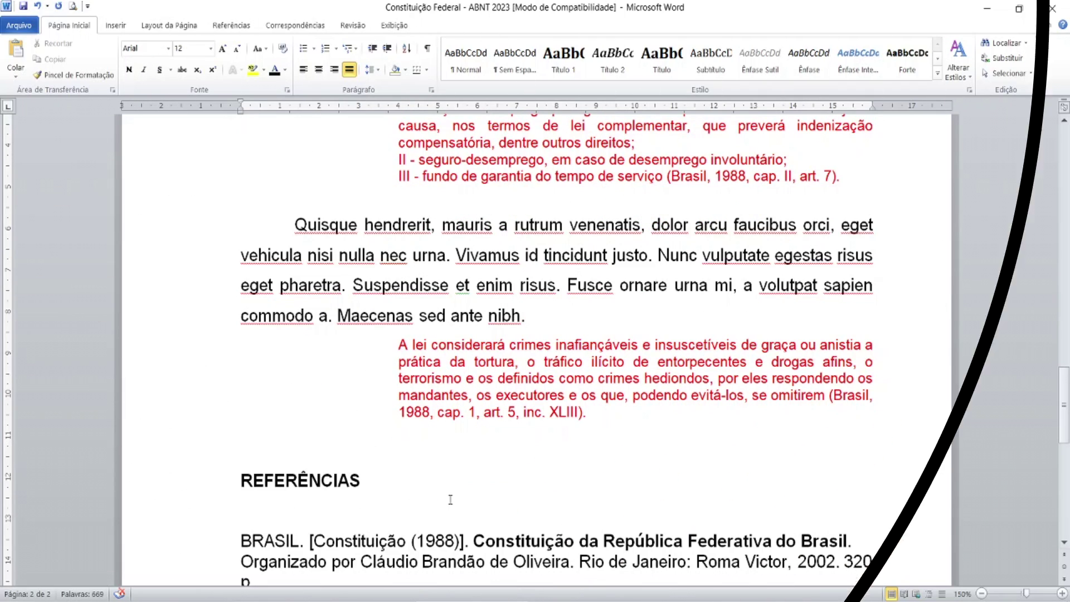
Examine the entries under REFERÊNCIAS, including the 2002 Roma Victor edition of the Constituição
left_click(383, 450)
scroll(383, 499, "down", 2)
scroll(382, 500, "down", 1)
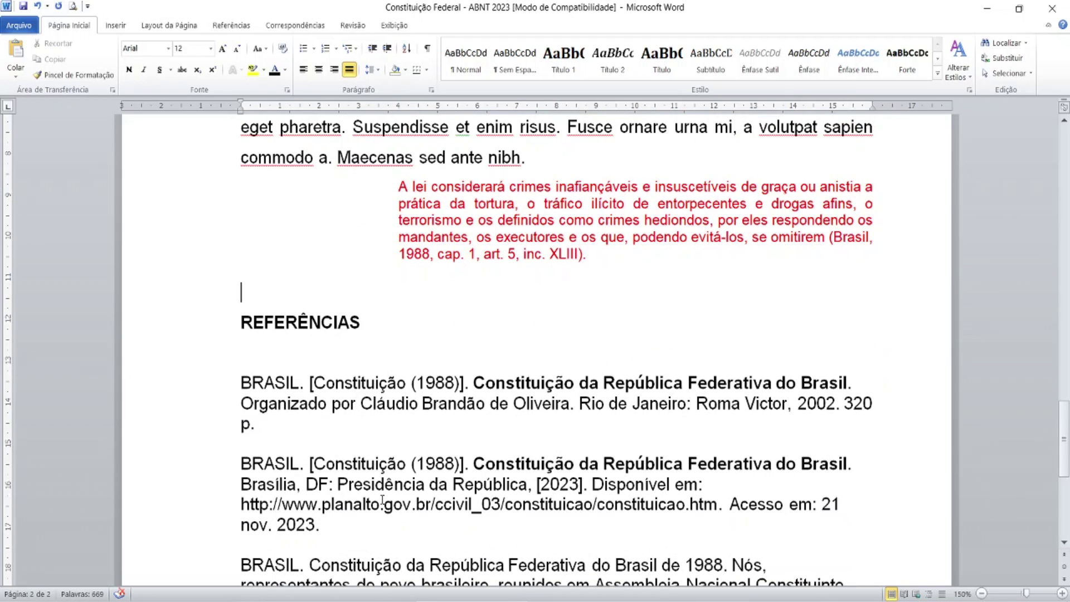
scroll(382, 499, "down", 1)
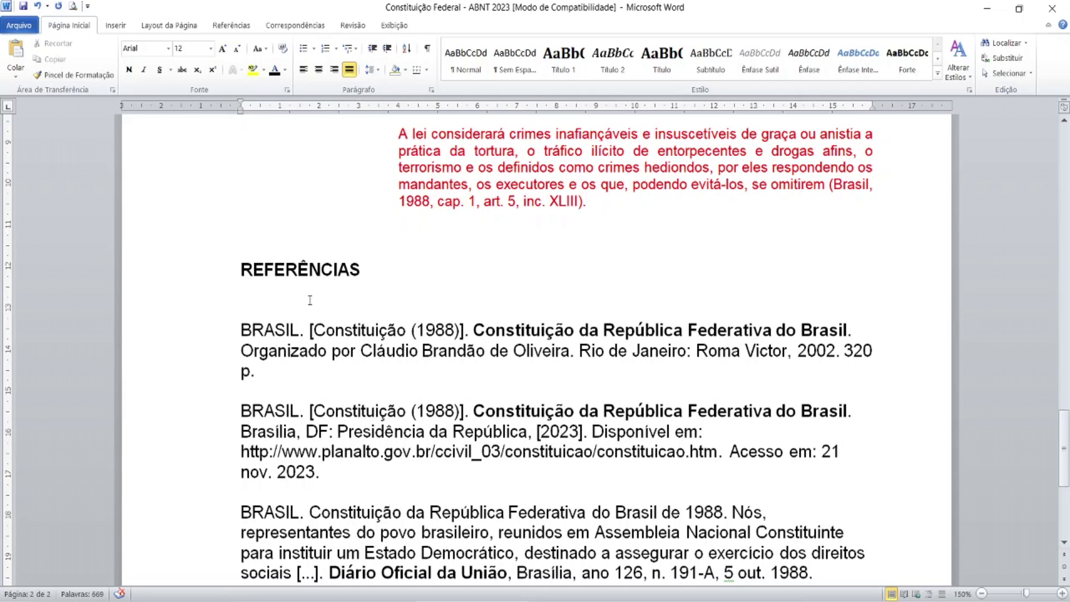
scroll(370, 412, "down", 1)
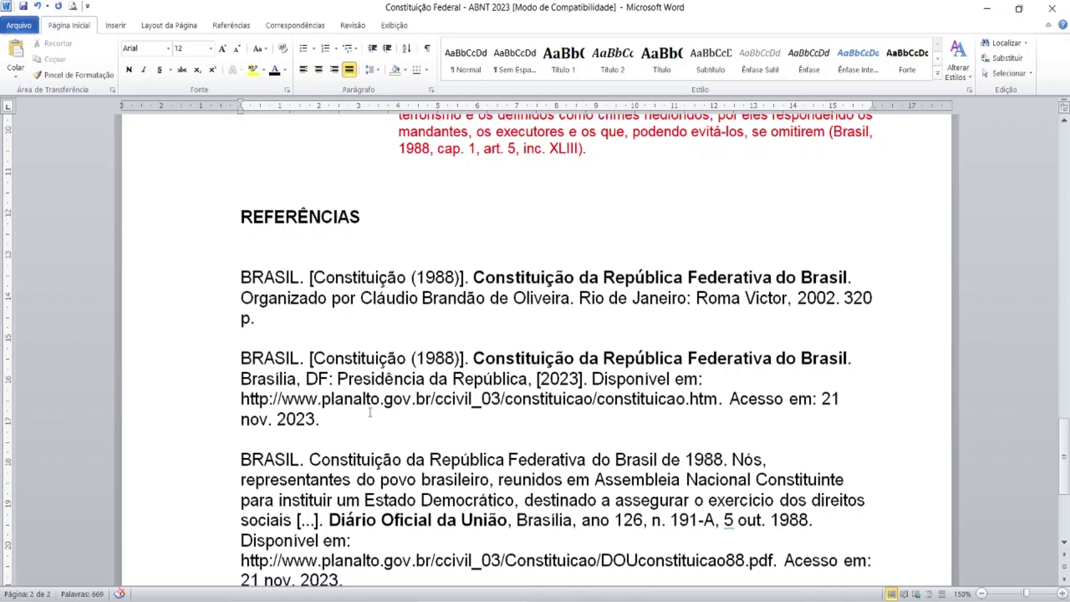
scroll(370, 412, "down", 1)
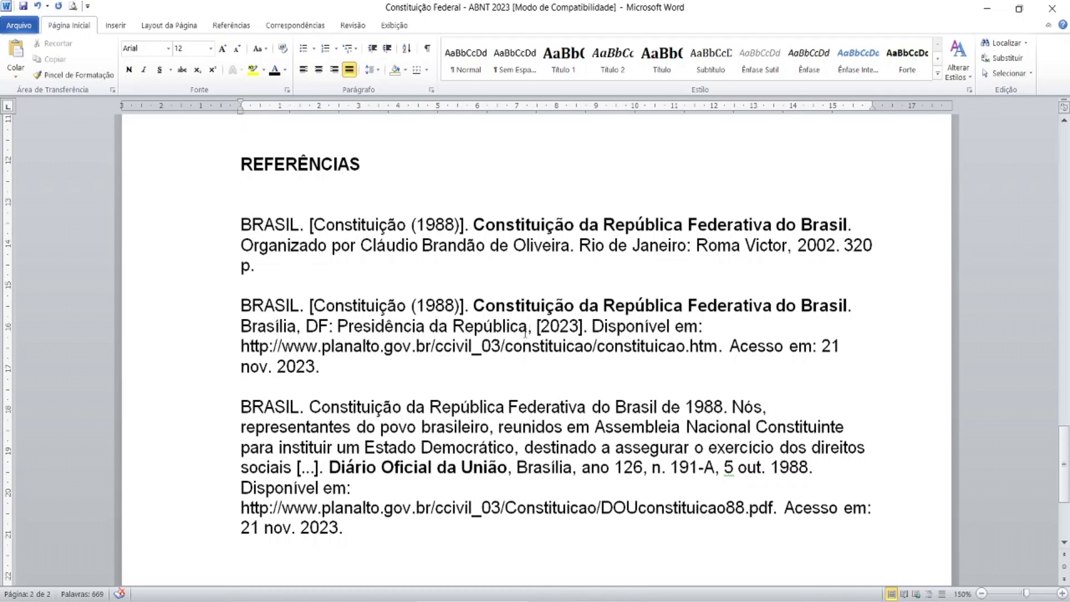
left_click(477, 244)
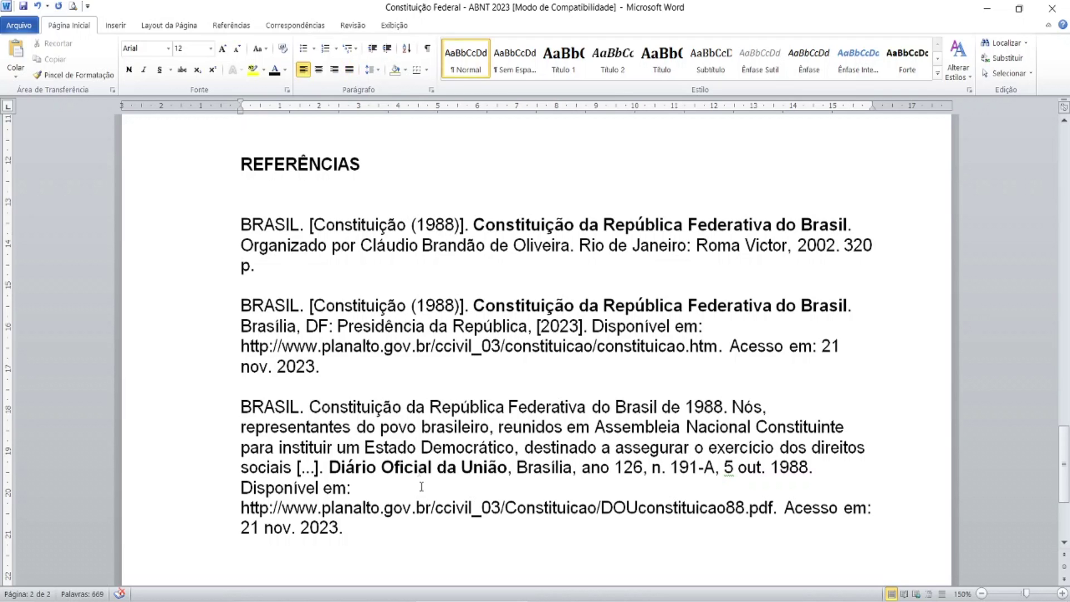
Check the online reference against the planalto.gov.br page in Chrome, and return to Word to examine the Diário Oficial da União reference
left_click(435, 345)
key("alt+Tab")
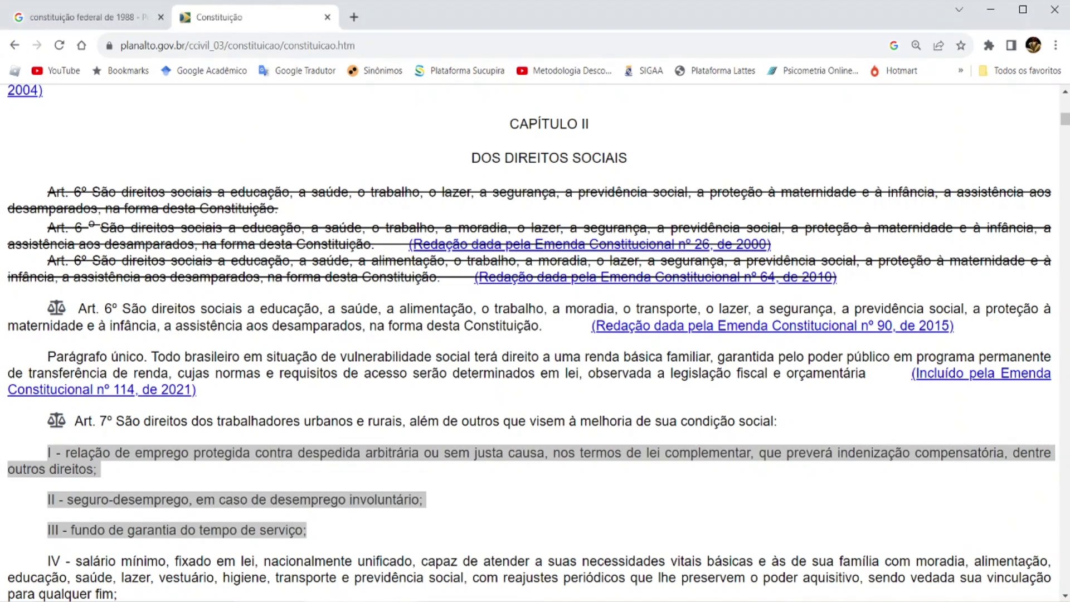
scroll(317, 374, "down", 3)
key("alt+Tab")
left_click(394, 467)
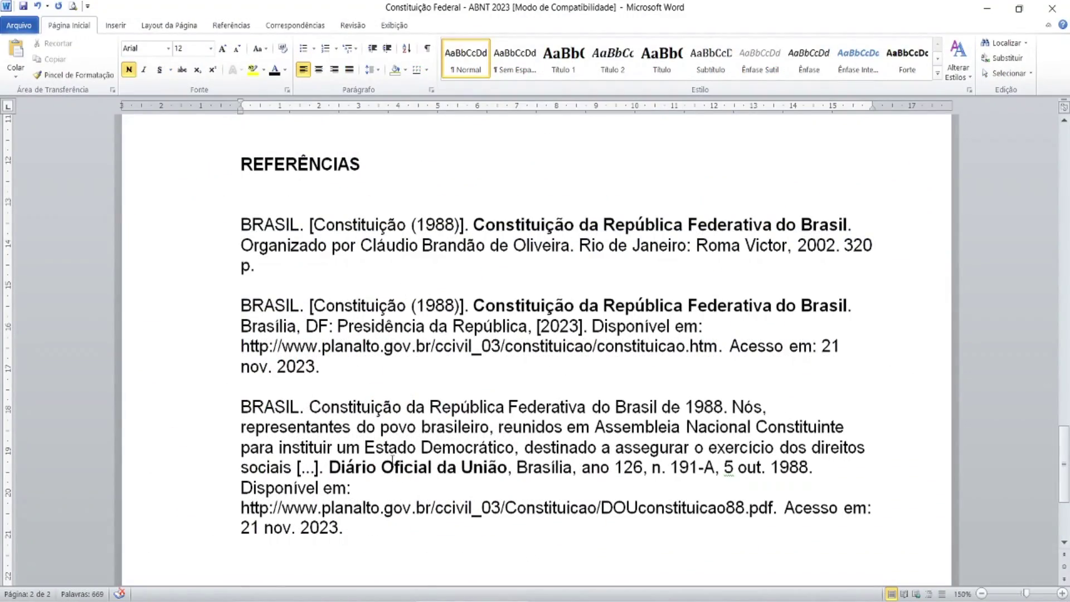
scroll(392, 458, "up", 1)
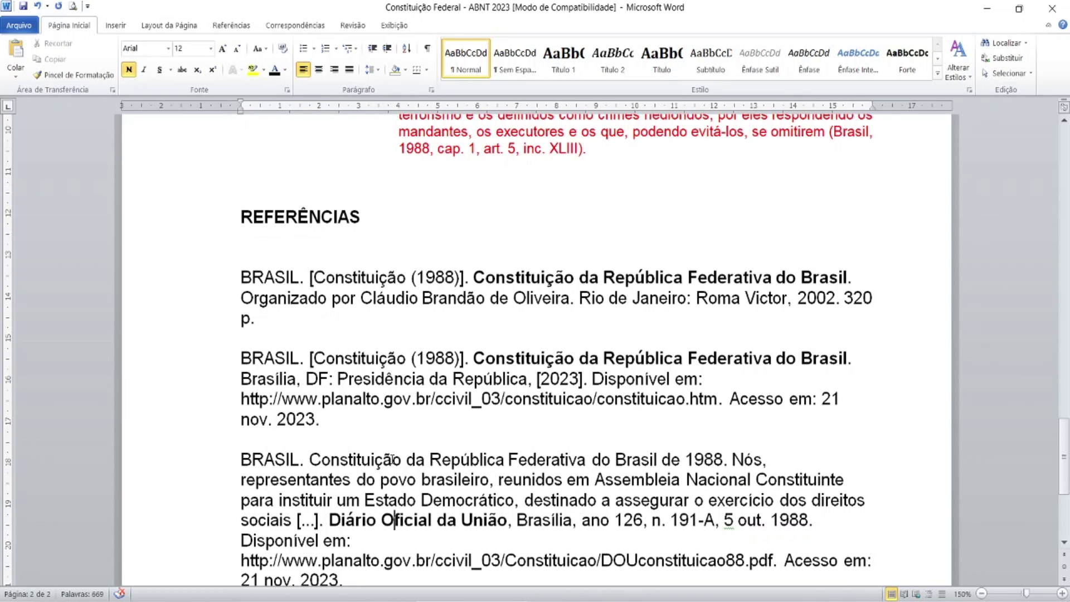
Compare the BRASIL author entry of the first reference with the author in the citation closing the "A lei considerará crimes" block quotation
left_click(264, 277)
key("ctrl")
scroll(264, 277, "up", 2)
left_click(847, 239)
key("ctrl")
left_click(252, 382)
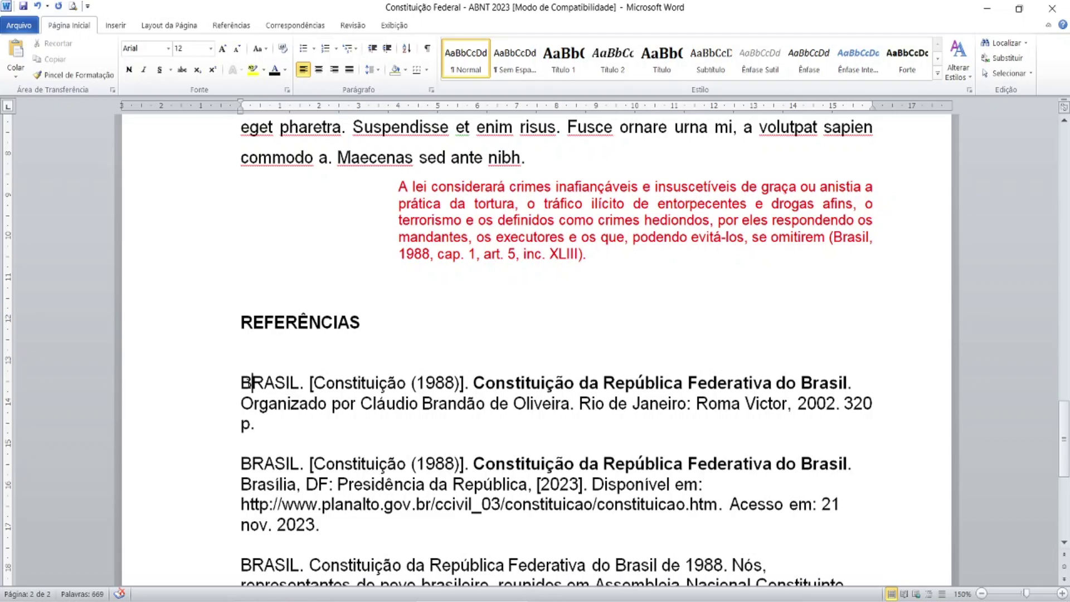
left_click(710, 237)
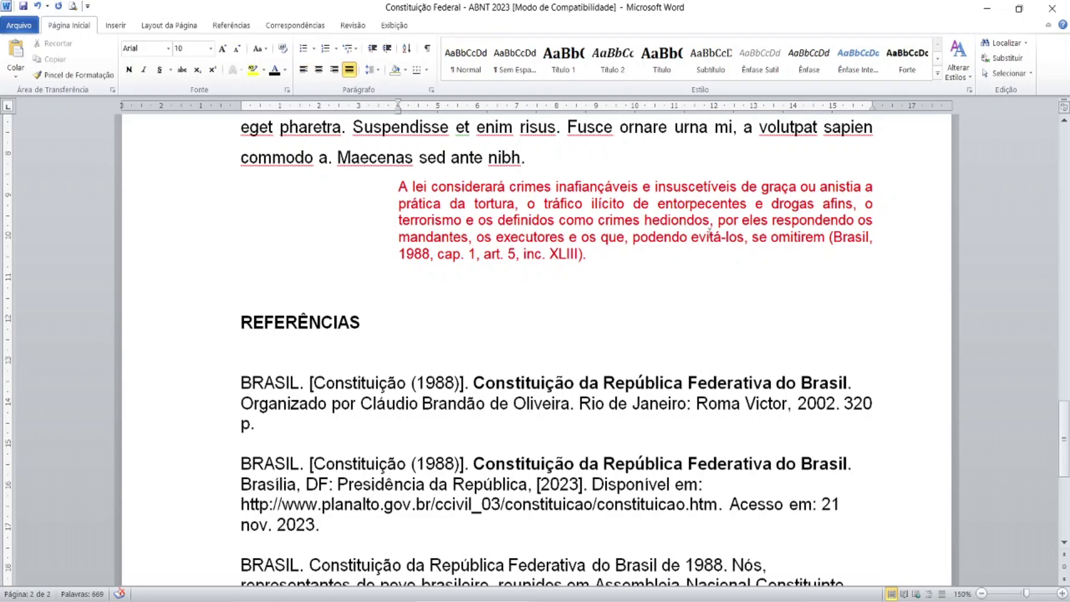
key("ctrl")
key("ctrl")
key("ctrl")
key("ctrl")
left_click(273, 378)
key("ctrl")
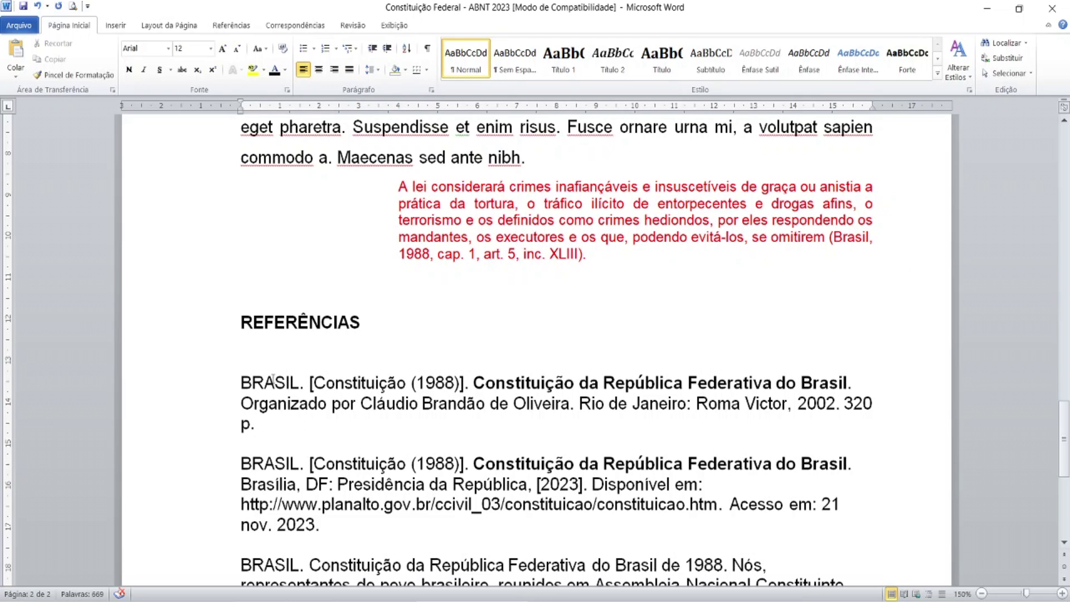
Examine the author, the bracketed [Constituição (1988)] element and the bold title in the first reference under REFERÊNCIAS
scroll(273, 379, "down", 1)
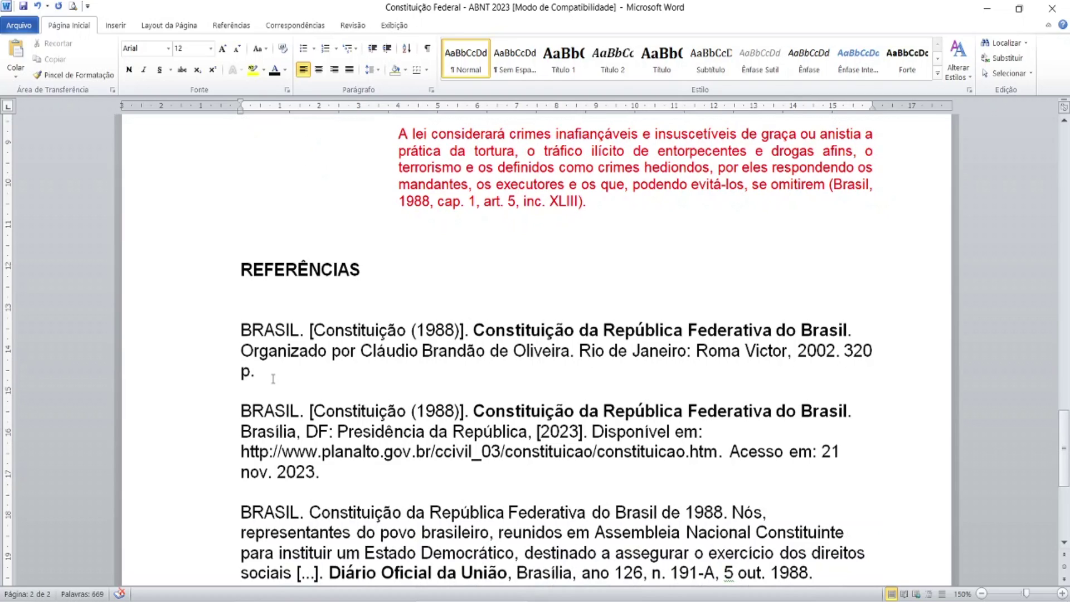
left_click(266, 329)
key("ctrl")
key("ctrl")
key("ctrl")
left_click(763, 329)
key("ctrl")
left_click(706, 329)
key("ctrl")
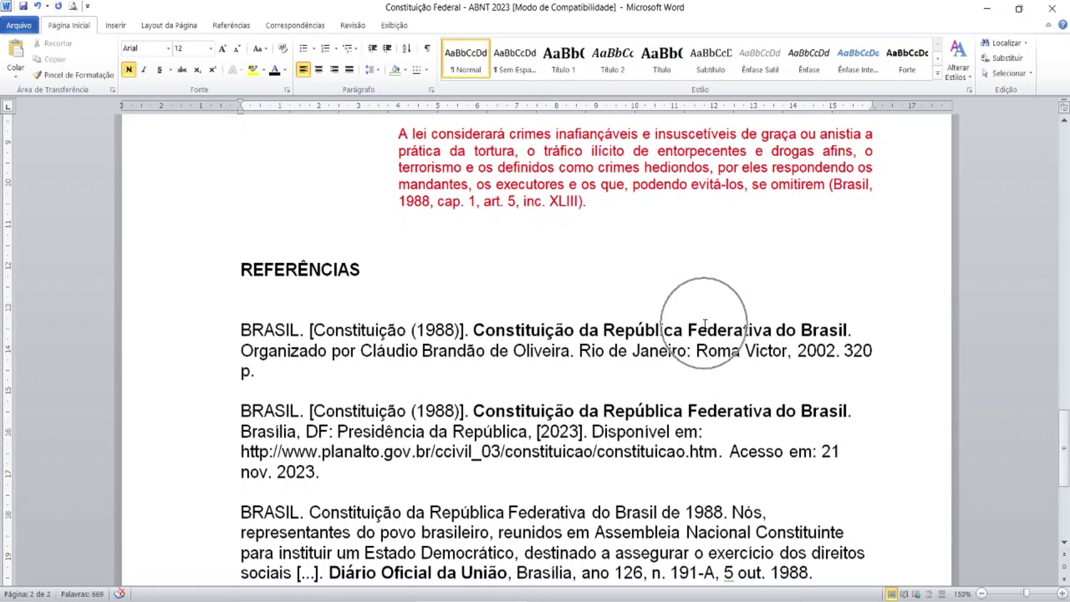
key("ctrl")
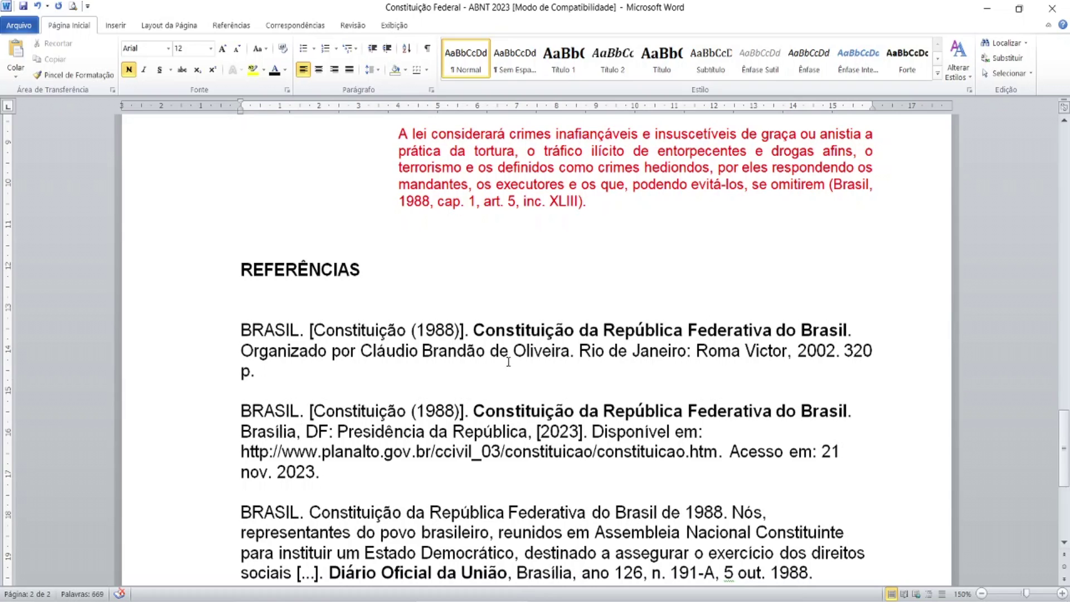
Examine the organizer, place, publisher, year and page-count elements of the Roma Victor print reference
scroll(508, 362, "down", 2)
scroll(508, 361, "up", 1)
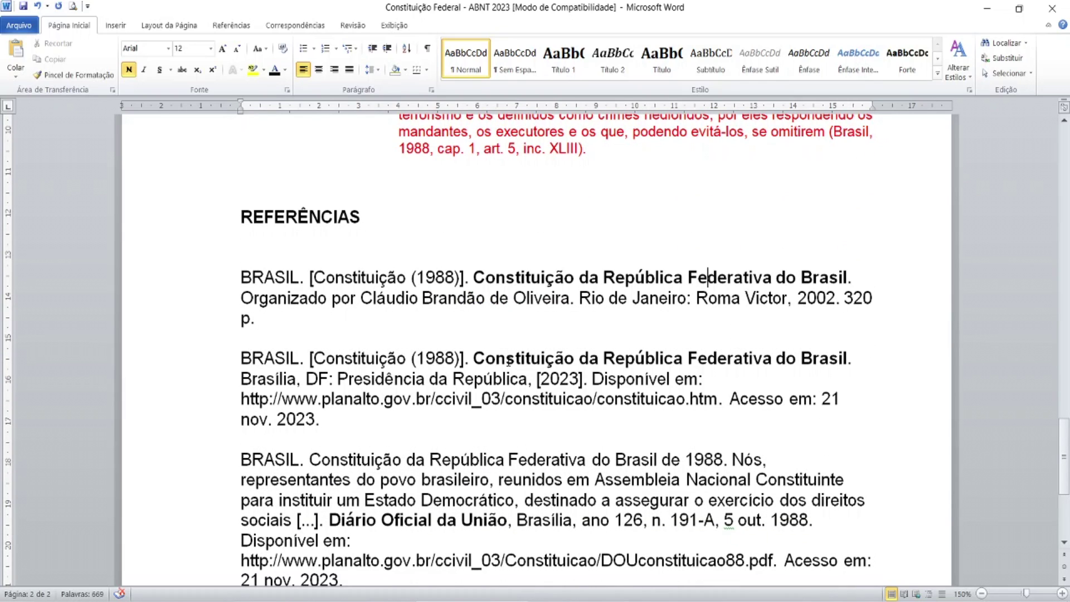
left_click(615, 273)
left_click(532, 278)
left_click(532, 297)
left_click(740, 298)
left_click(819, 299)
left_click(879, 298)
left_click(301, 341)
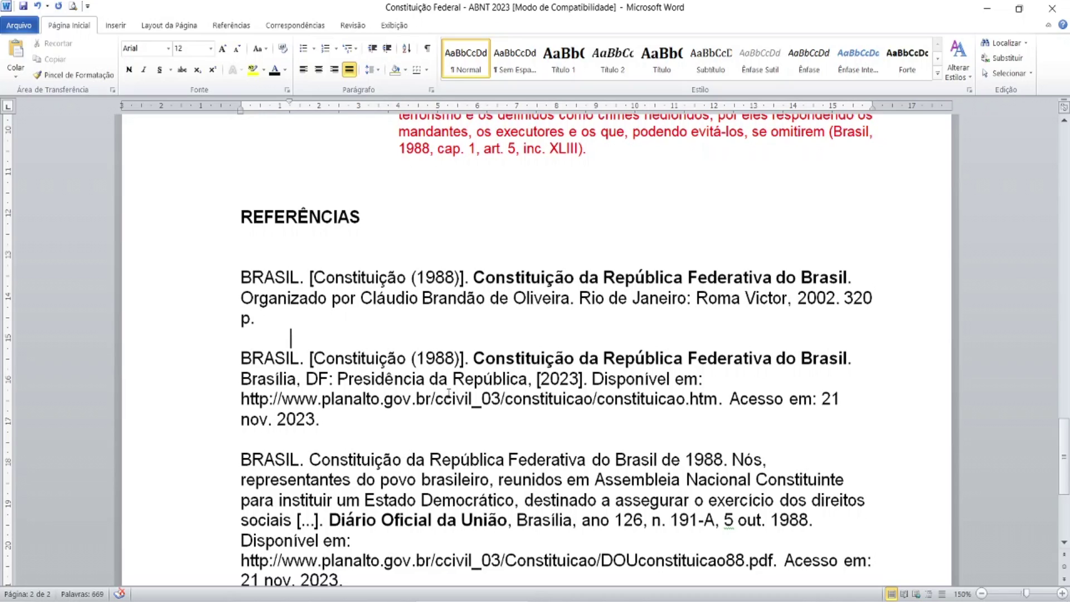
Examine the title, place, publisher and bracketed year of the online Constituição reference
left_click(268, 360)
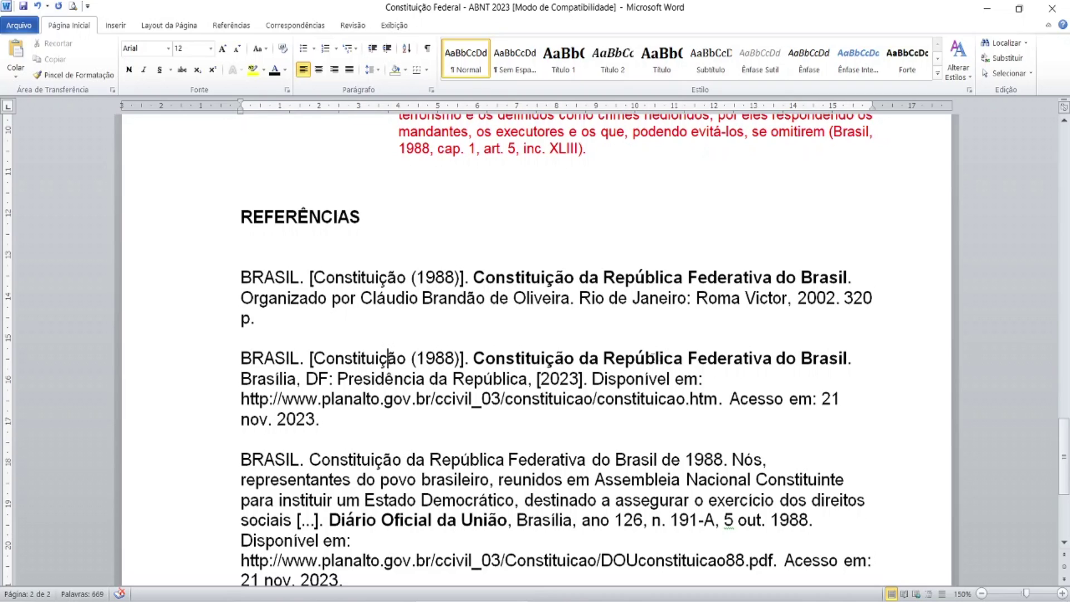
left_click(762, 358)
left_click(243, 381)
left_click(305, 382)
key("Right")
left_click(503, 381)
left_click(498, 405)
left_click(559, 380)
Switch to Chrome and find the year of the latest constitutional amendment near the end of the Constituição page
key("alt+Tab")
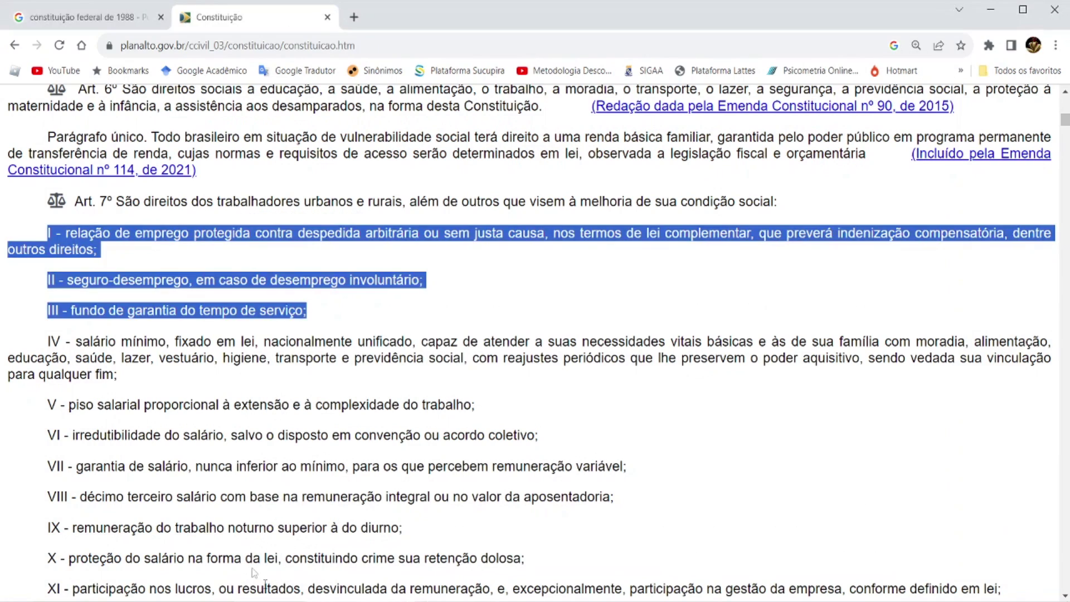
left_click(250, 490)
scroll(252, 489, "down", 15)
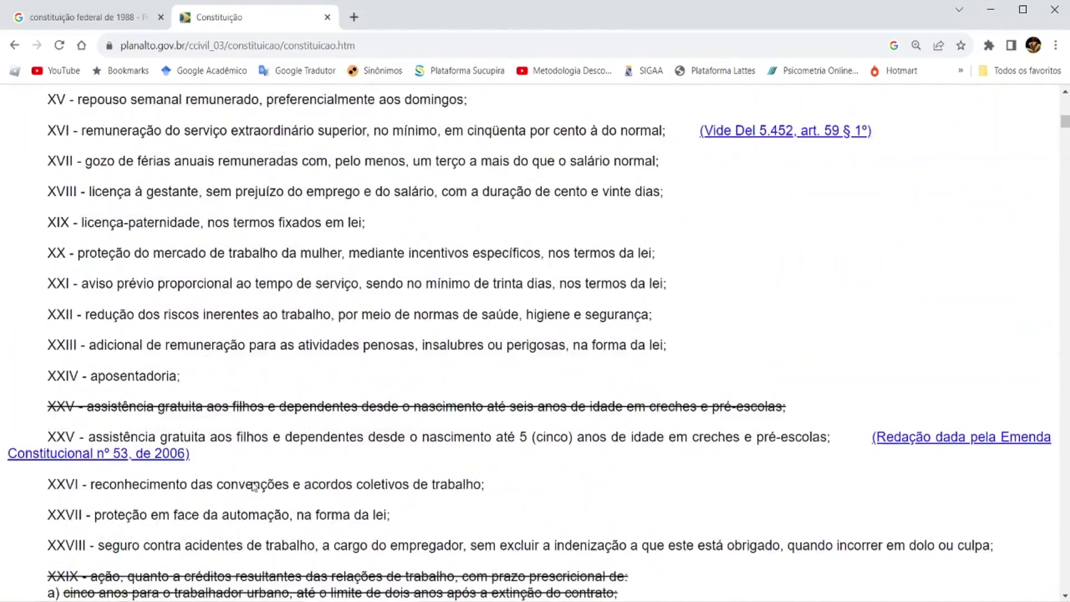
scroll(253, 486, "down", 3)
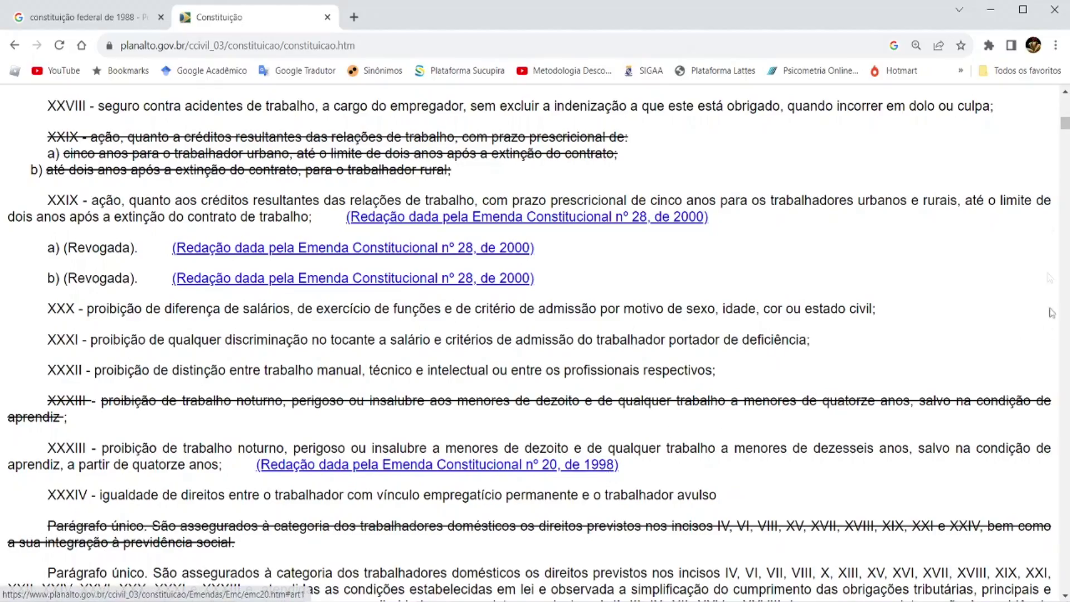
left_click_drag(1065, 138, 1052, 591)
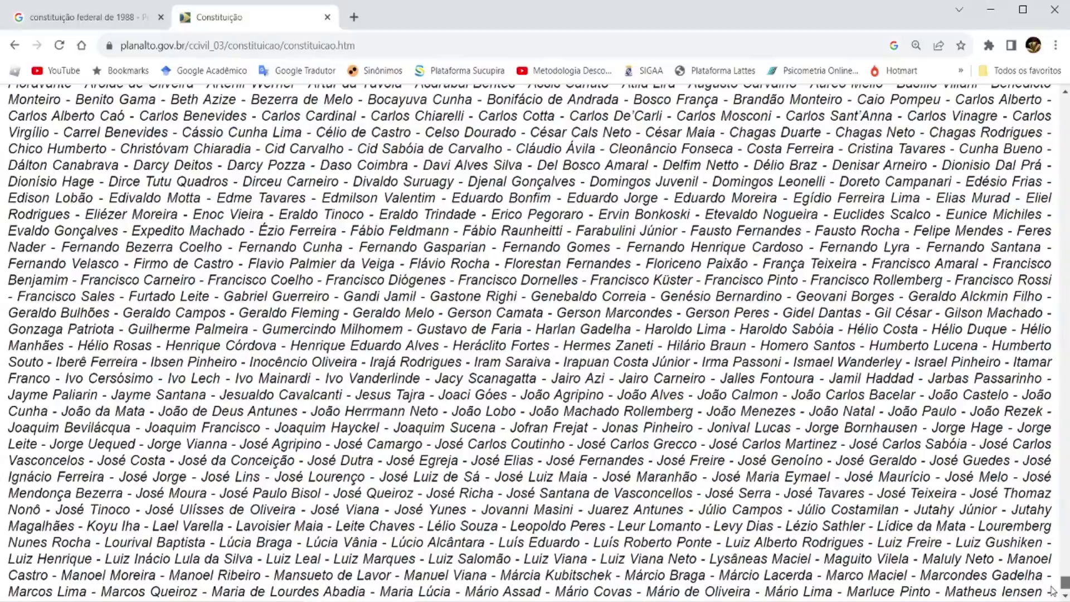
scroll(504, 537, "down", 2)
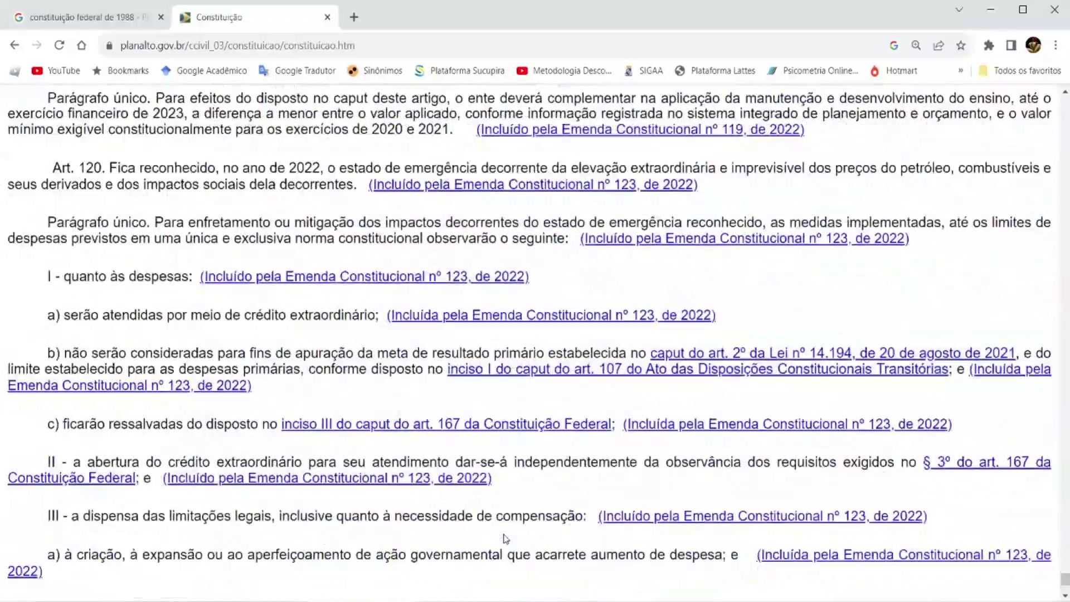
scroll(504, 533, "down", 7)
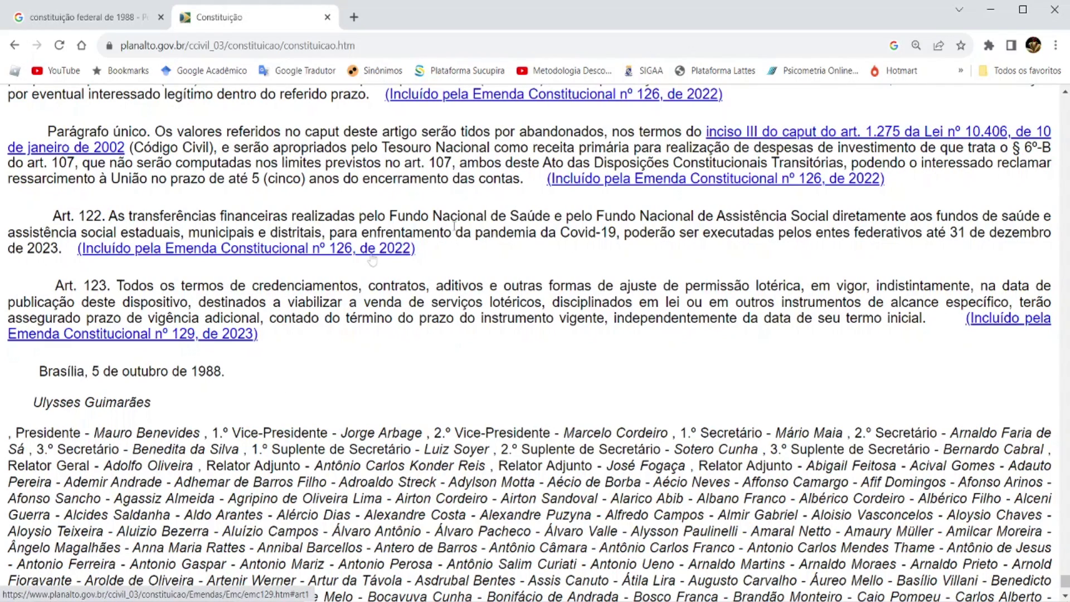
left_click(371, 283)
left_click(250, 341)
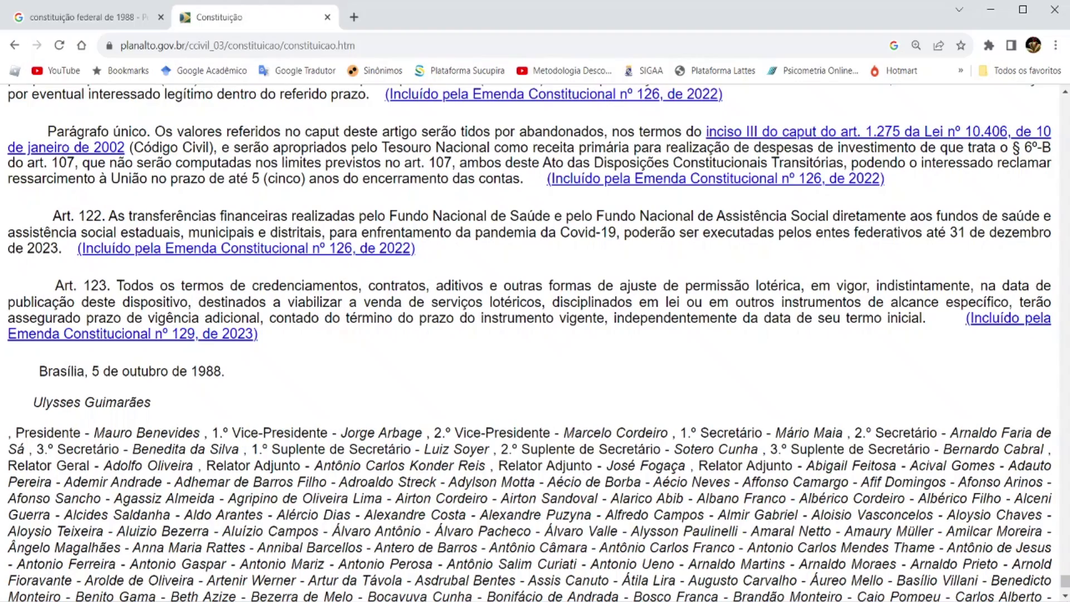
Return to Word to check the bracketed year, and compare the online reference's link with the page address in Chrome
left_click(472, 600)
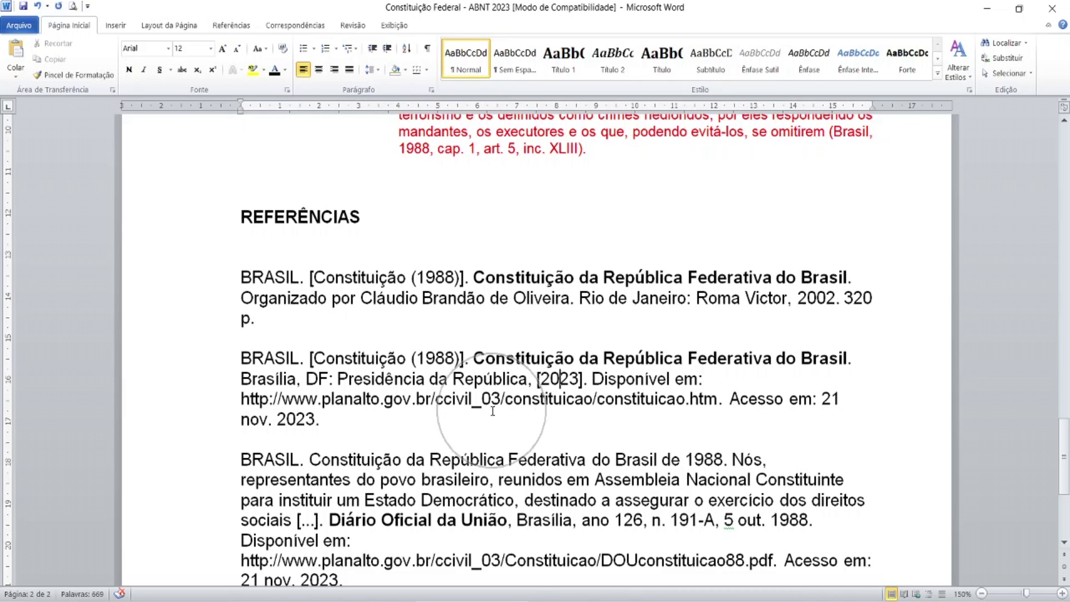
key("alt+Tab")
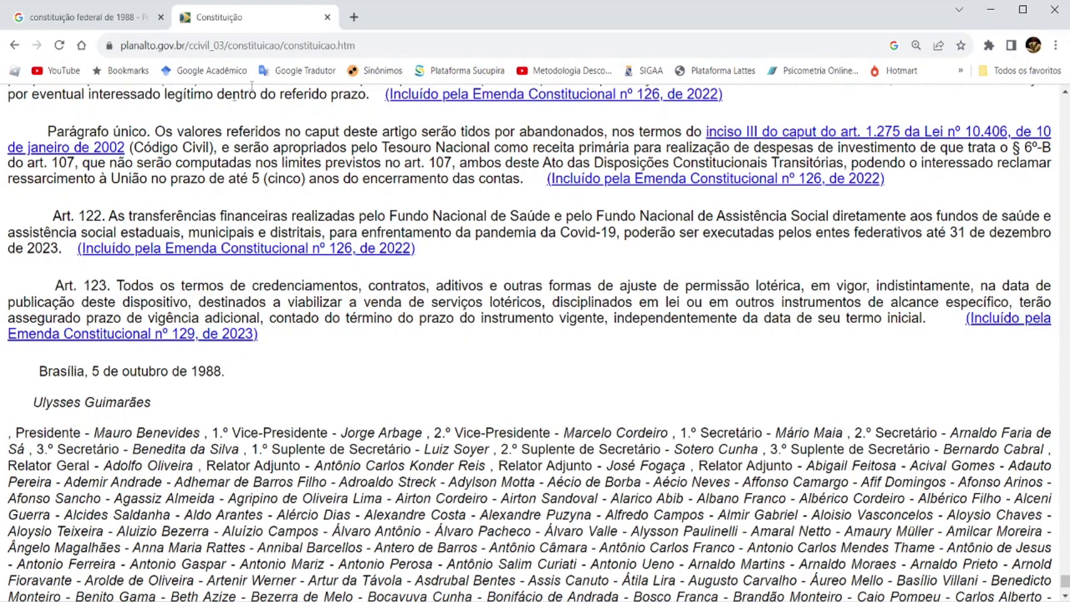
left_click(359, 46)
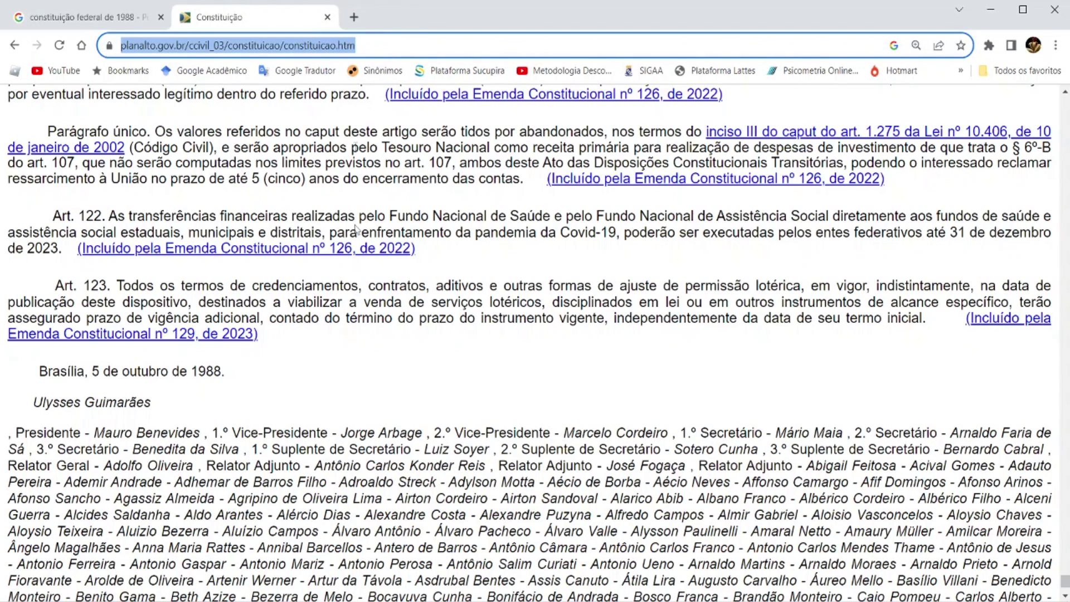
left_click(427, 600)
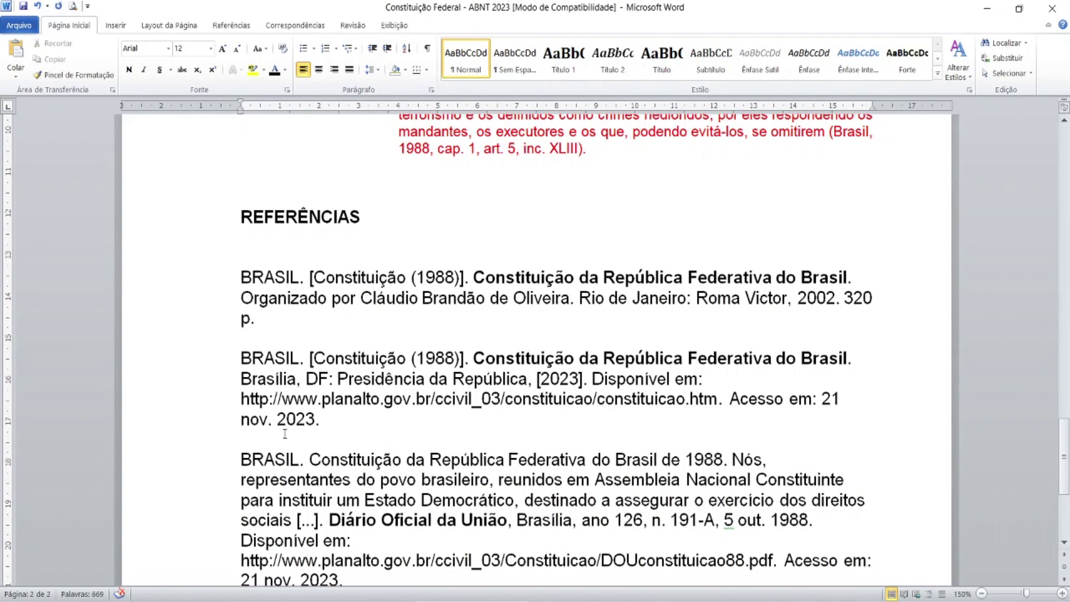
Examine the access date in the online reference, including the abbreviated month "nov"
scroll(519, 432, "down", 1)
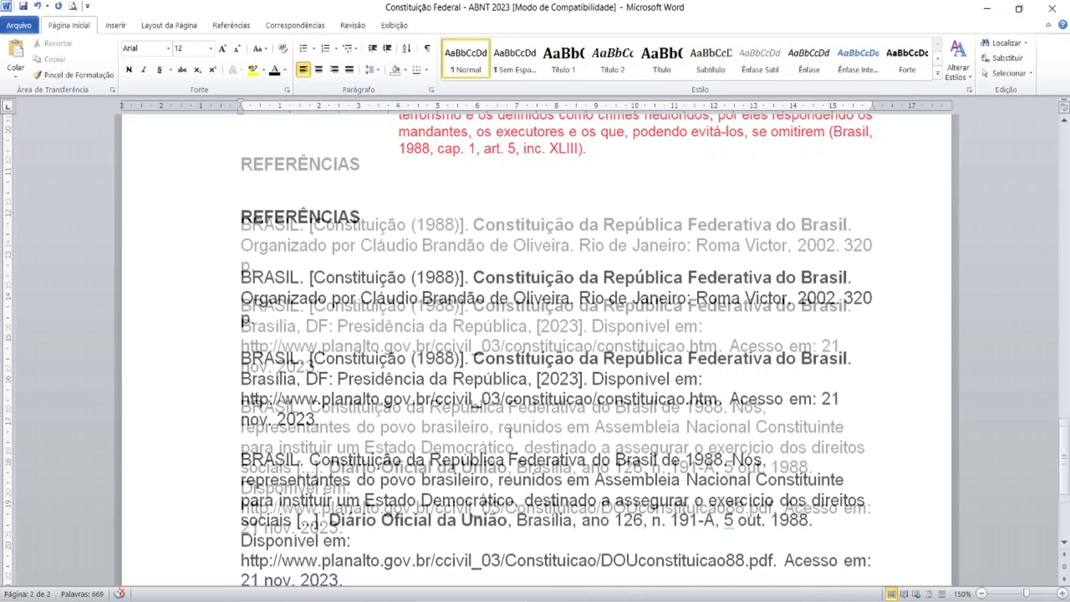
scroll(519, 432, "down", 1)
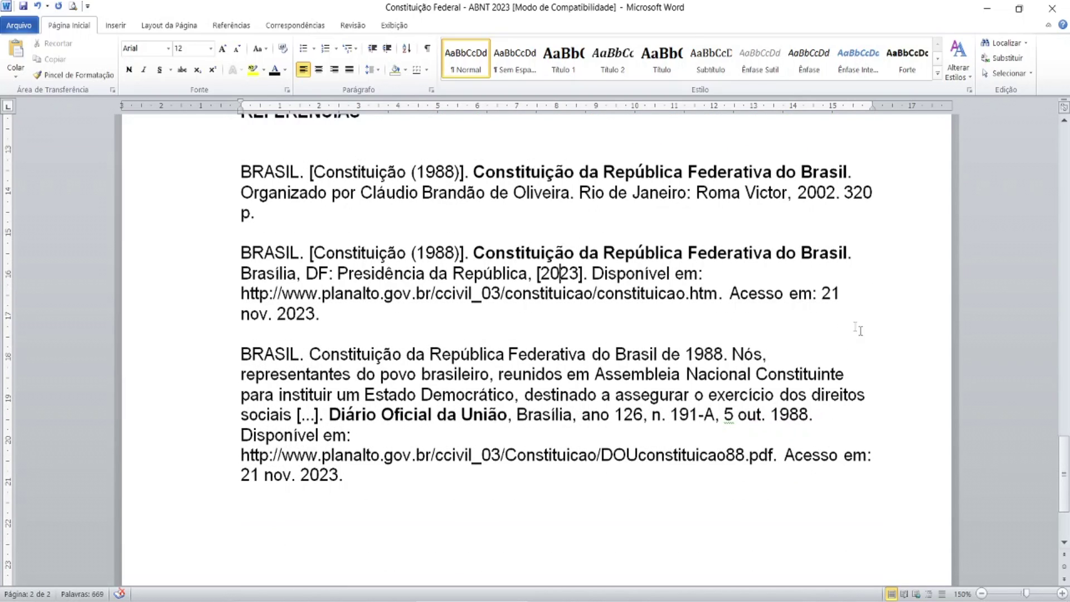
key("ctrl")
key("ctrl")
key("ctrl")
key("ctrl")
left_click_drag(242, 315, 269, 317)
key("ctrl")
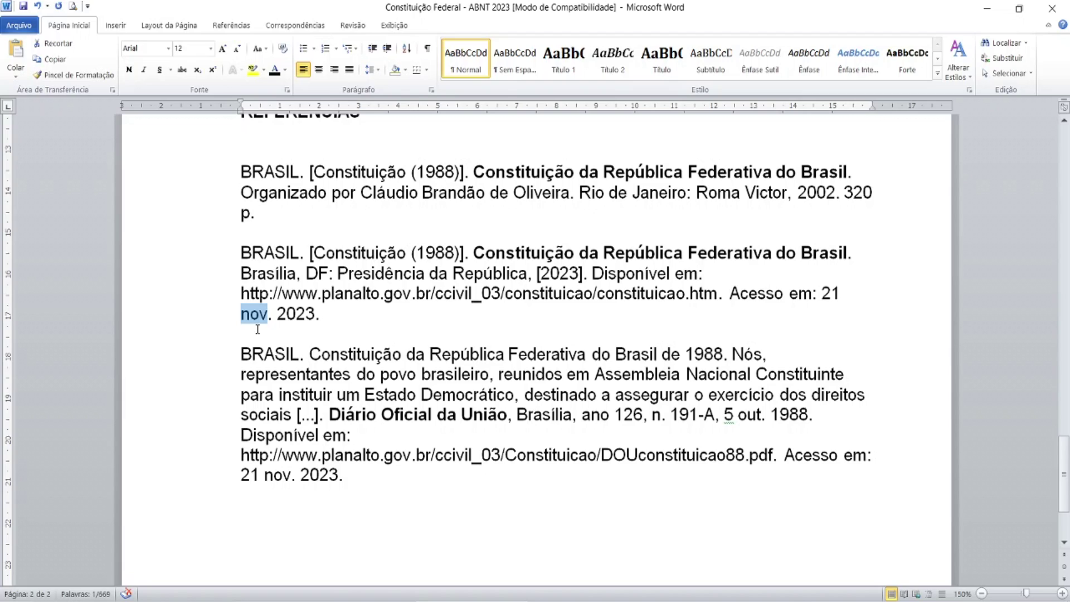
left_click(246, 329)
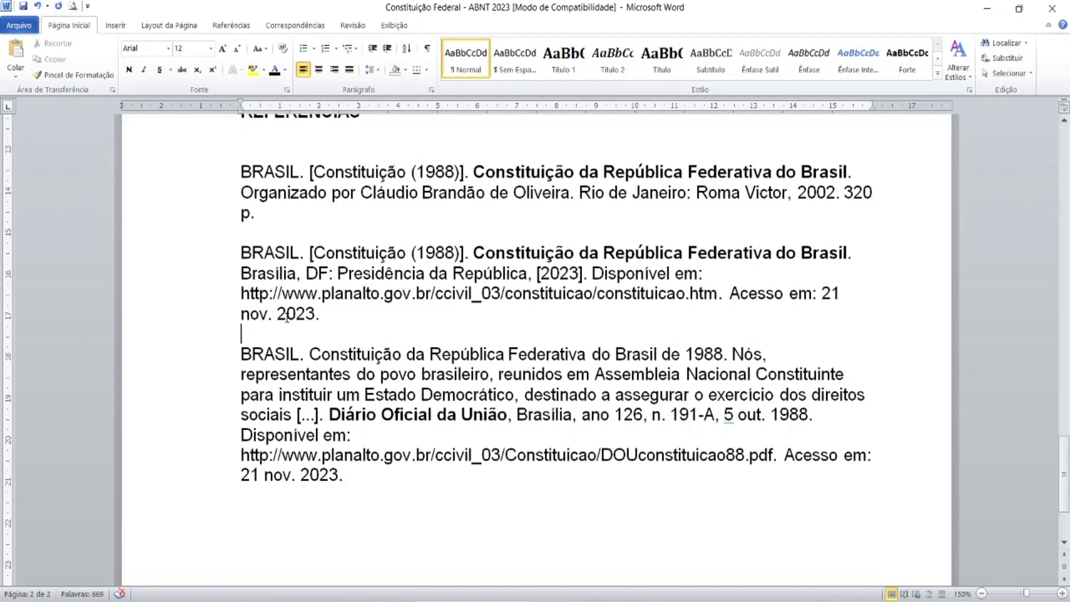
key("ctrl")
Examine the author, quoted opening text, [...] omission and publication details of the Diário Oficial da União reference
scroll(326, 403, "down", 2)
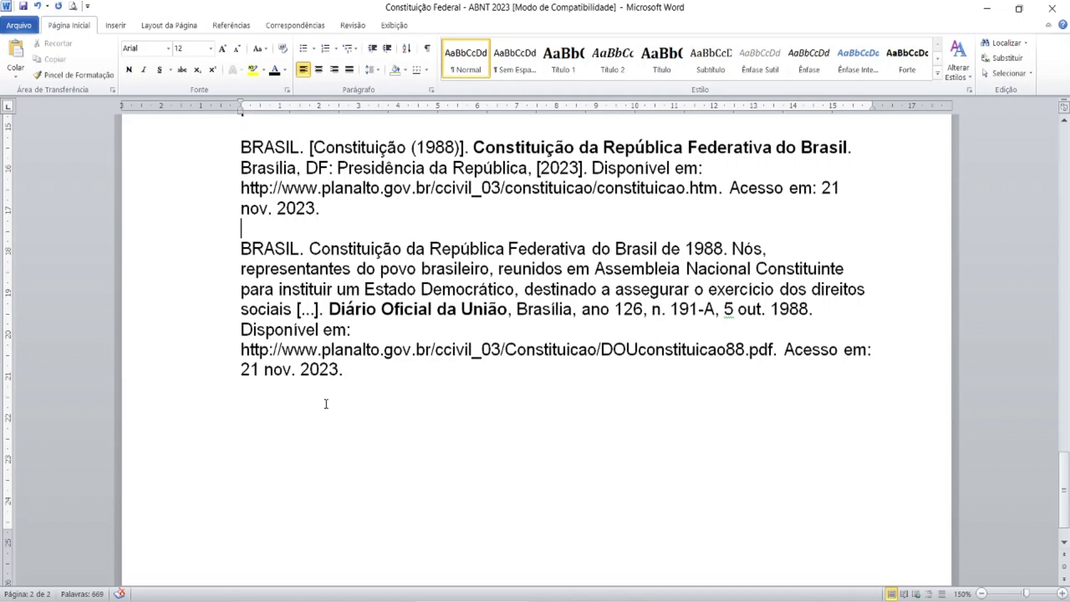
left_click(479, 273)
left_click(420, 330)
left_click(420, 309)
key("ctrl")
key("ctrl")
left_click(284, 249)
left_click(311, 308)
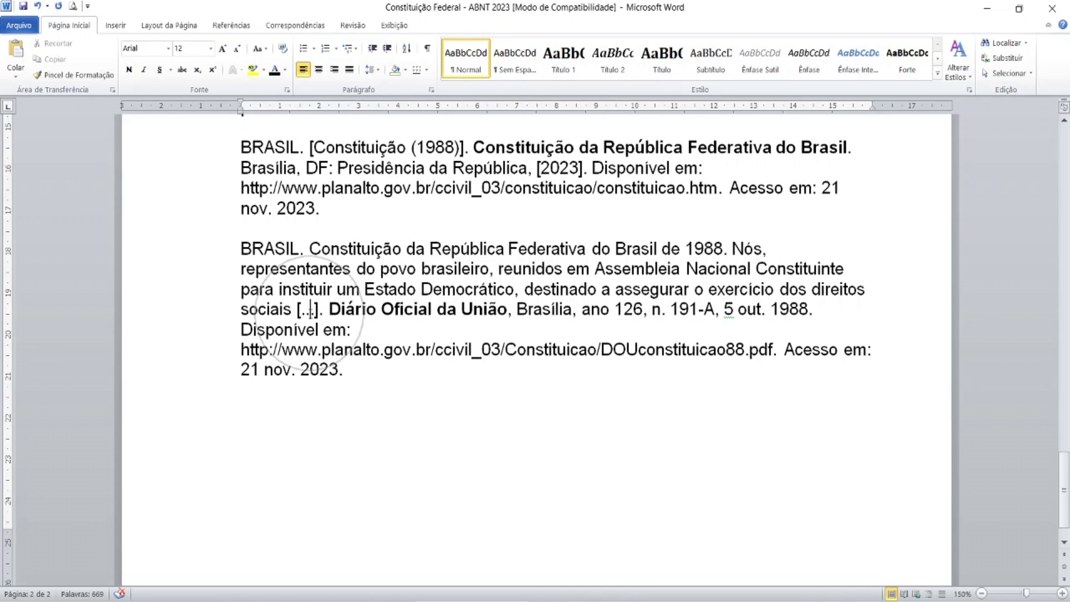
Compare the Diário Oficial da União reference with the PREÂMBULO text on the planalto.gov.br page in Chrome, and return to Word
key("alt+Tab")
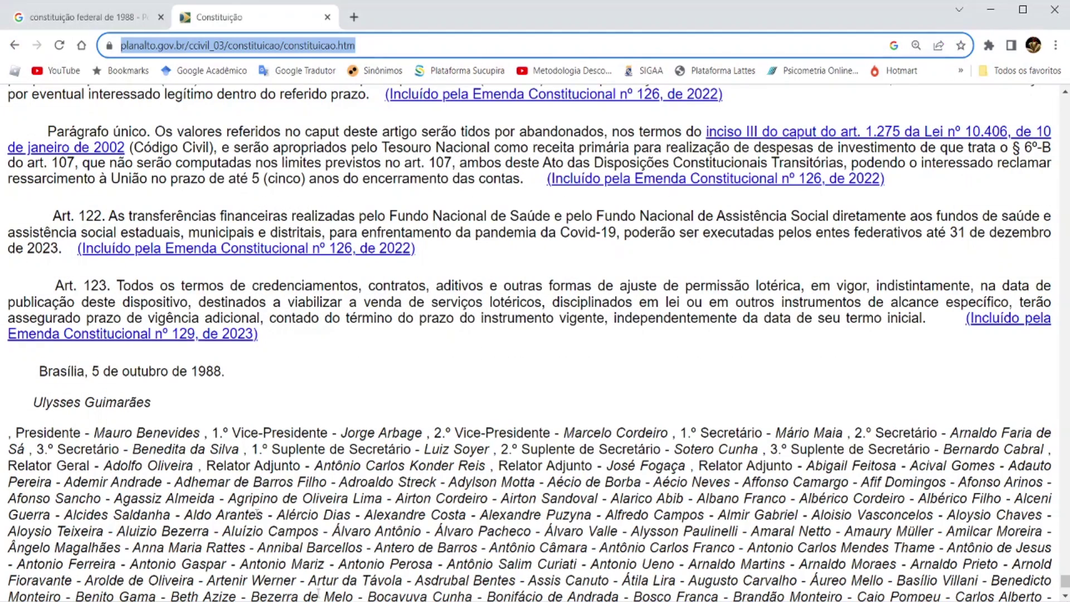
left_click_drag(1065, 582, 1061, 78)
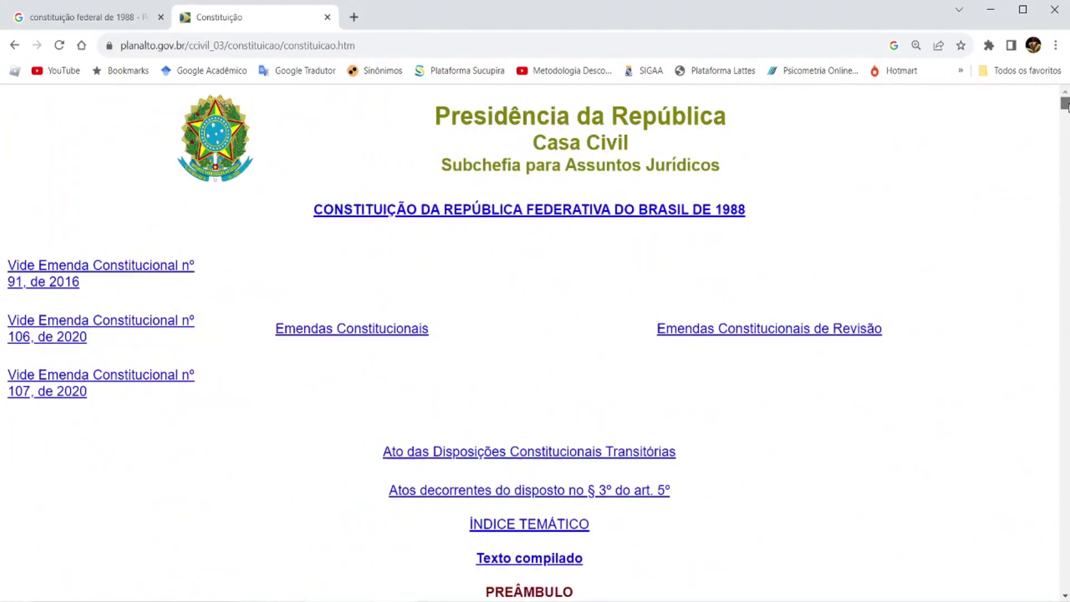
scroll(449, 433, "down", 6)
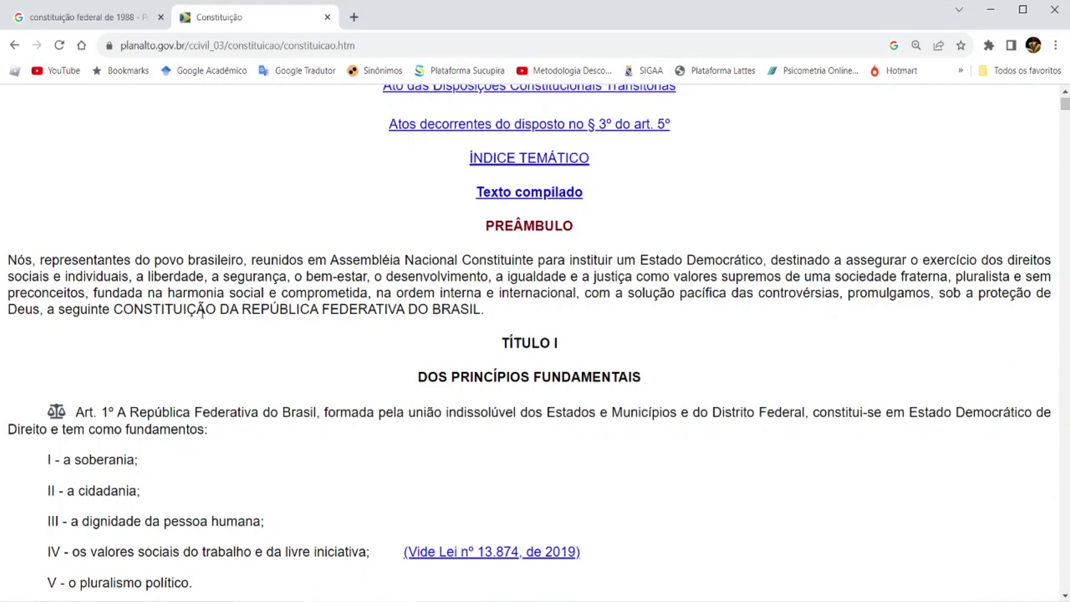
key("alt+Tab")
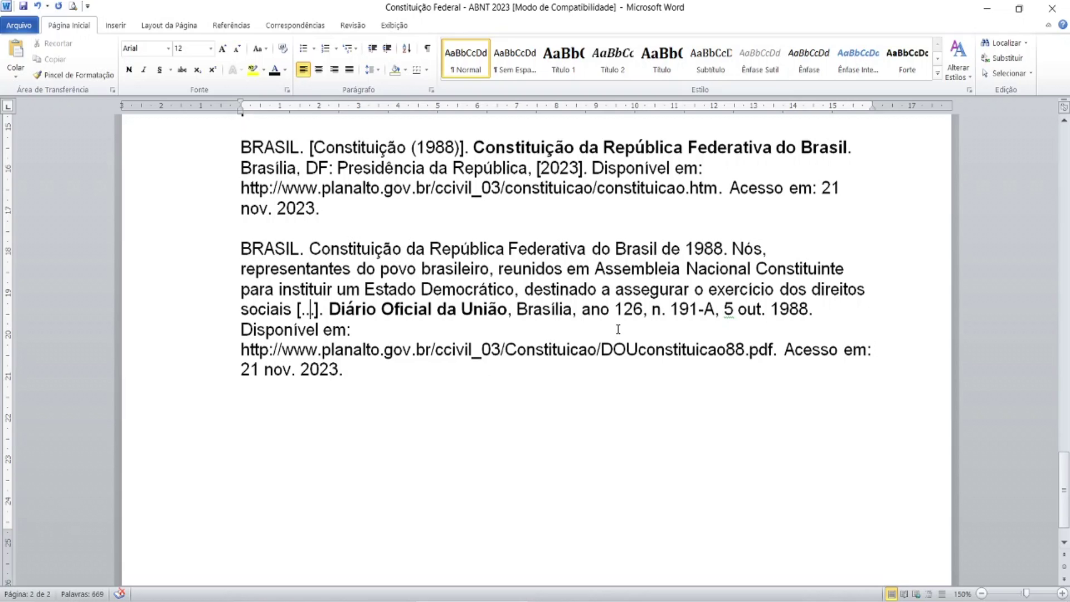
key("ctrl")
key("ctrl")
Replace "nos termos de lei complementar" in inciso I of the workers' rights block quotation with the omission mark "[...]"
scroll(339, 500, "up", 1)
scroll(338, 501, "up", 18)
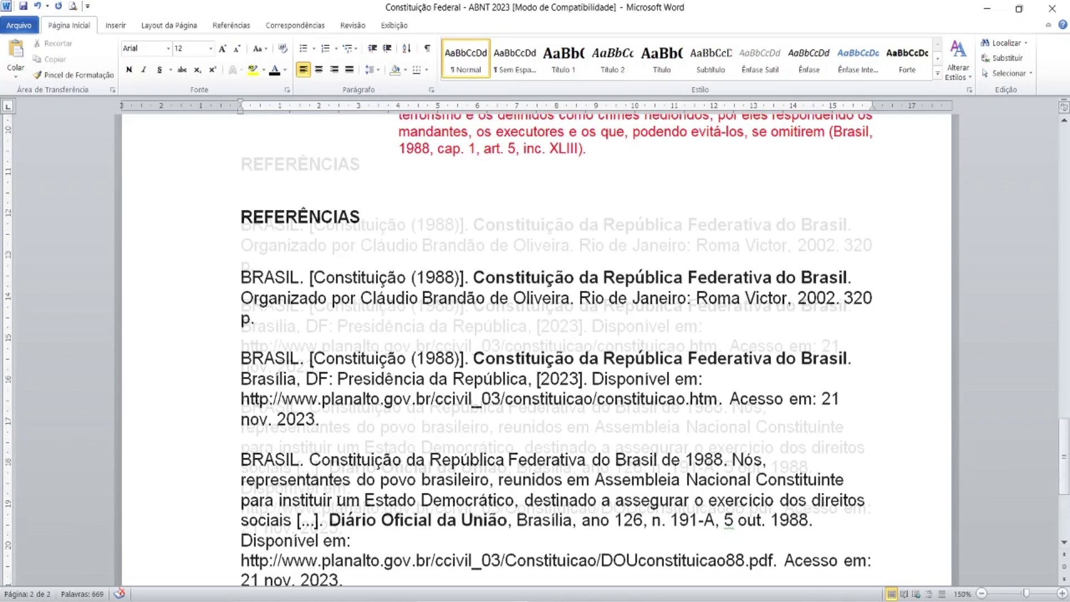
scroll(338, 500, "up", 8)
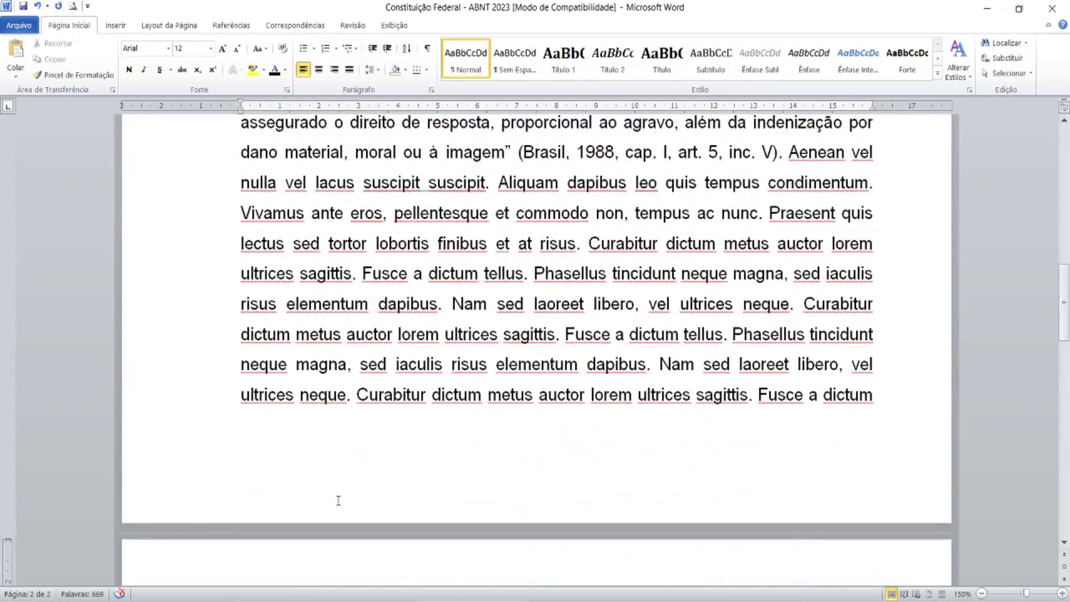
scroll(338, 500, "down", 7)
scroll(339, 501, "down", 5)
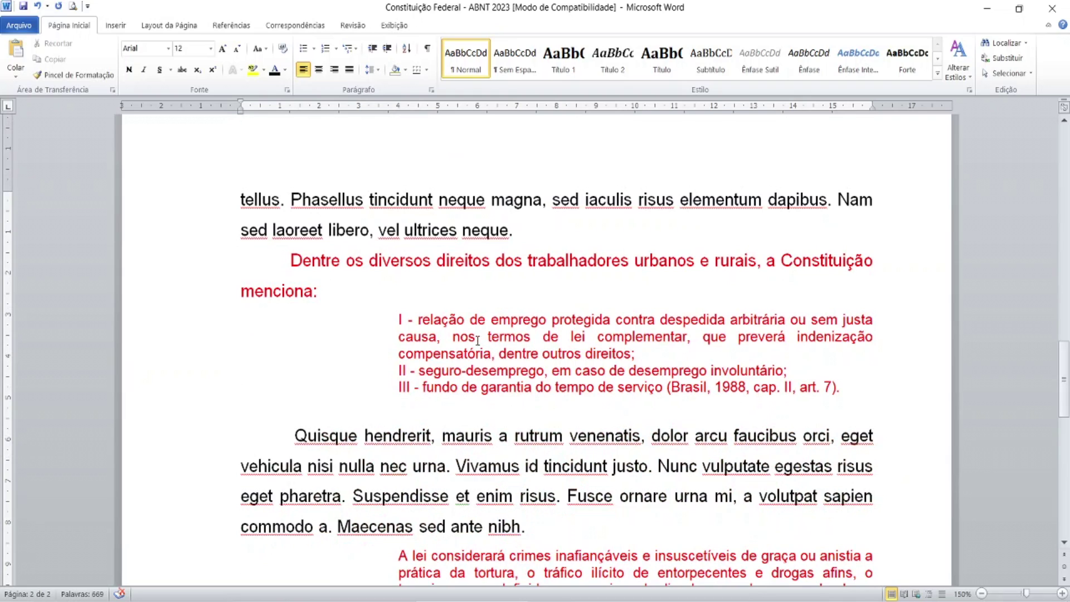
left_click_drag(453, 337, 687, 336)
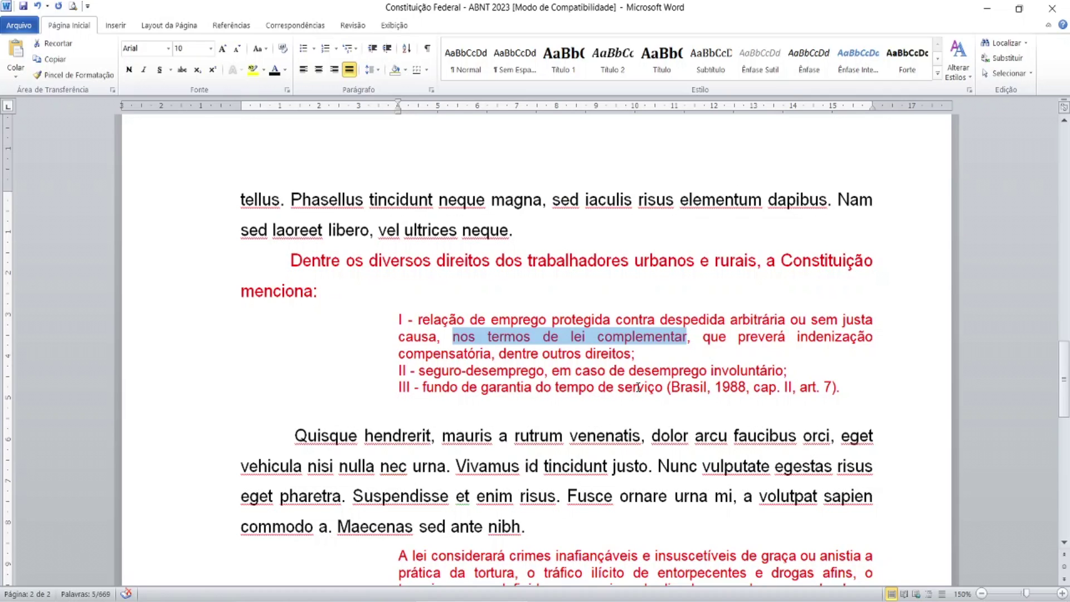
type("[...]")
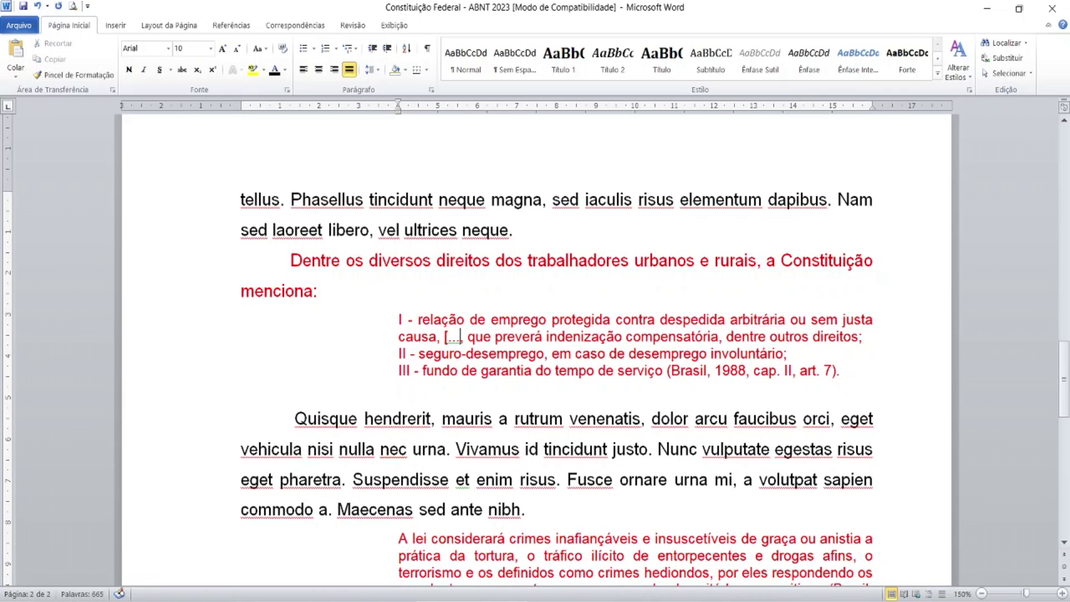
Complete the "[...]," omission mark in inciso I and delete the comma after "causa" that precedes it
type("],")
left_click(442, 341)
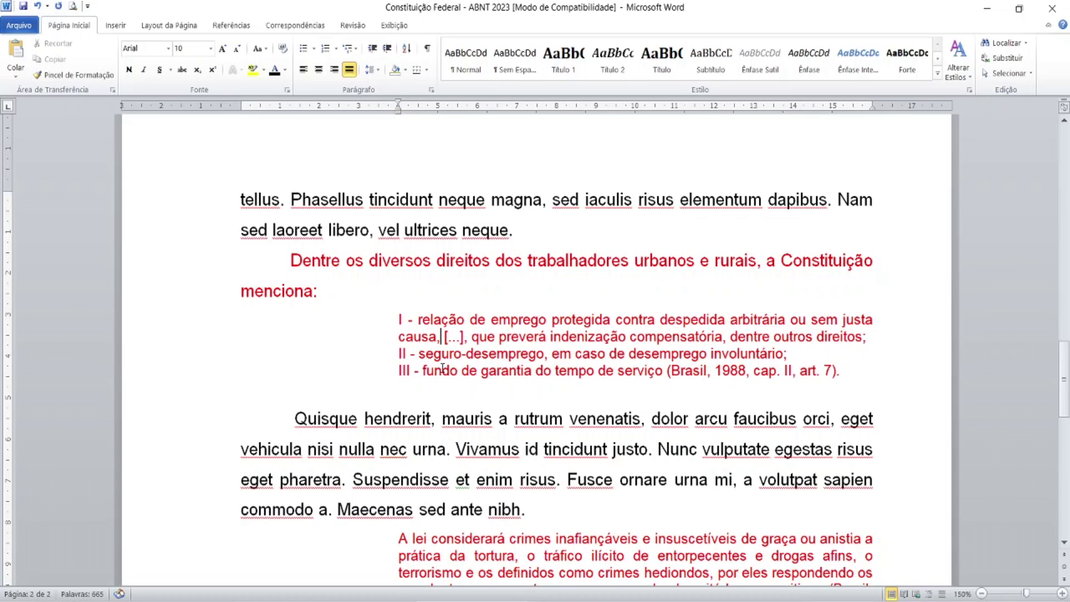
key("BackSpace")
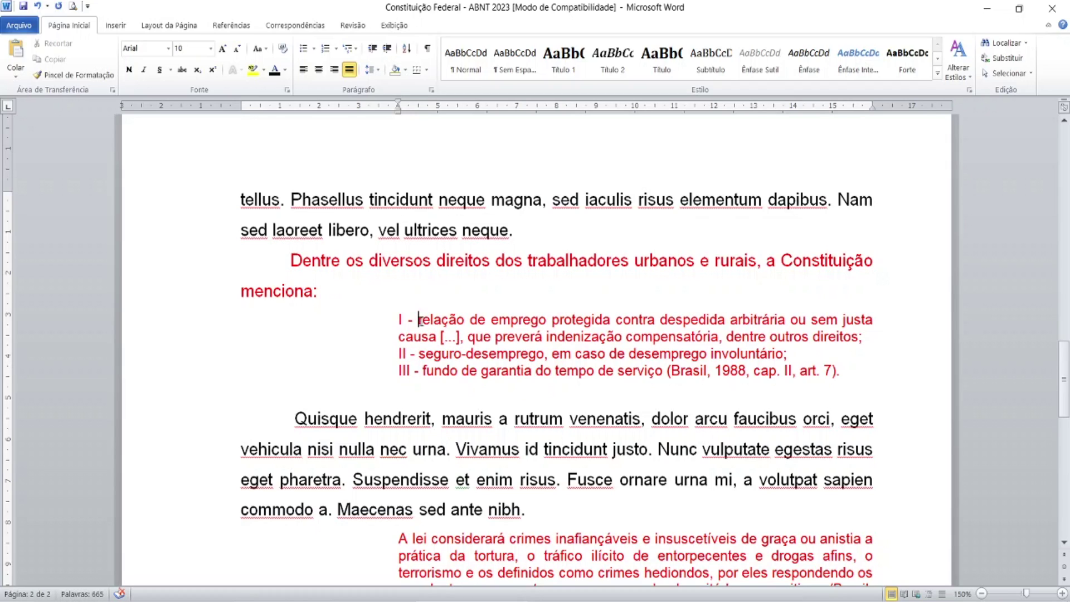
Insert the omission mark "[...]" before "relação de emprego" at the start of inciso I
left_click(439, 320)
type("[...")
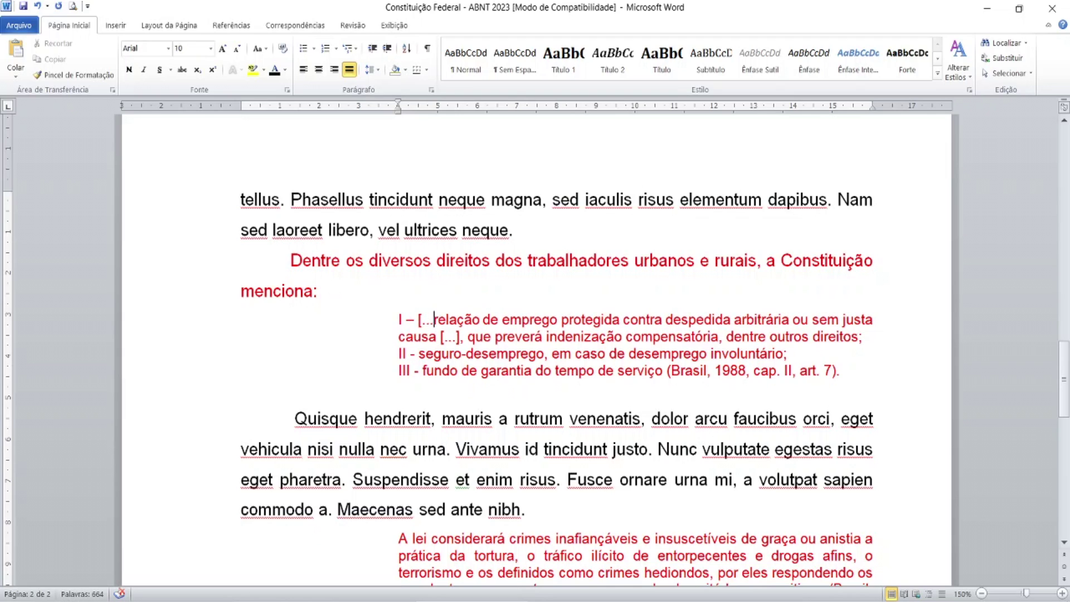
type("]")
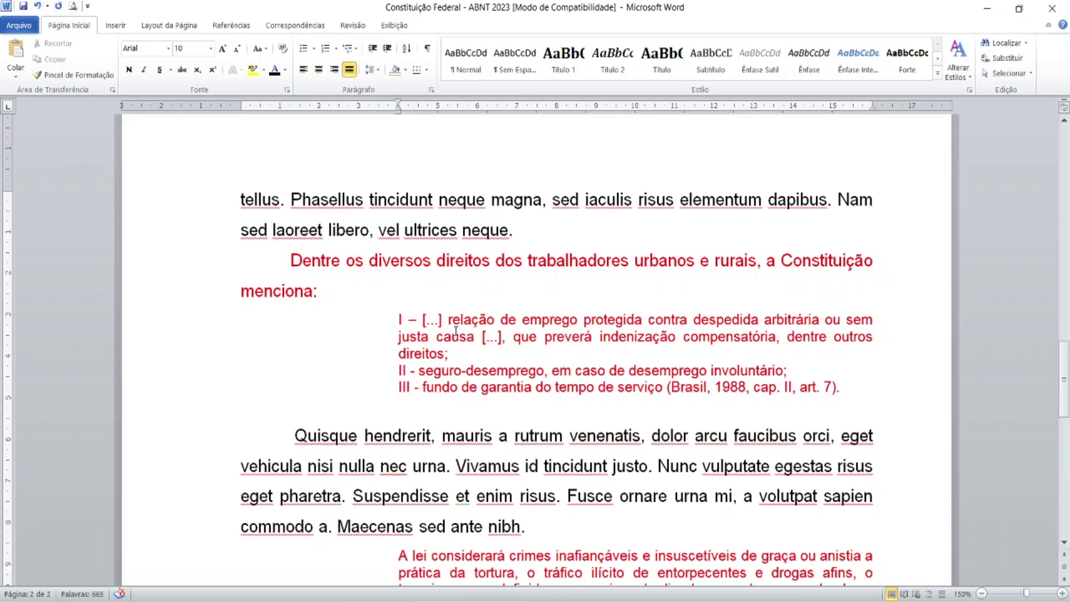
Change the red text to black in the "Dentre os diversos direitos" paragraph, its block quotation and the "A lei considerará" block quotation
key("ctrl")
left_click_drag(292, 262, 852, 388)
left_click(273, 69)
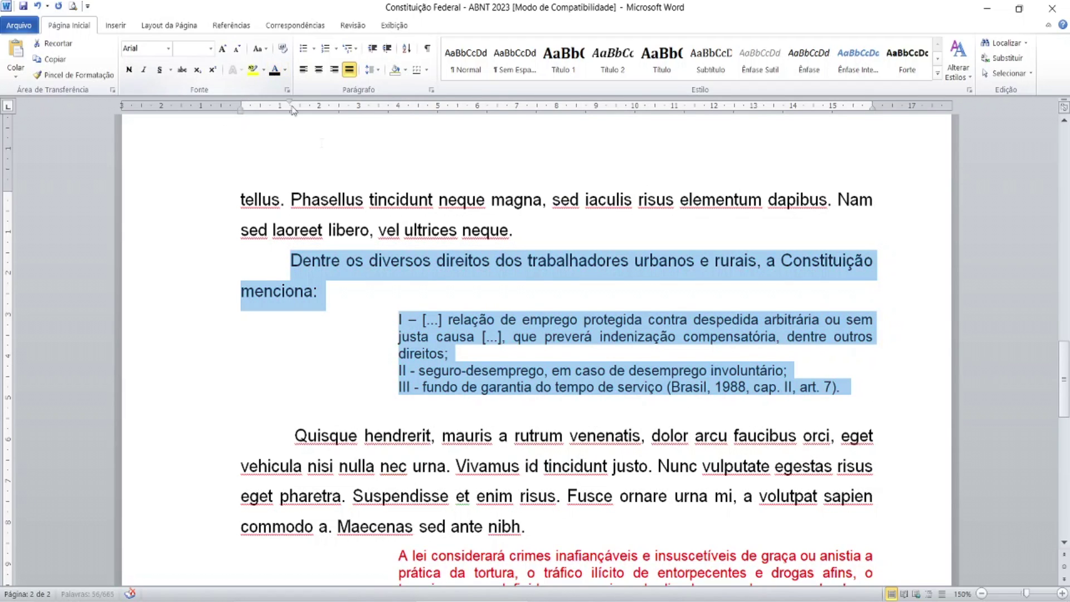
scroll(490, 544, "down", 3)
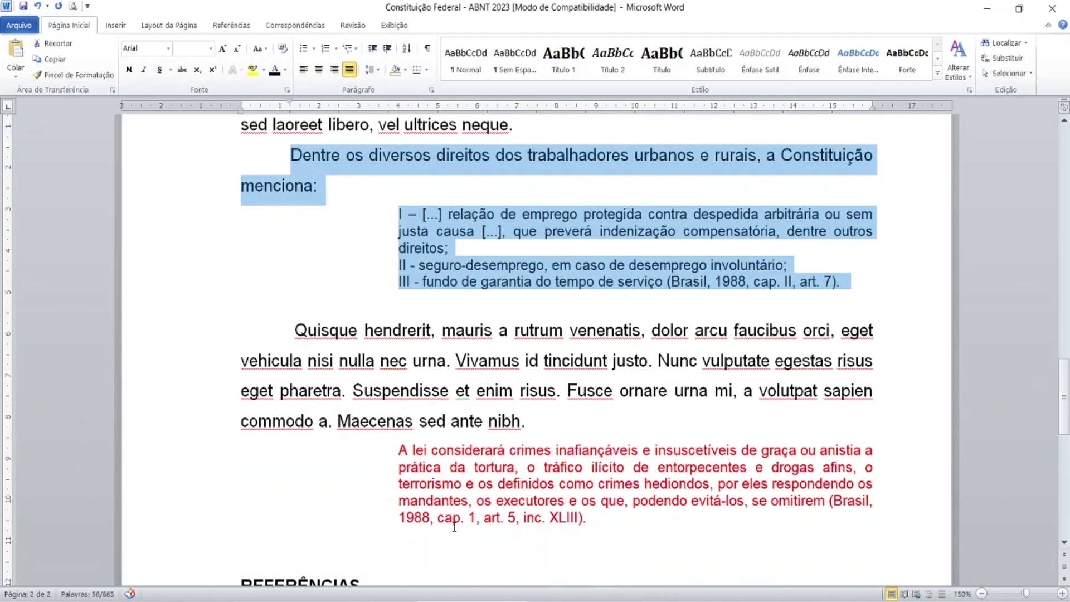
scroll(454, 526, "down", 1)
scroll(454, 526, "down", 2)
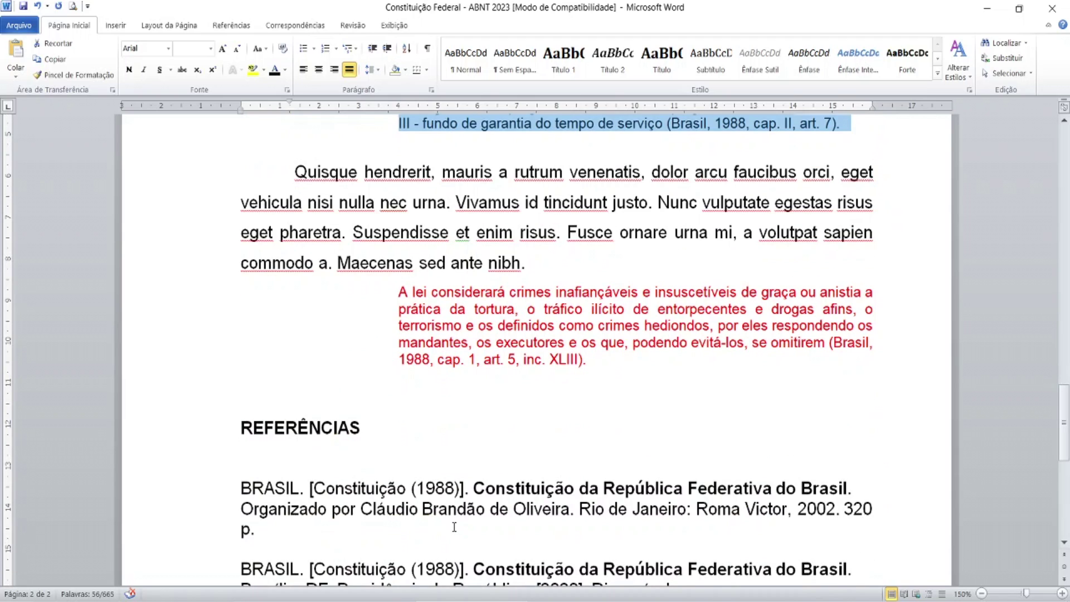
left_click(419, 294)
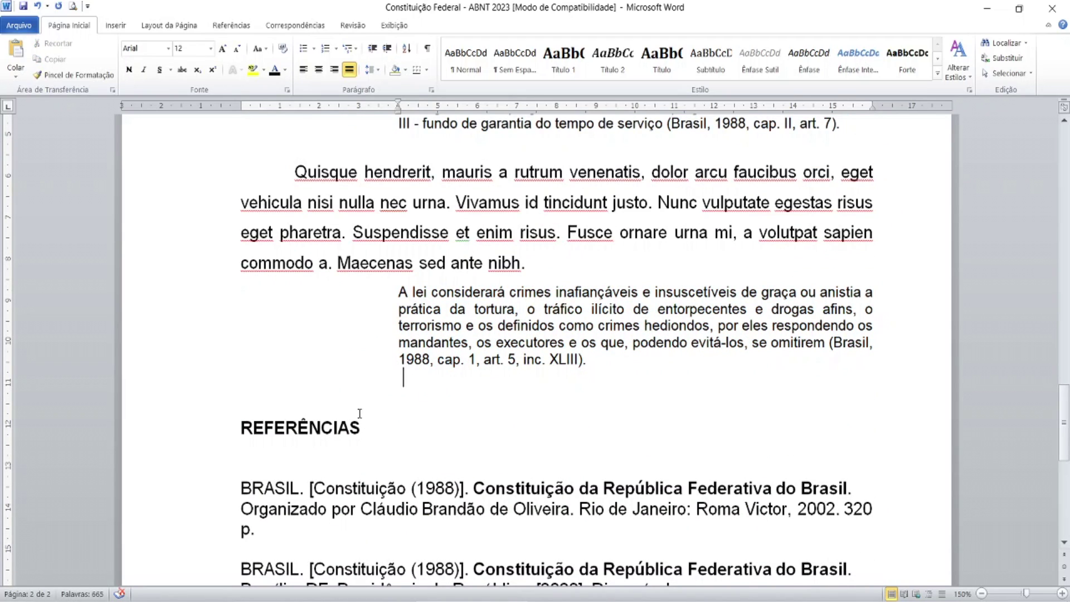
Review the block quotations on the second page and the entries under REFERÊNCIAS
scroll(359, 413, "up", 7)
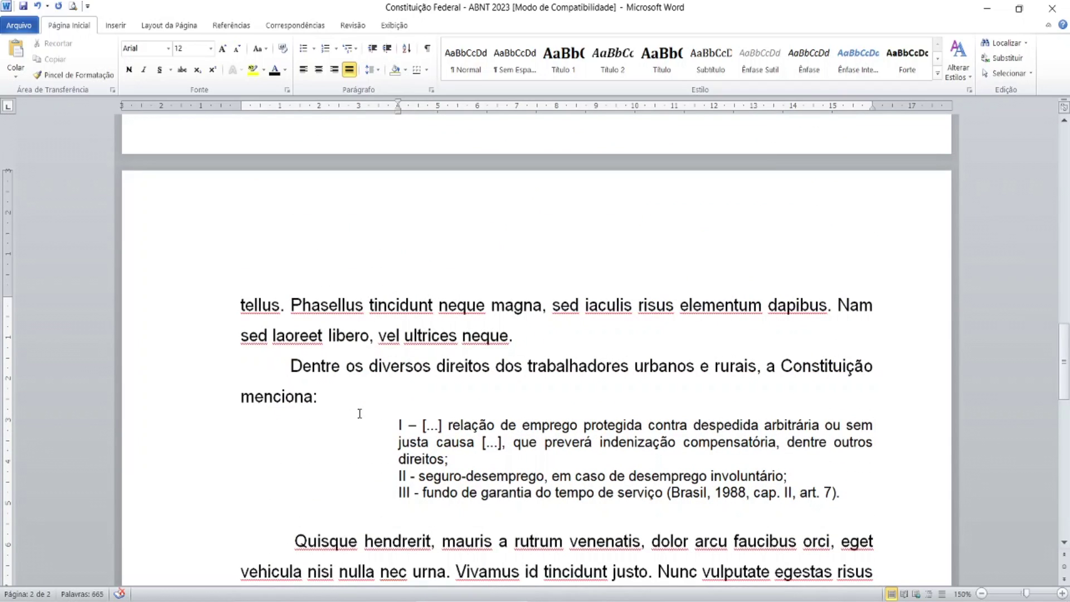
scroll(359, 413, "down", 5)
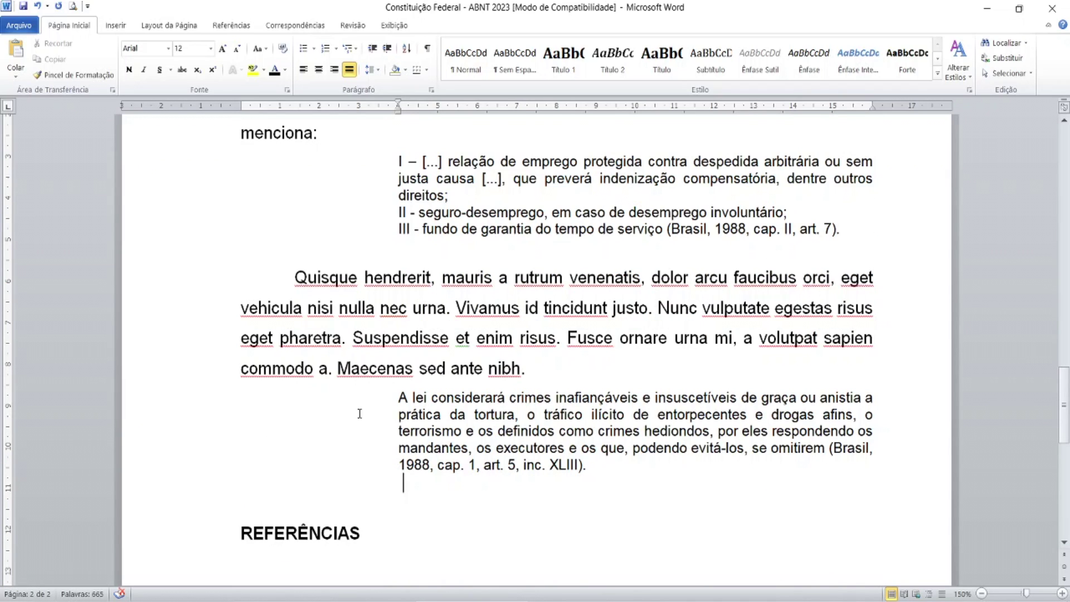
scroll(359, 413, "up", 2)
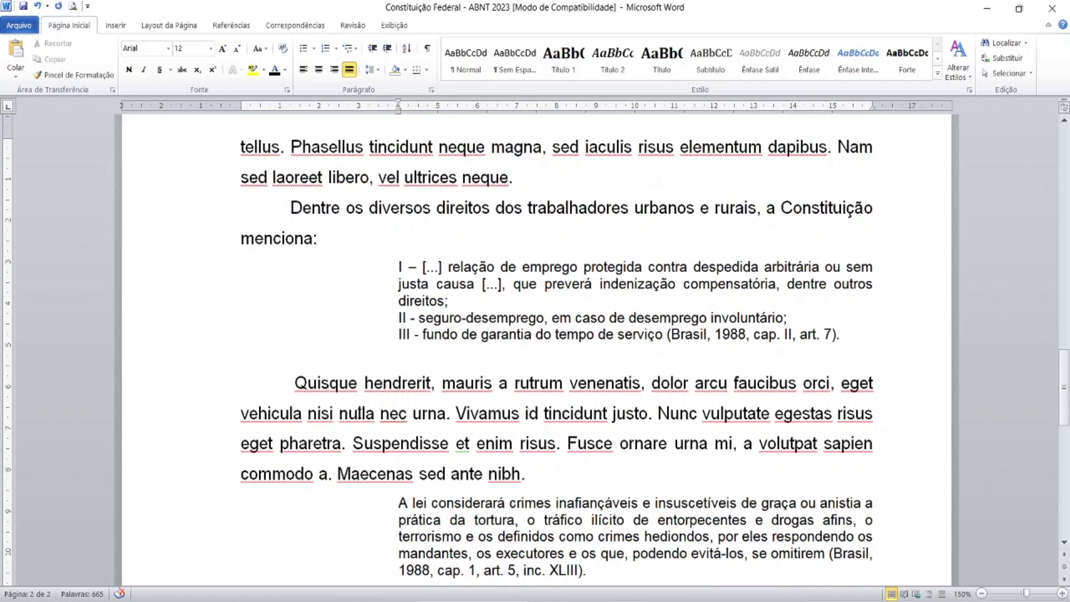
scroll(359, 412, "down", 2)
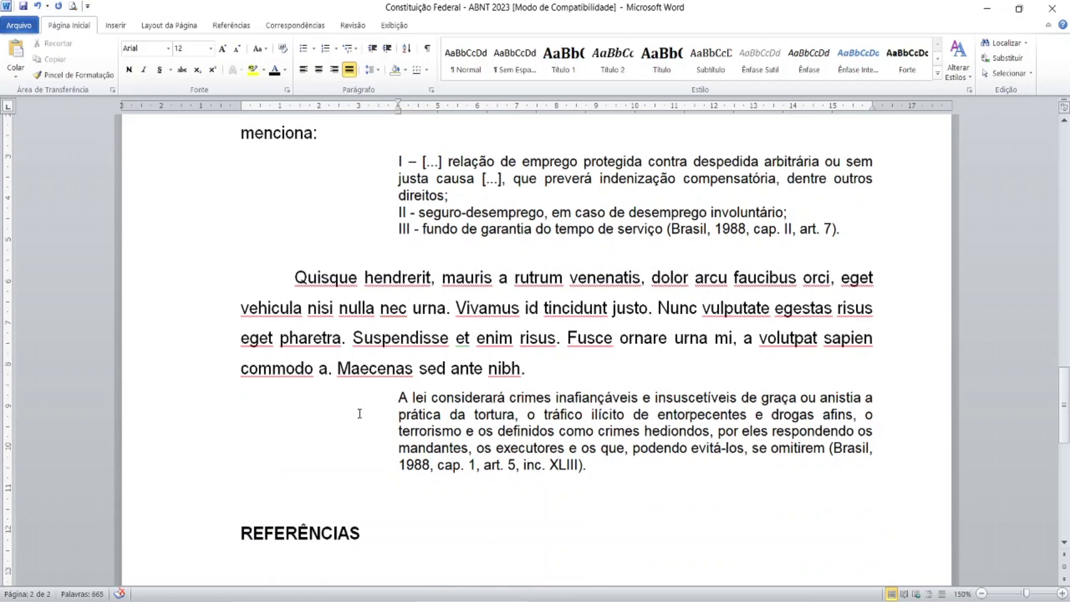
scroll(359, 412, "down", 2)
scroll(359, 413, "down", 6)
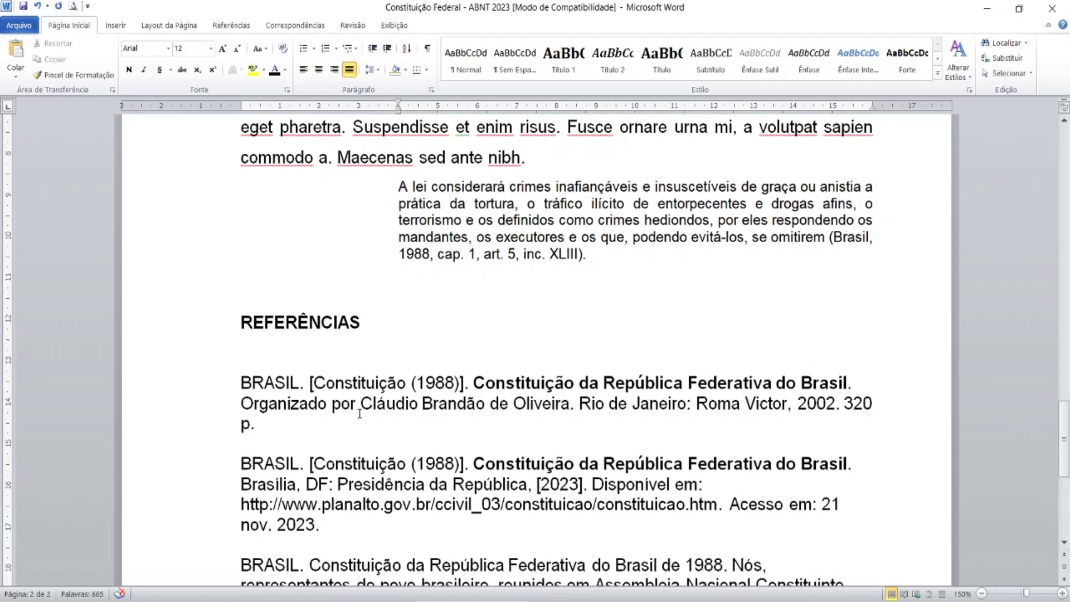